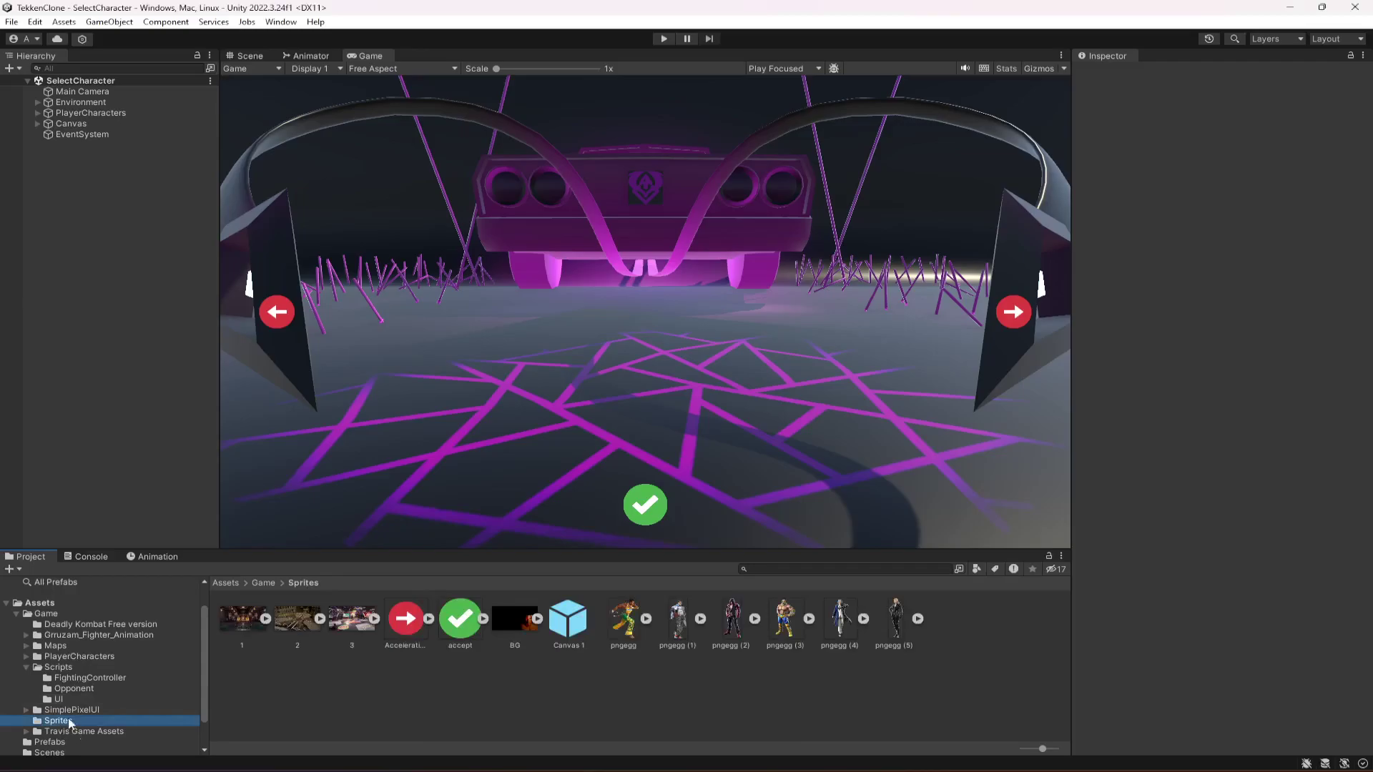
Open the SelectStage scene from the Scenes folder and add a UI Canvas to it.
{"action": "left_click", "coordinate": [58, 715]}
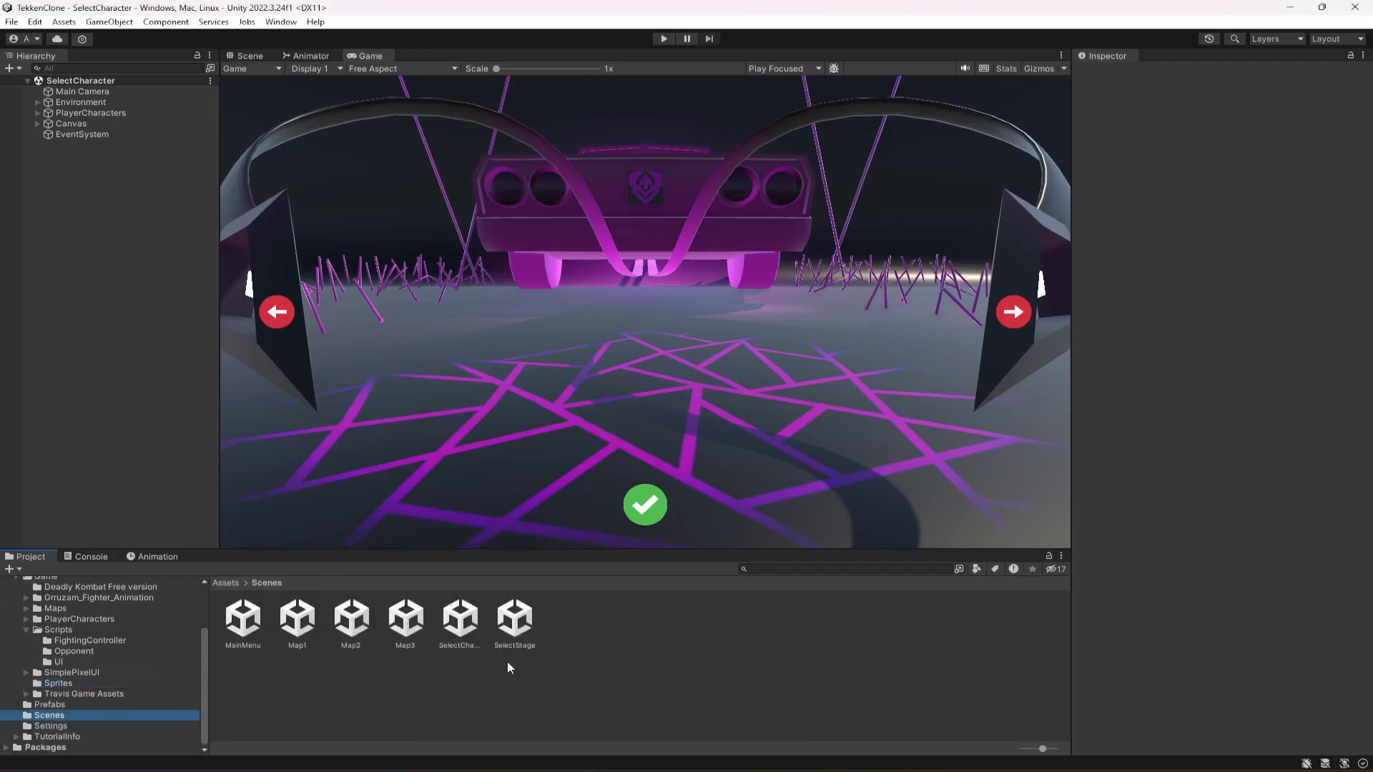
{"action": "double_click", "coordinate": [515, 626]}
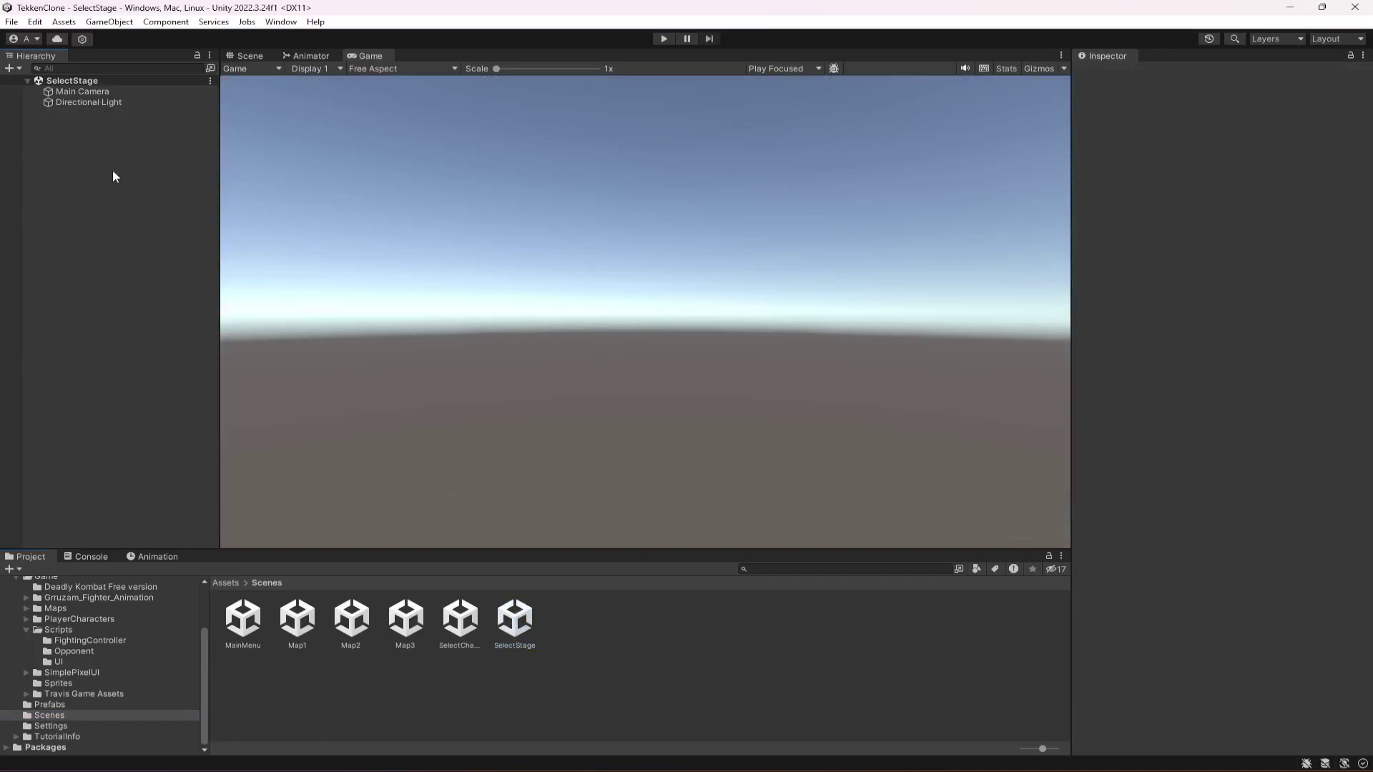
{"action": "right_click", "coordinate": [75, 148]}
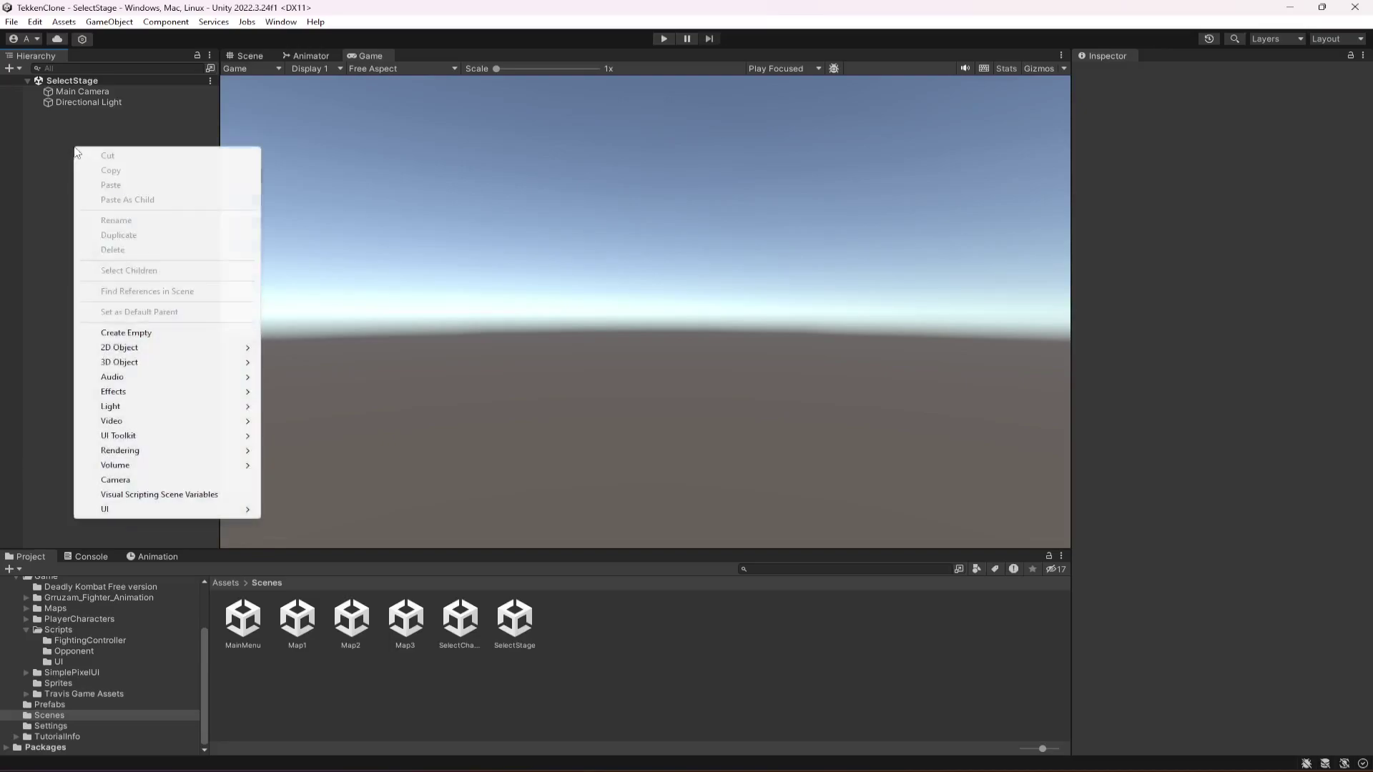
{"action": "mouse_move", "coordinate": [148, 510]}
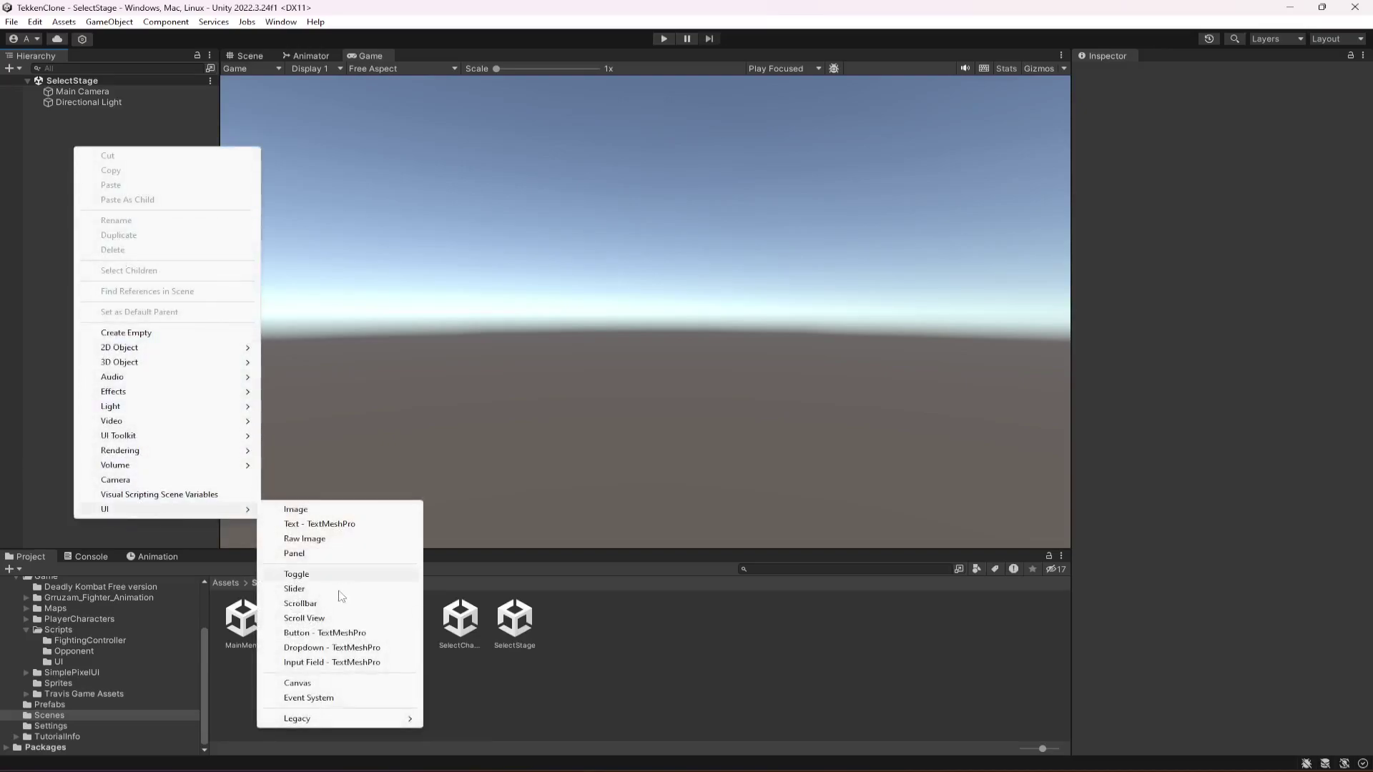
{"action": "left_click", "coordinate": [336, 685]}
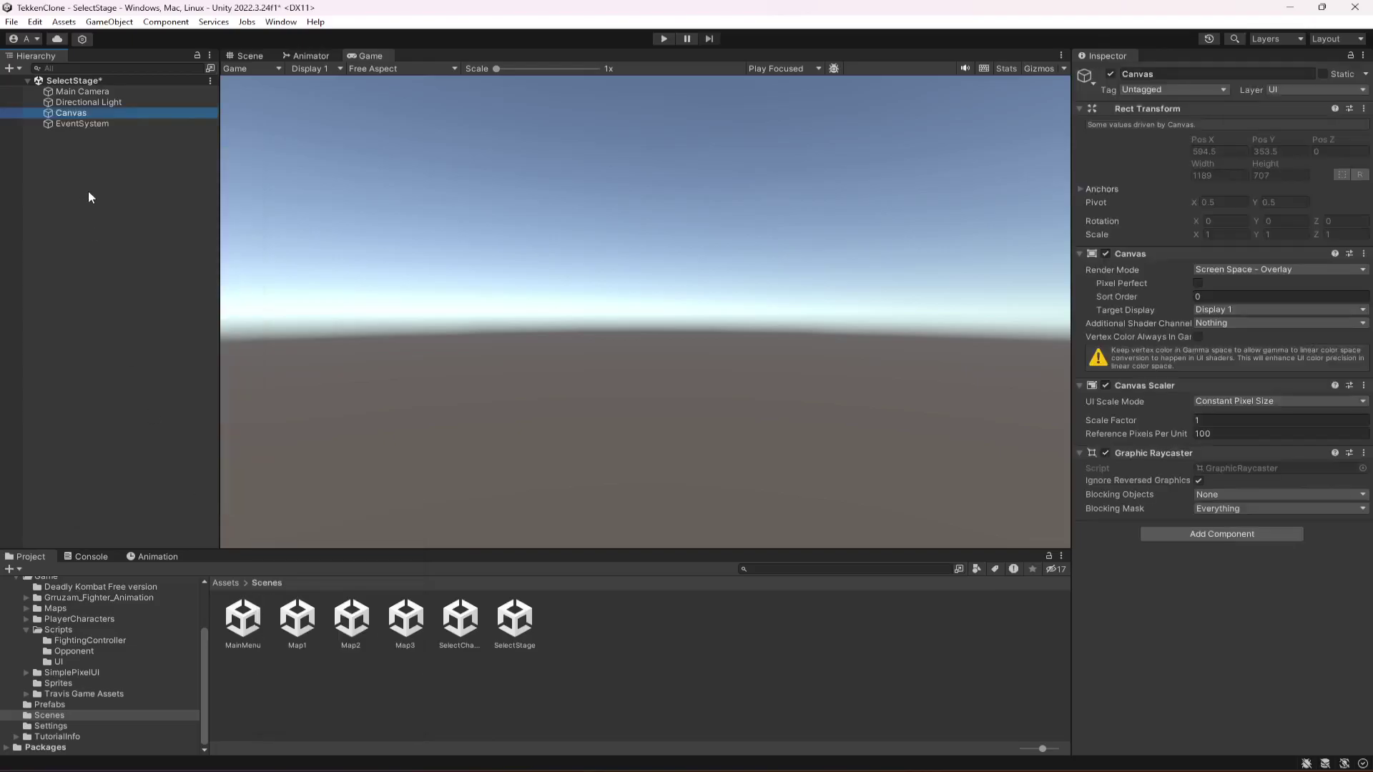
Add a UI Image as a child of the Canvas and name it BG.
{"action": "right_click", "coordinate": [57, 113]}
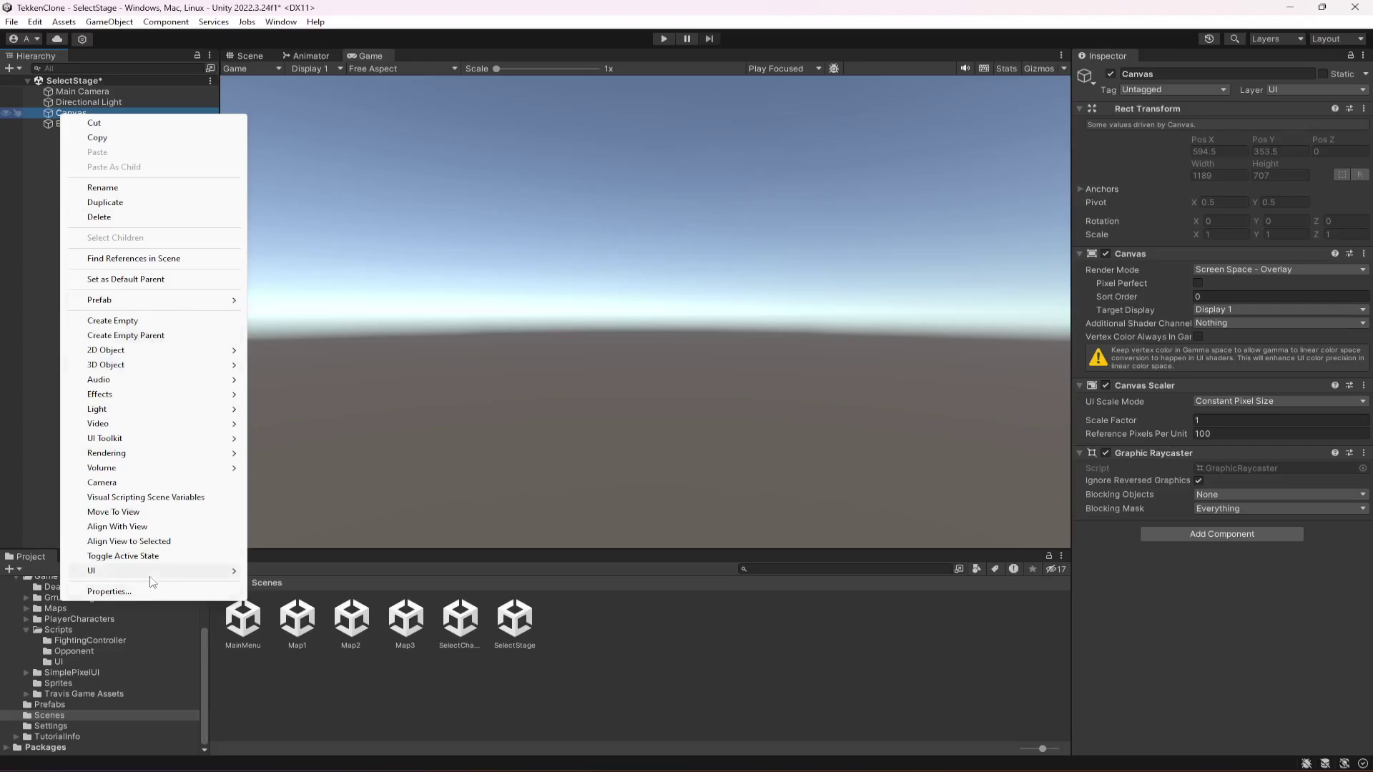
{"action": "mouse_move", "coordinate": [153, 572]}
{"action": "mouse_move", "coordinate": [321, 769]}
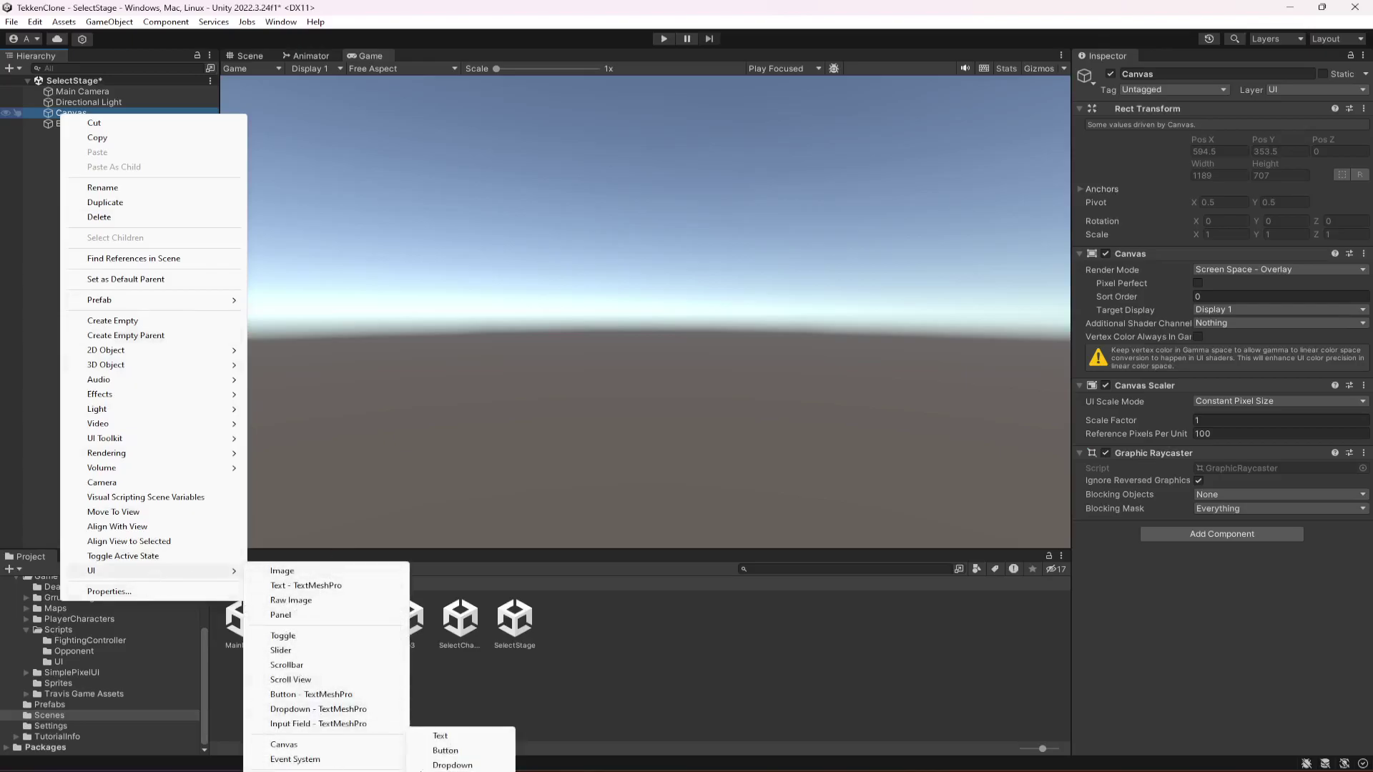
{"action": "left_click", "coordinate": [286, 571]}
{"action": "left_click", "coordinate": [1172, 75]}
{"action": "type", "text": "BG"}
{"action": "key", "text": "Return"}
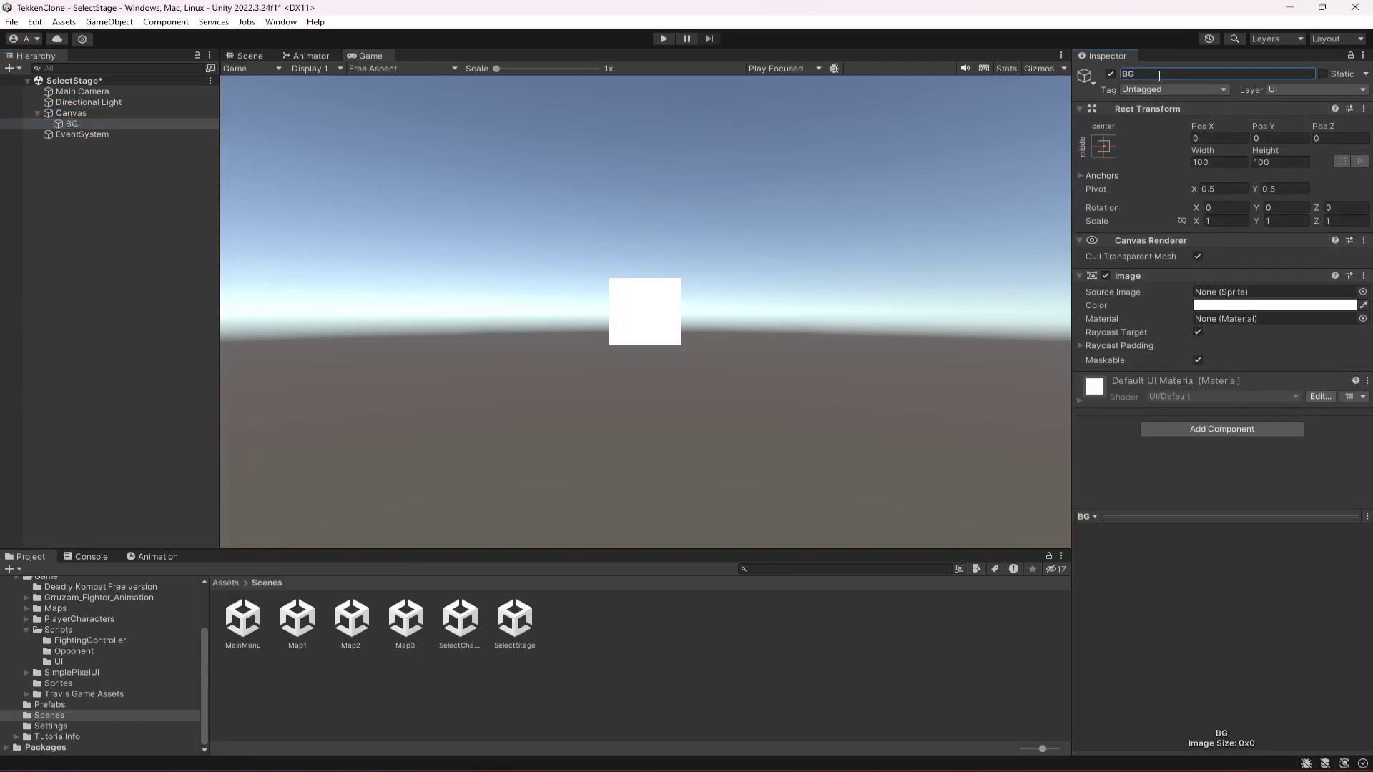
Stretch the BG image across the whole canvas and assign the BG sprite from the Sprites folder as its source image.
{"action": "left_click", "coordinate": [1103, 146]}
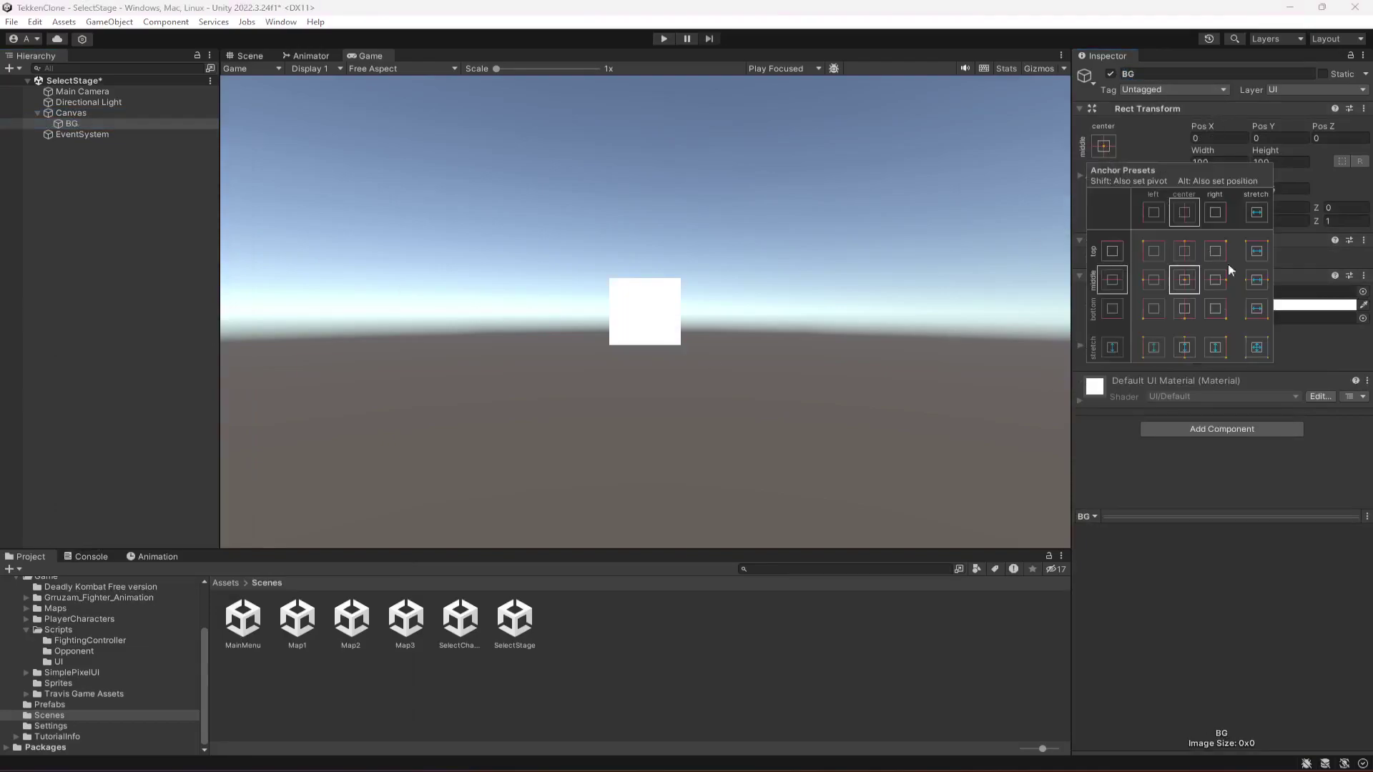
{"action": "left_click", "coordinate": [1258, 353], "text": "alt"}
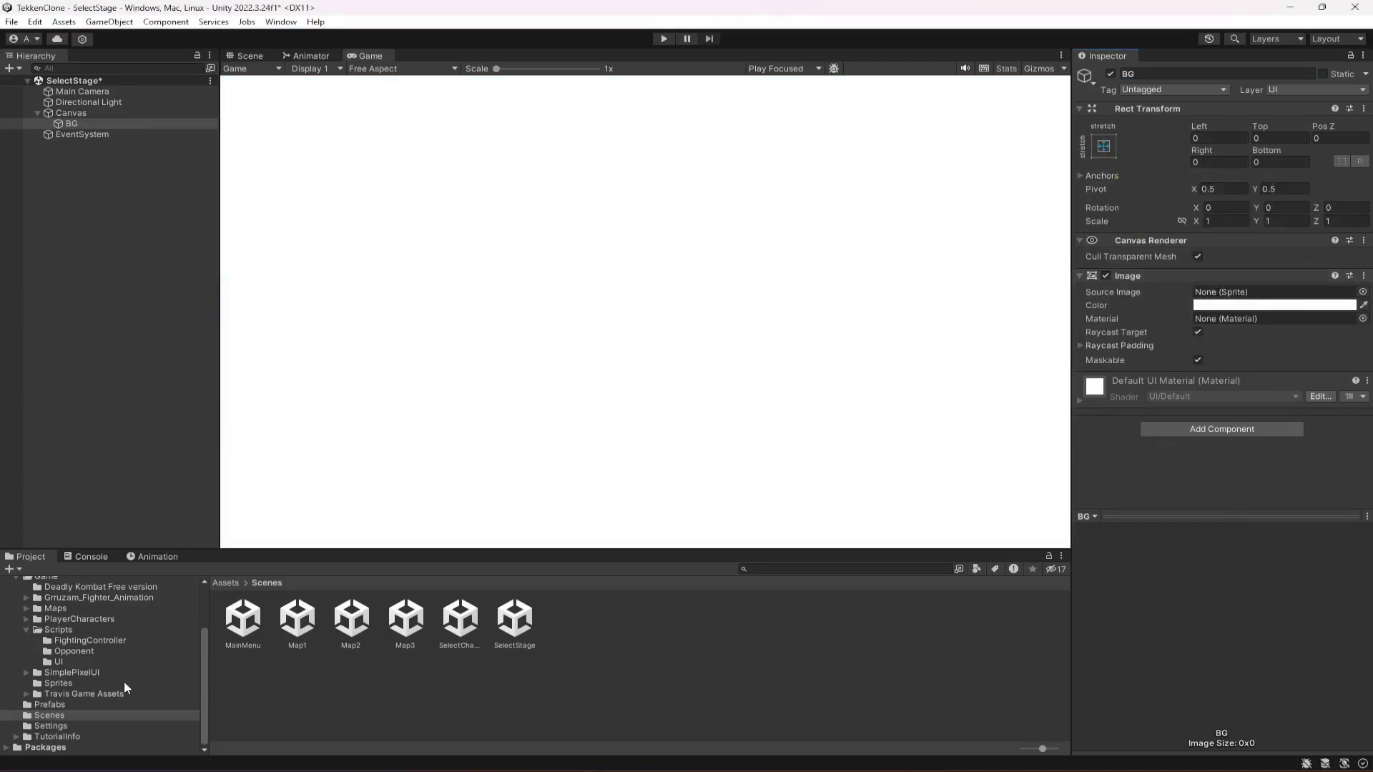
{"action": "scroll", "coordinate": [64, 662], "scroll_direction": "up", "scroll_amount": 2}
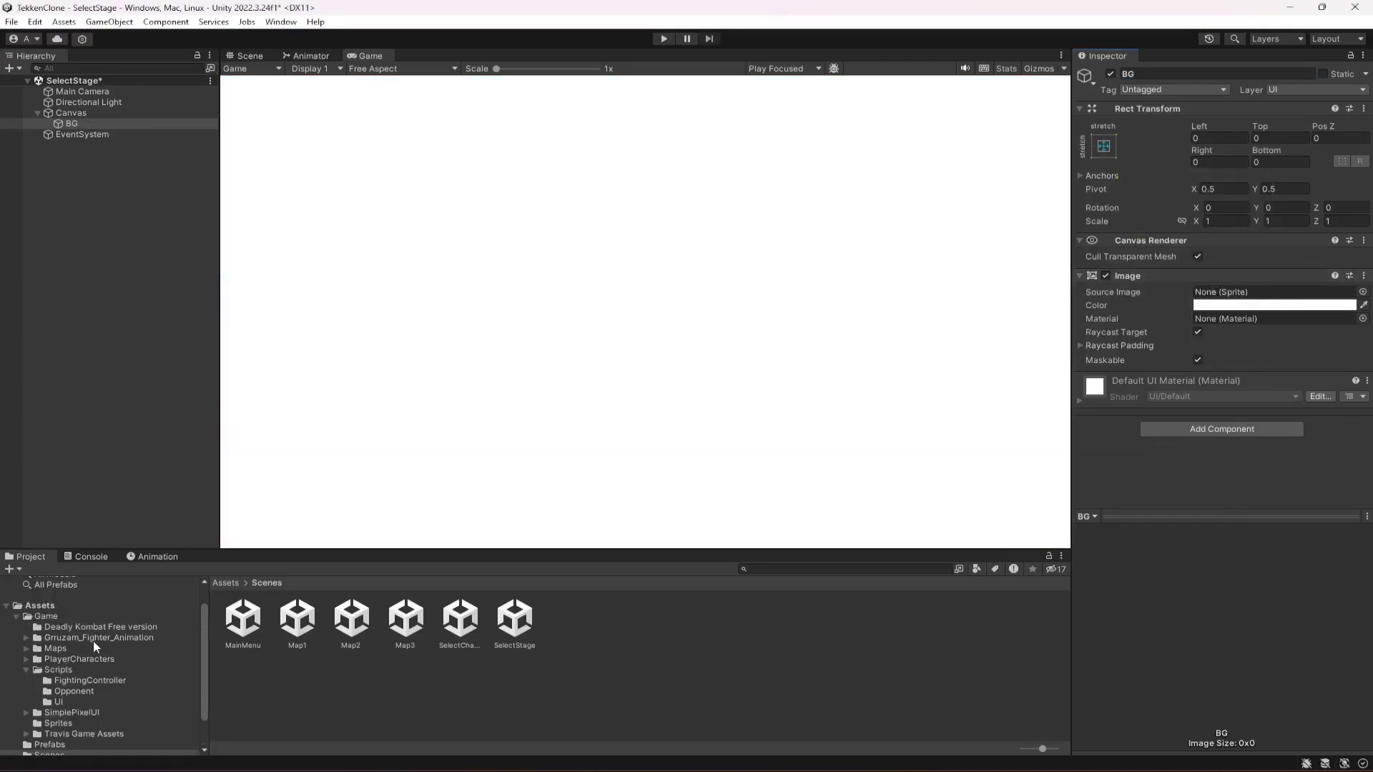
{"action": "left_click", "coordinate": [56, 649]}
{"action": "left_click", "coordinate": [59, 724]}
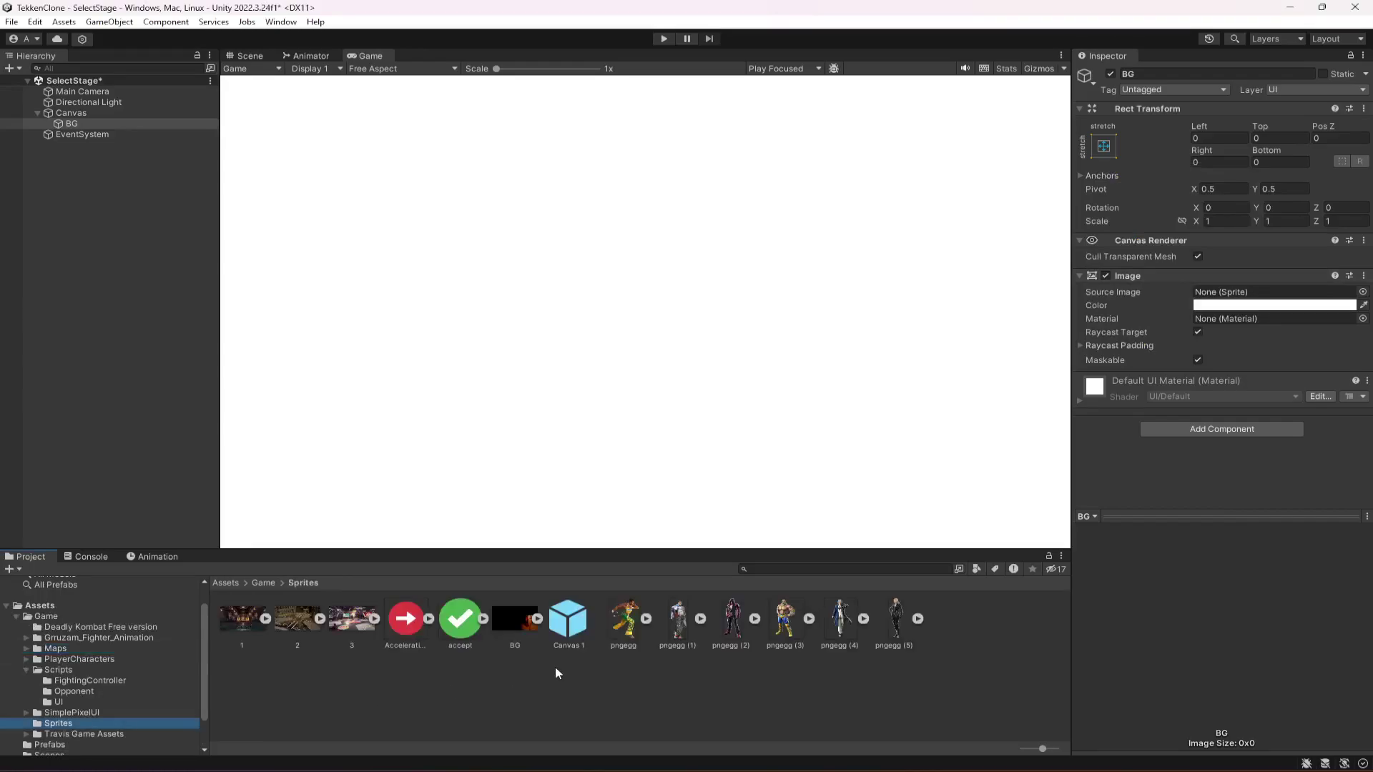
{"action": "left_click_drag", "start_coordinate": [518, 629], "coordinate": [1216, 293]}
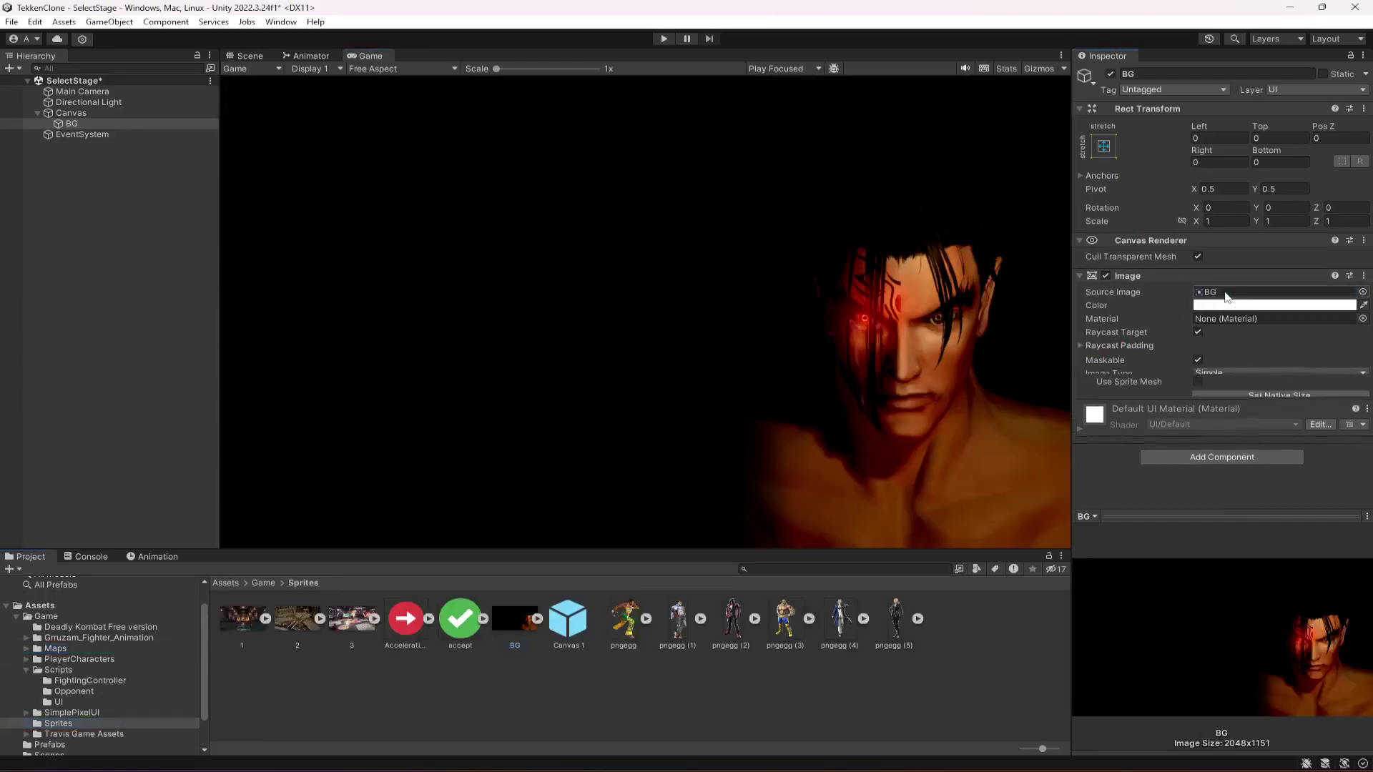
Set the Canvas Scaler to Scale With Screen Size with a 1920 by 1080 reference resolution and save the scene.
{"action": "left_click", "coordinate": [84, 113]}
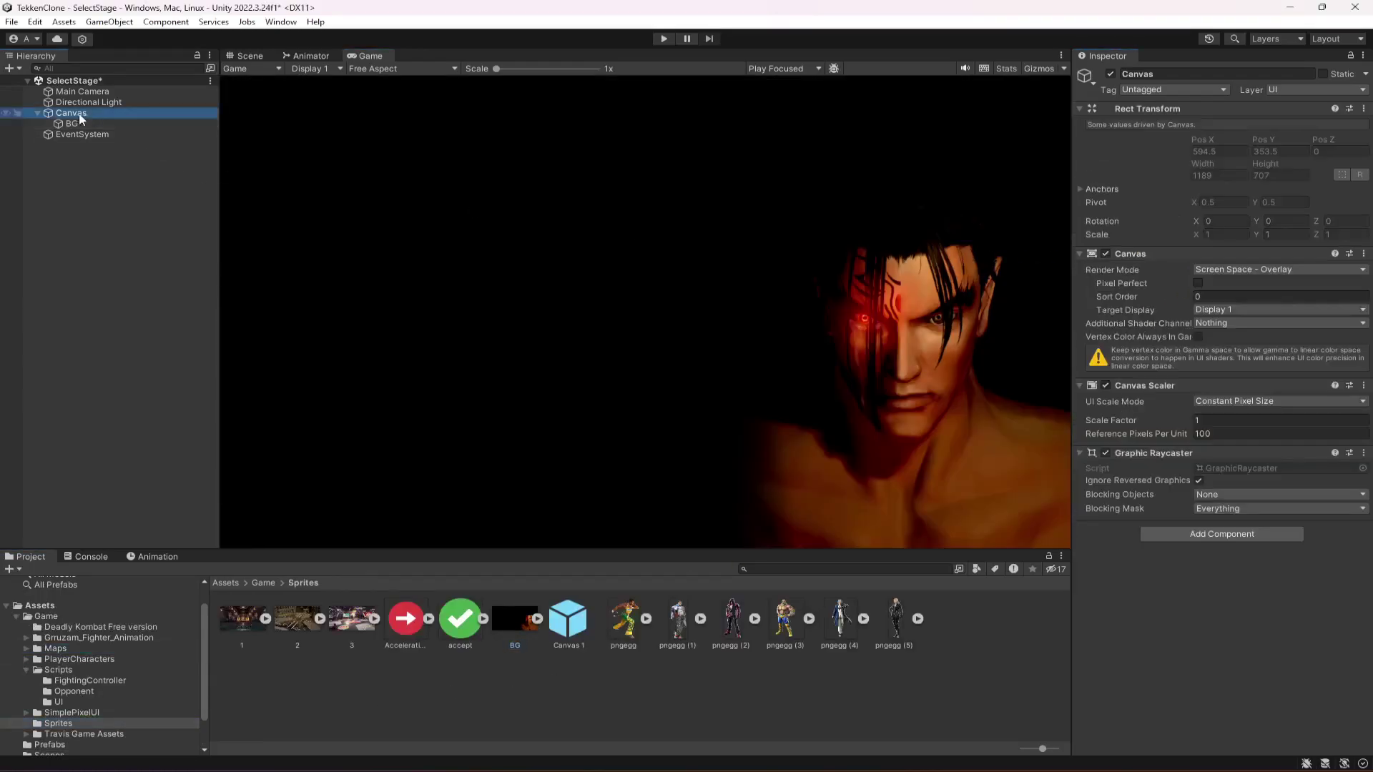
{"action": "left_click", "coordinate": [1248, 402]}
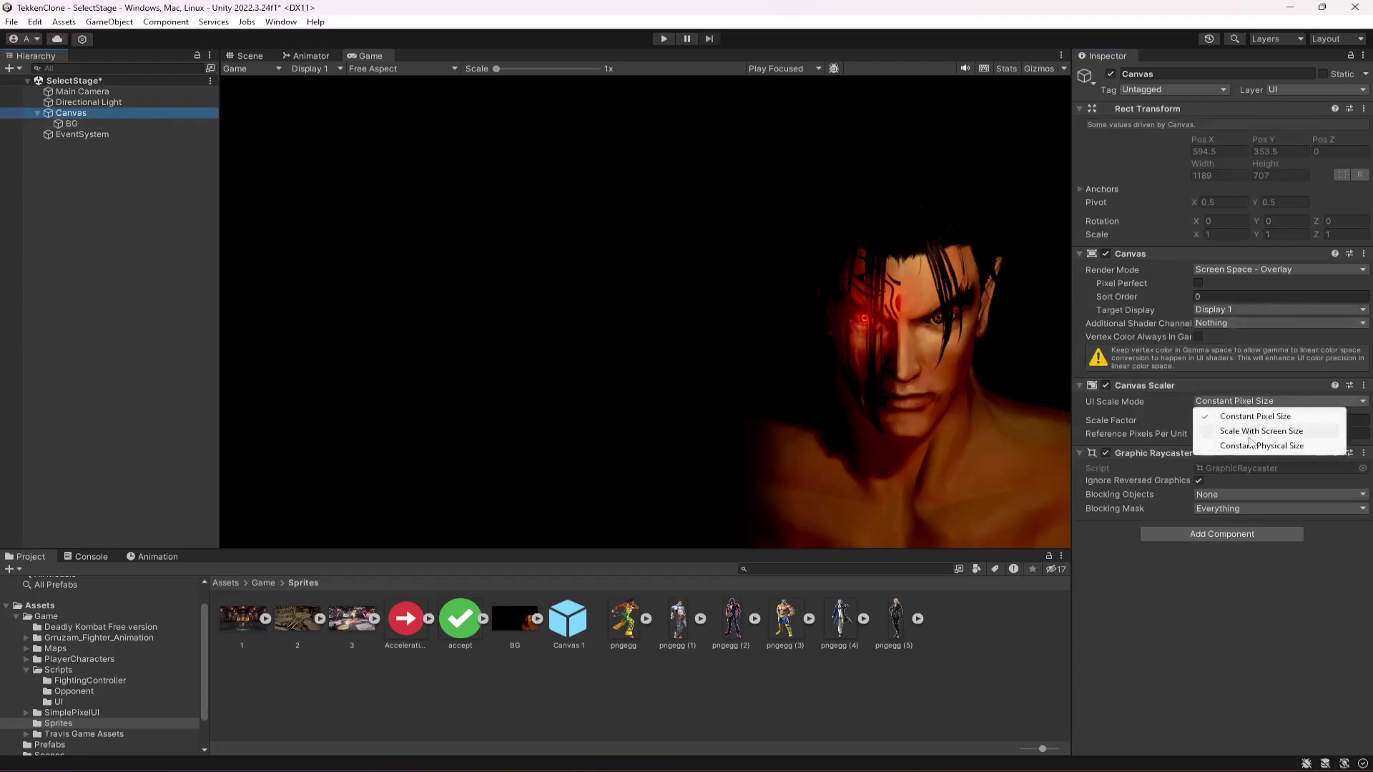
{"action": "left_click", "coordinate": [1250, 432]}
{"action": "left_click", "coordinate": [1234, 424]}
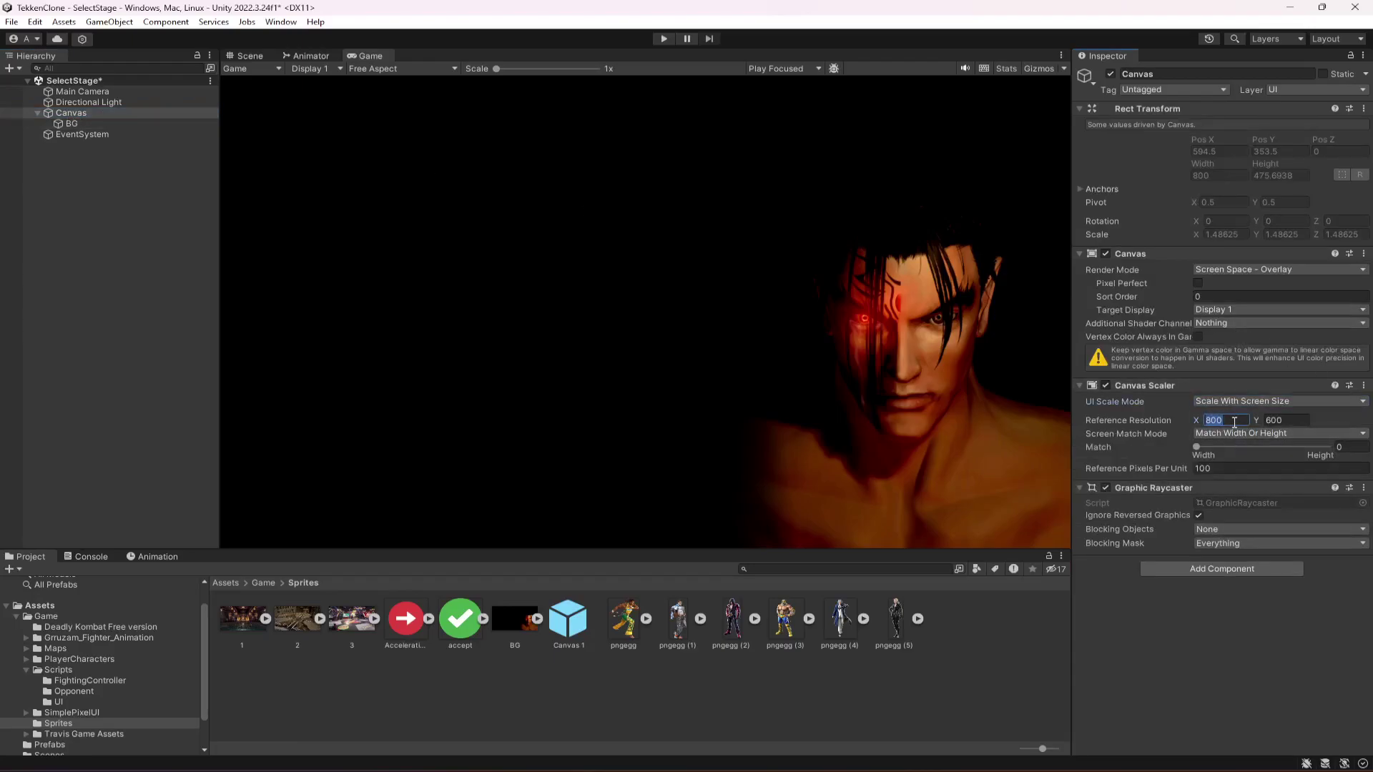
{"action": "type", "text": "1920"}
{"action": "key", "text": "Tab"}
{"action": "type", "text": "1090"}
{"action": "key", "text": "BackSpace"}
{"action": "key", "text": "BackSpace"}
{"action": "type", "text": "80"}
{"action": "key", "text": "Return"}
{"action": "key", "text": "ctrl+s"}
Add a legacy Text object as a child of BG and anchor and position it at the top centre.
{"action": "left_click", "coordinate": [71, 124]}
{"action": "left_click", "coordinate": [79, 114]}
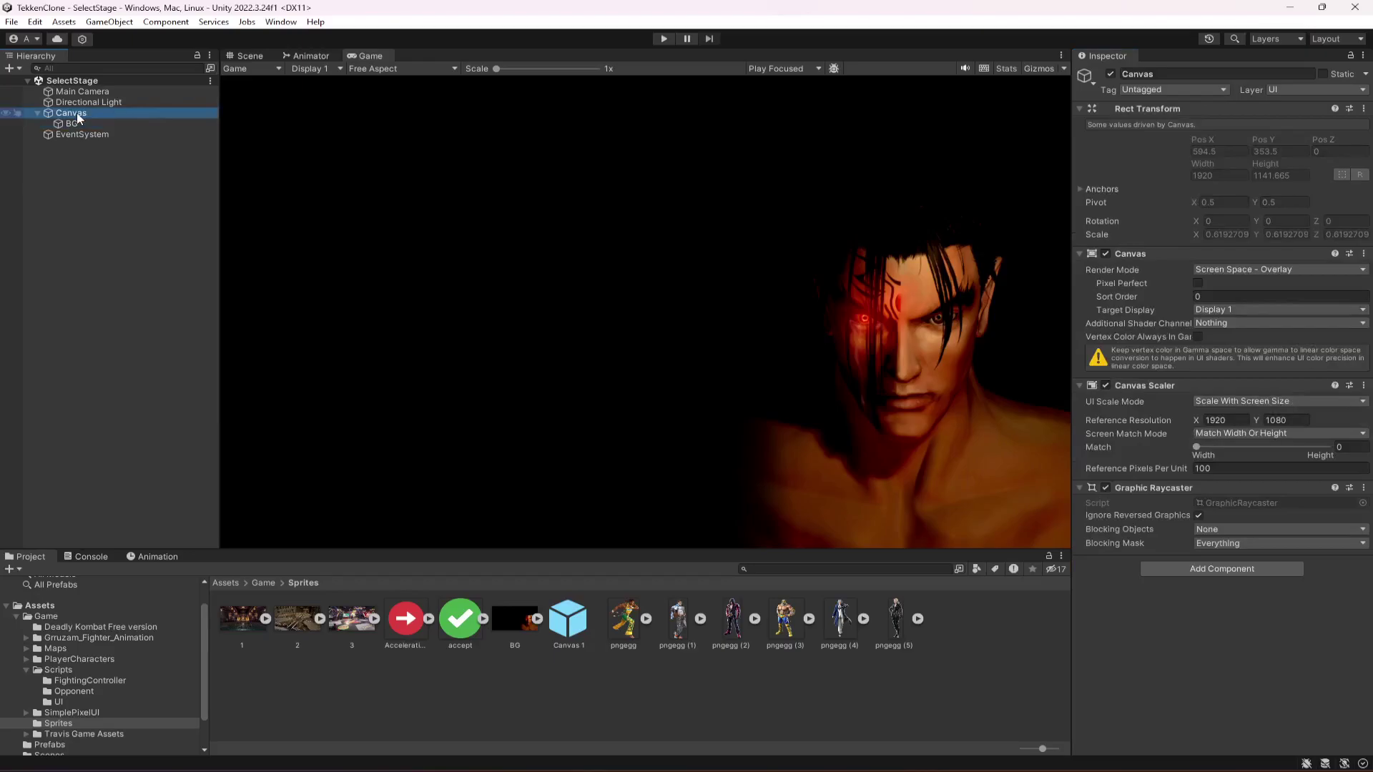
{"action": "left_click", "coordinate": [71, 125]}
{"action": "right_click", "coordinate": [71, 126]}
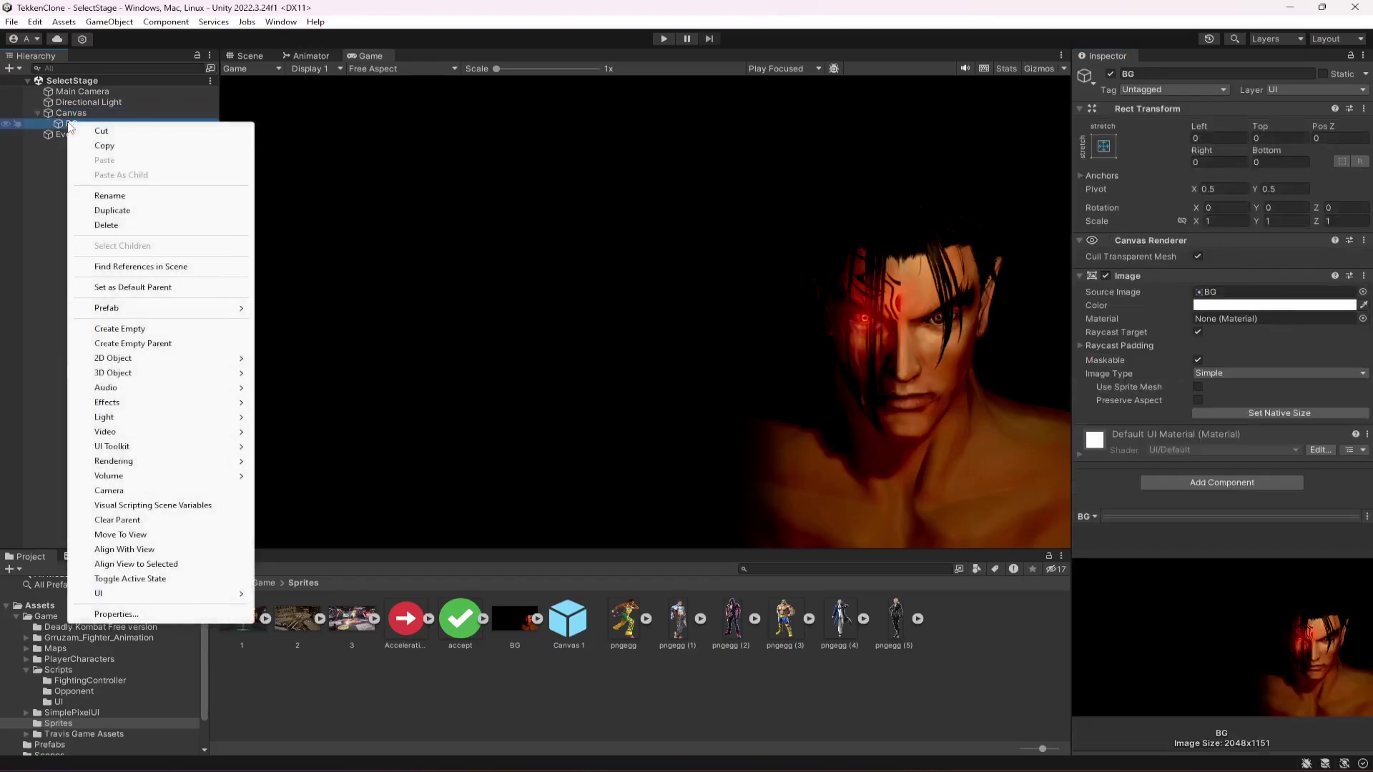
{"action": "mouse_move", "coordinate": [175, 597]}
{"action": "mouse_move", "coordinate": [365, 601]}
{"action": "left_click", "coordinate": [449, 594]}
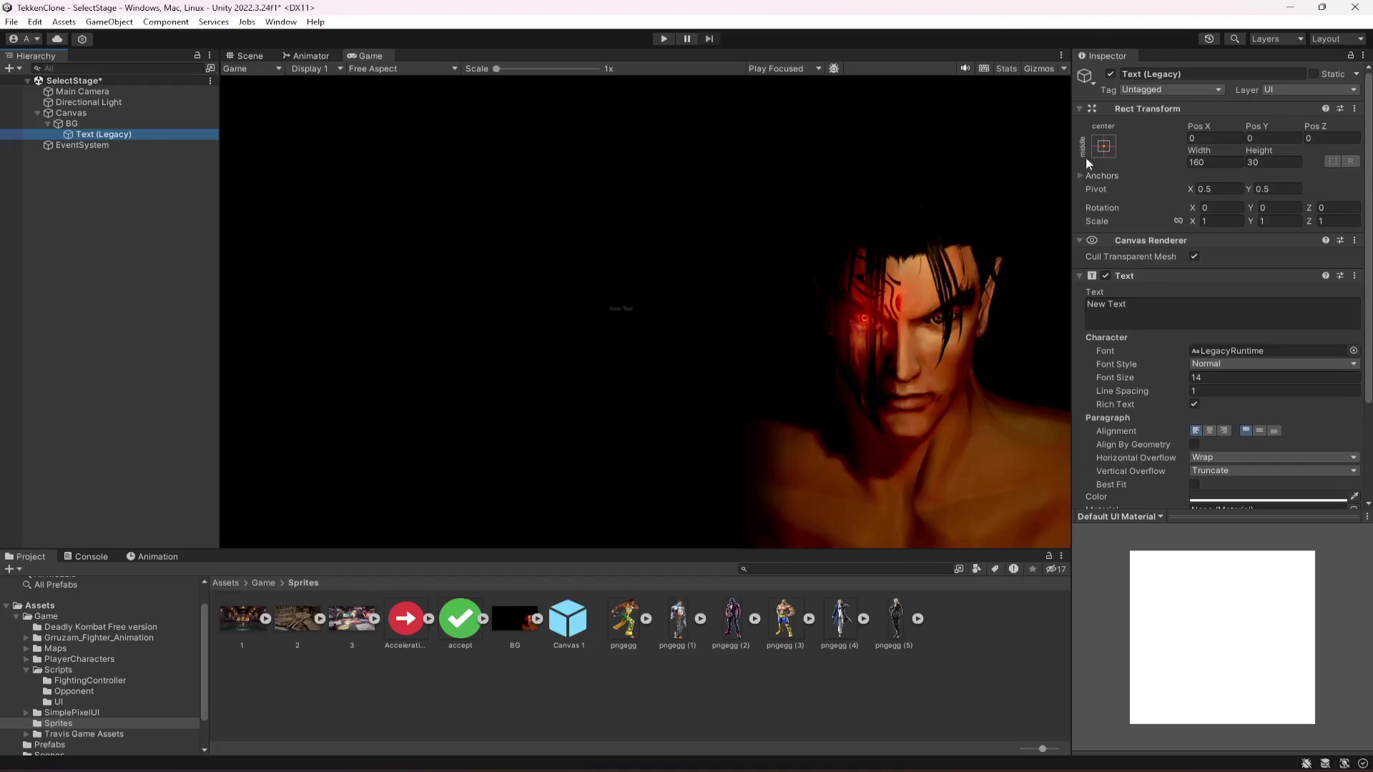
{"action": "left_click", "coordinate": [1103, 146]}
{"action": "left_click", "coordinate": [1184, 250], "text": "alt"}
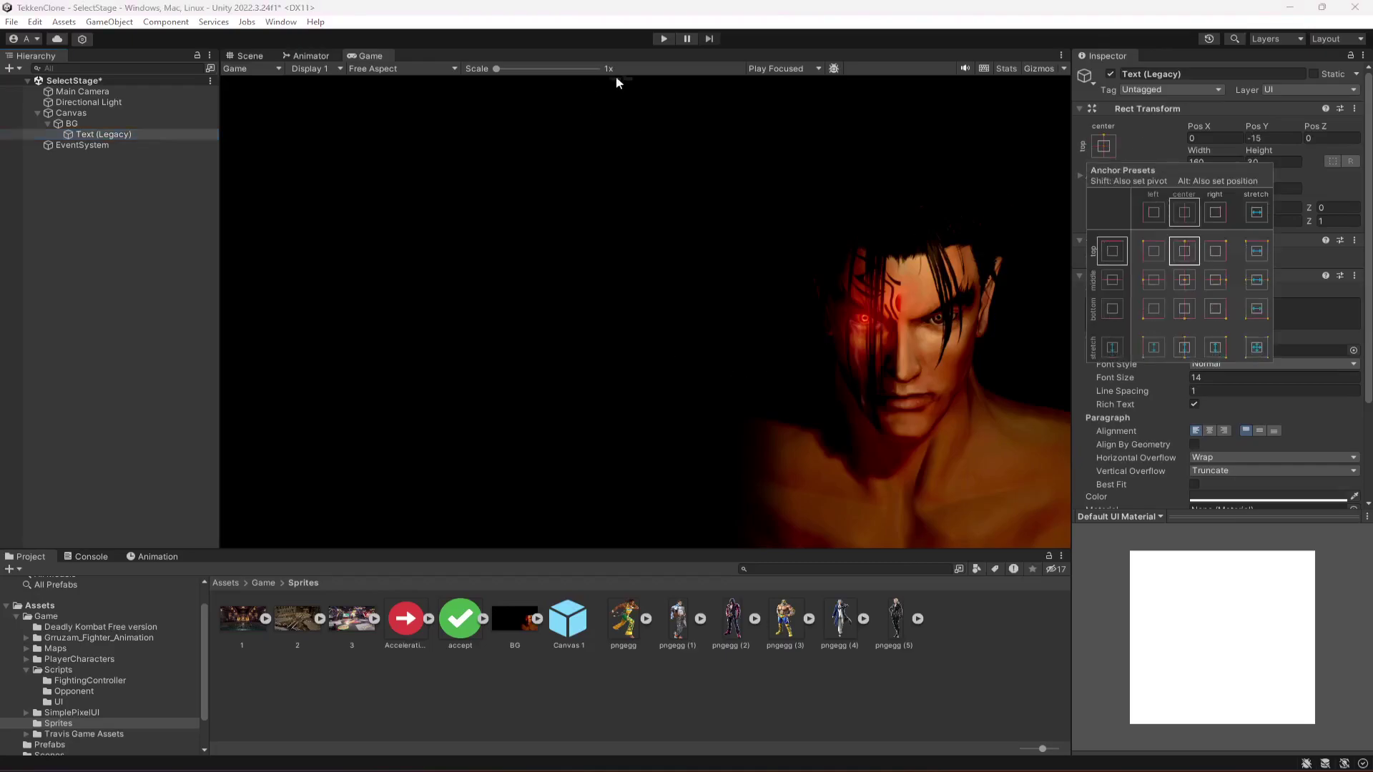
Resize the legacy text box to 600 wide by 100 high and realign it to the top centre of the canvas.
{"action": "left_click", "coordinate": [261, 55]}
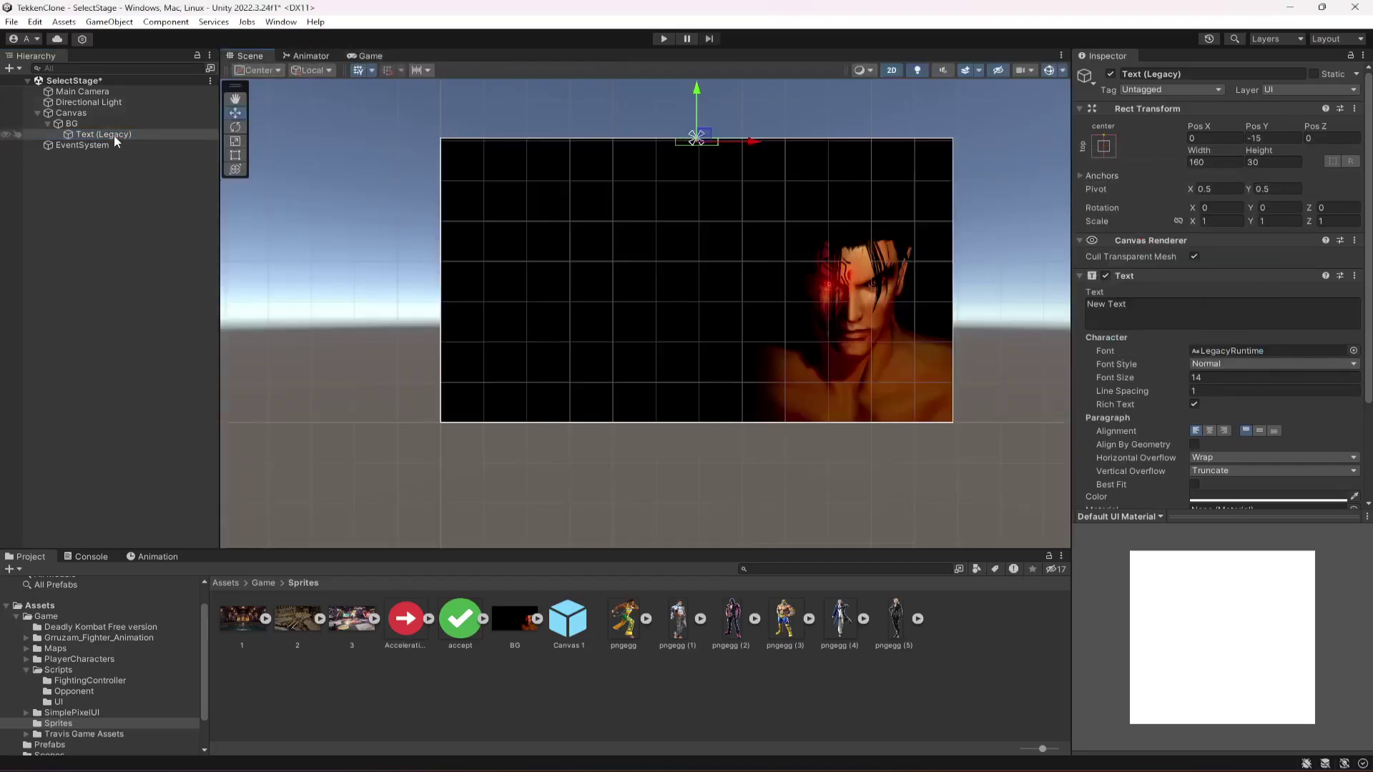
{"action": "left_click", "coordinate": [236, 156]}
{"action": "left_click", "coordinate": [1233, 161]}
{"action": "type", "text": "300"}
{"action": "key", "text": "Tab"}
{"action": "type", "text": "100"}
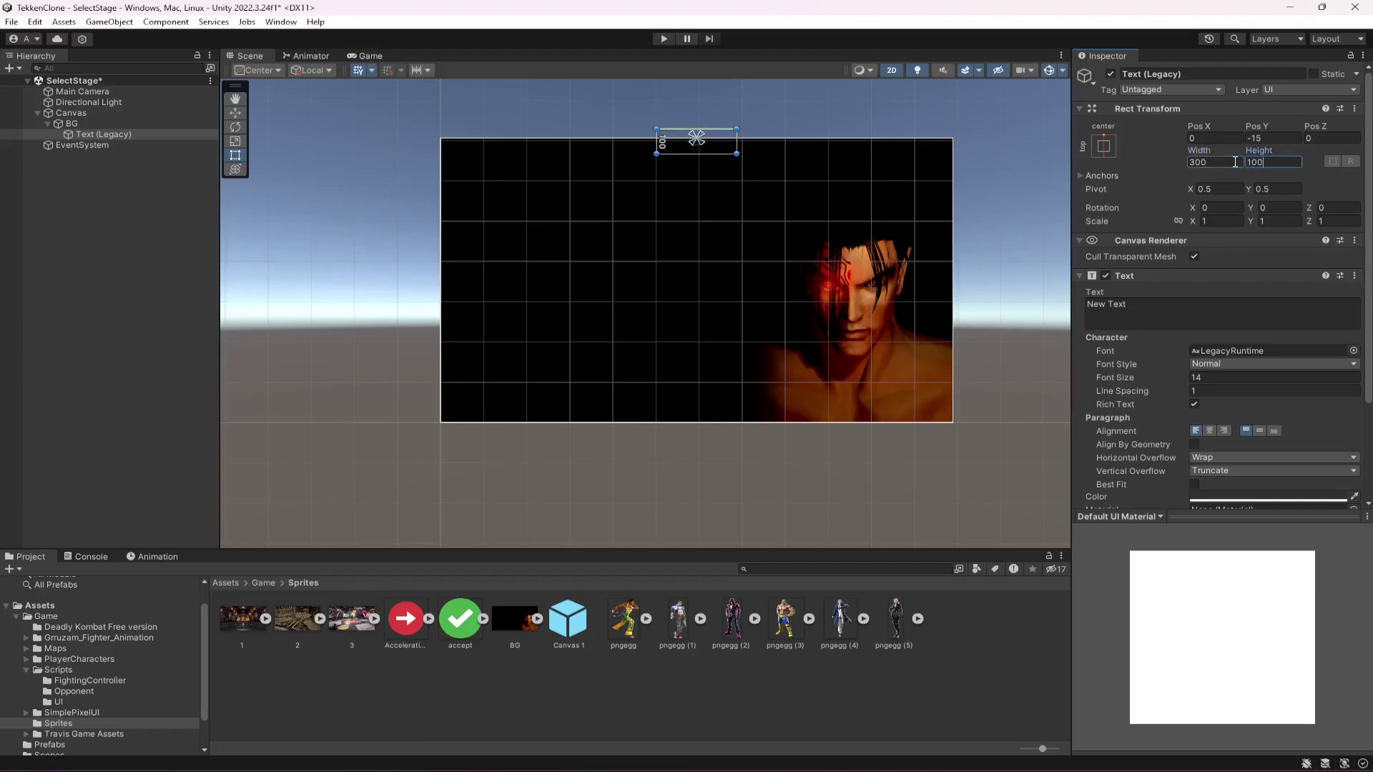
{"action": "left_click", "coordinate": [1104, 147]}
{"action": "left_click", "coordinate": [1184, 251], "text": "alt"}
{"action": "left_click", "coordinate": [1221, 162]}
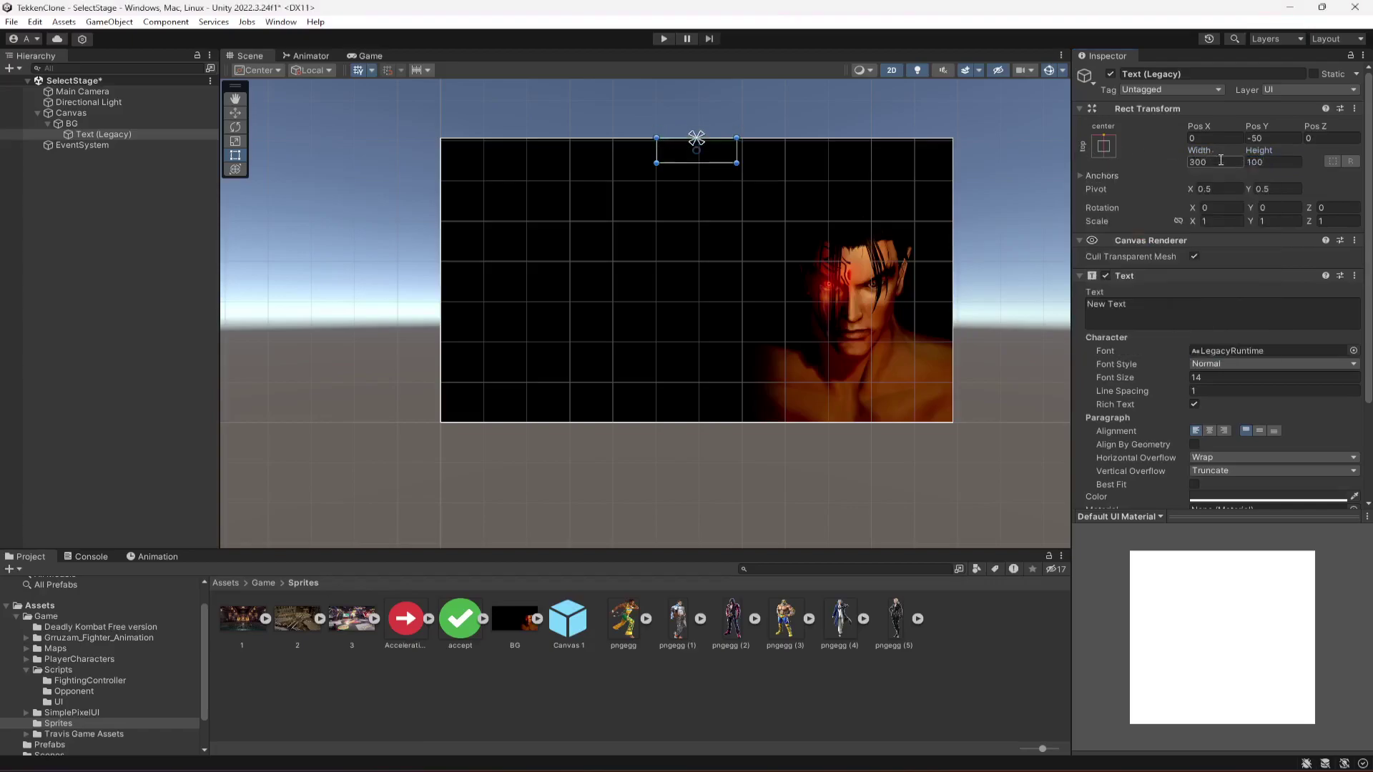
{"action": "type", "text": "600"}
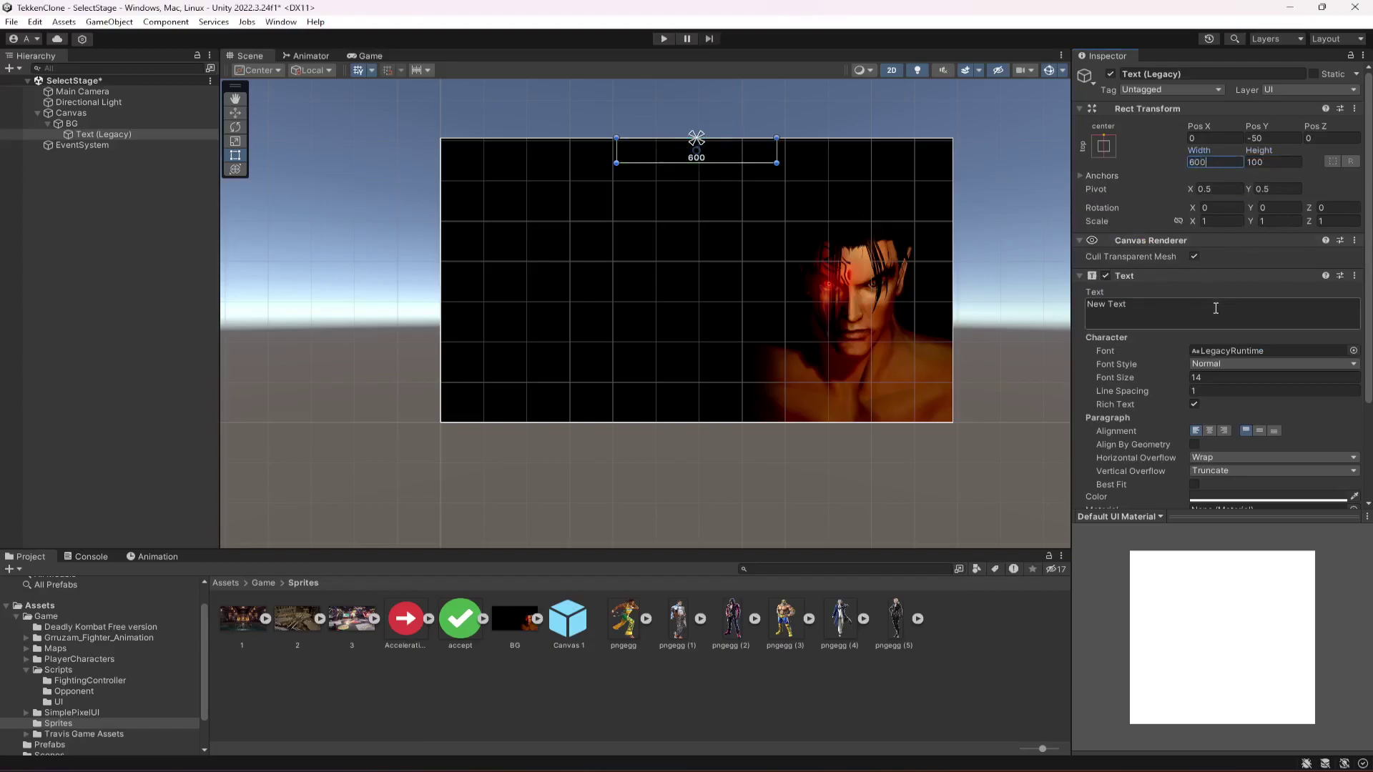
Format the text with the pixelfont font, white colour and a font size of 45.
{"action": "left_click", "coordinate": [1354, 351]}
{"action": "left_click", "coordinate": [1327, 413]}
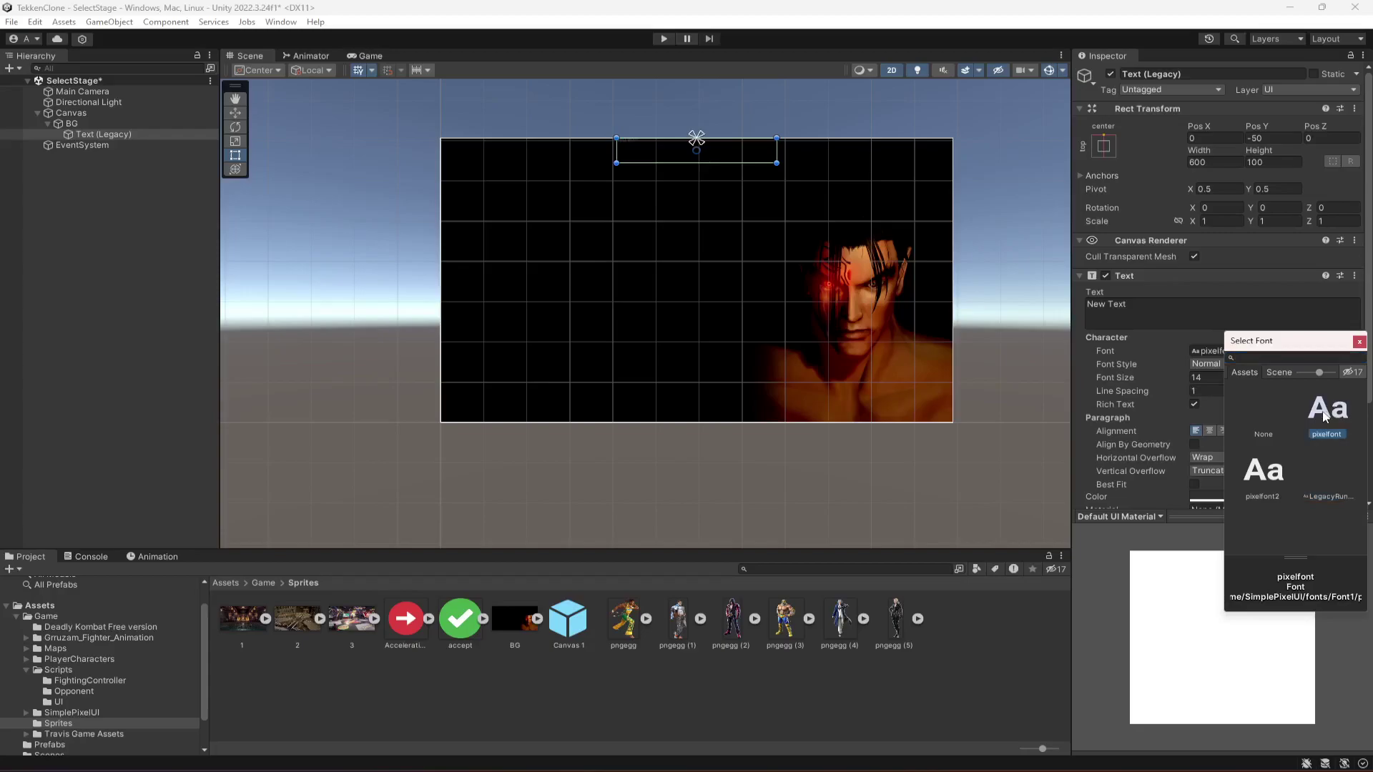
{"action": "double_click", "coordinate": [1324, 412]}
{"action": "left_click", "coordinate": [1234, 498]}
{"action": "left_click_drag", "start_coordinate": [1245, 572], "coordinate": [1185, 426]}
{"action": "left_click", "coordinate": [1223, 377]}
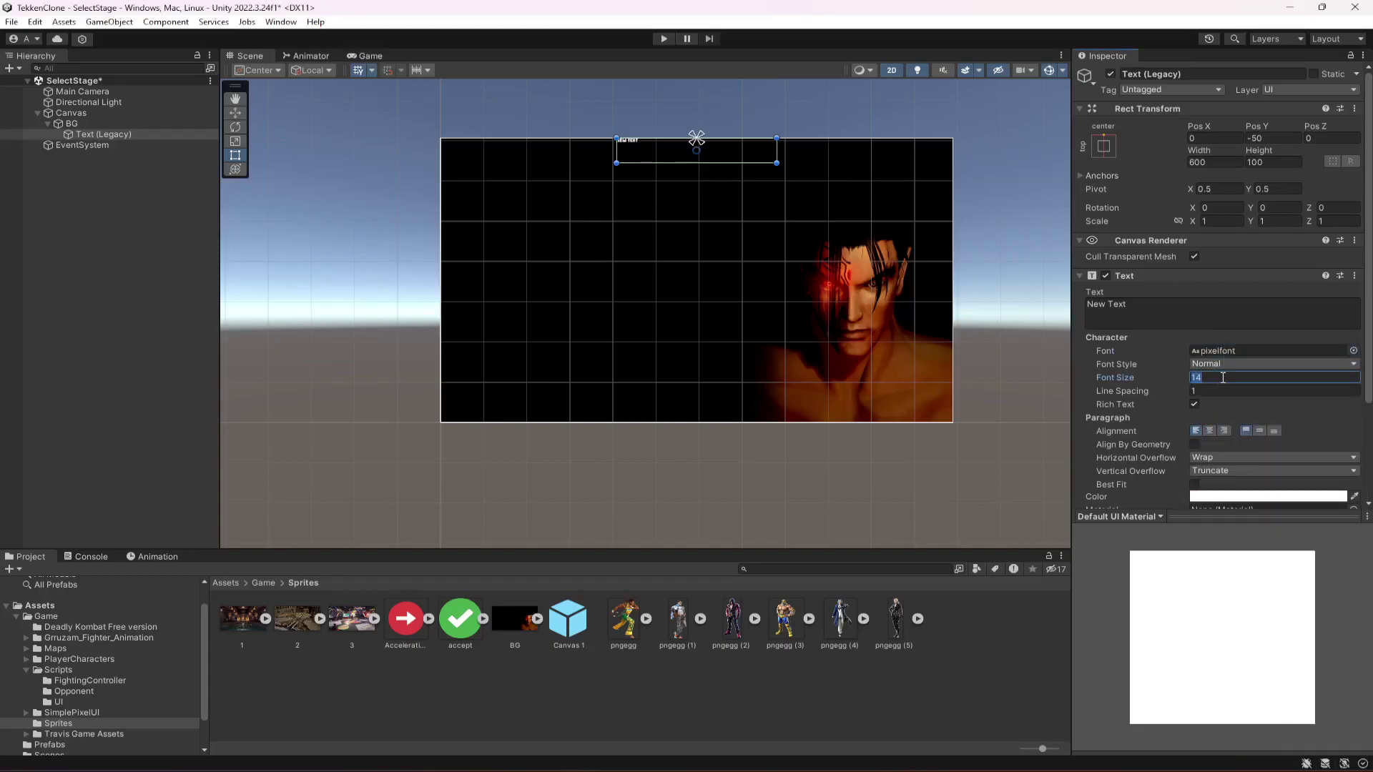
{"action": "type", "text": "45"}
Change the text content to "Select Character".
{"action": "left_click", "coordinate": [1170, 307]}
{"action": "type", "text": "SelectCharacter"}
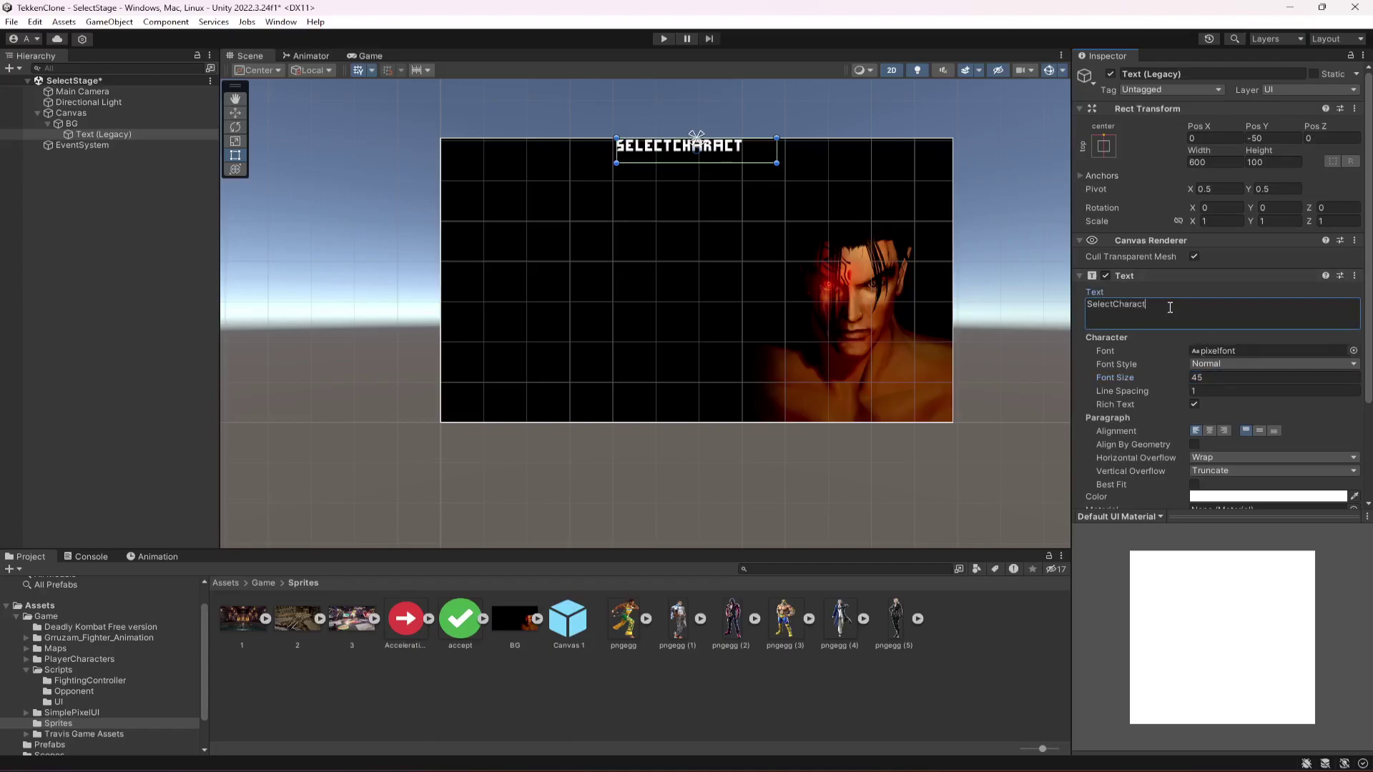
{"action": "left_click", "coordinate": [1114, 306]}
Widen the text box to about 632, realign it to the top centre, and centre its text horizontally and vertically.
{"action": "left_click_drag", "start_coordinate": [617, 156], "coordinate": [609, 155]}
{"action": "left_click", "coordinate": [1103, 146]}
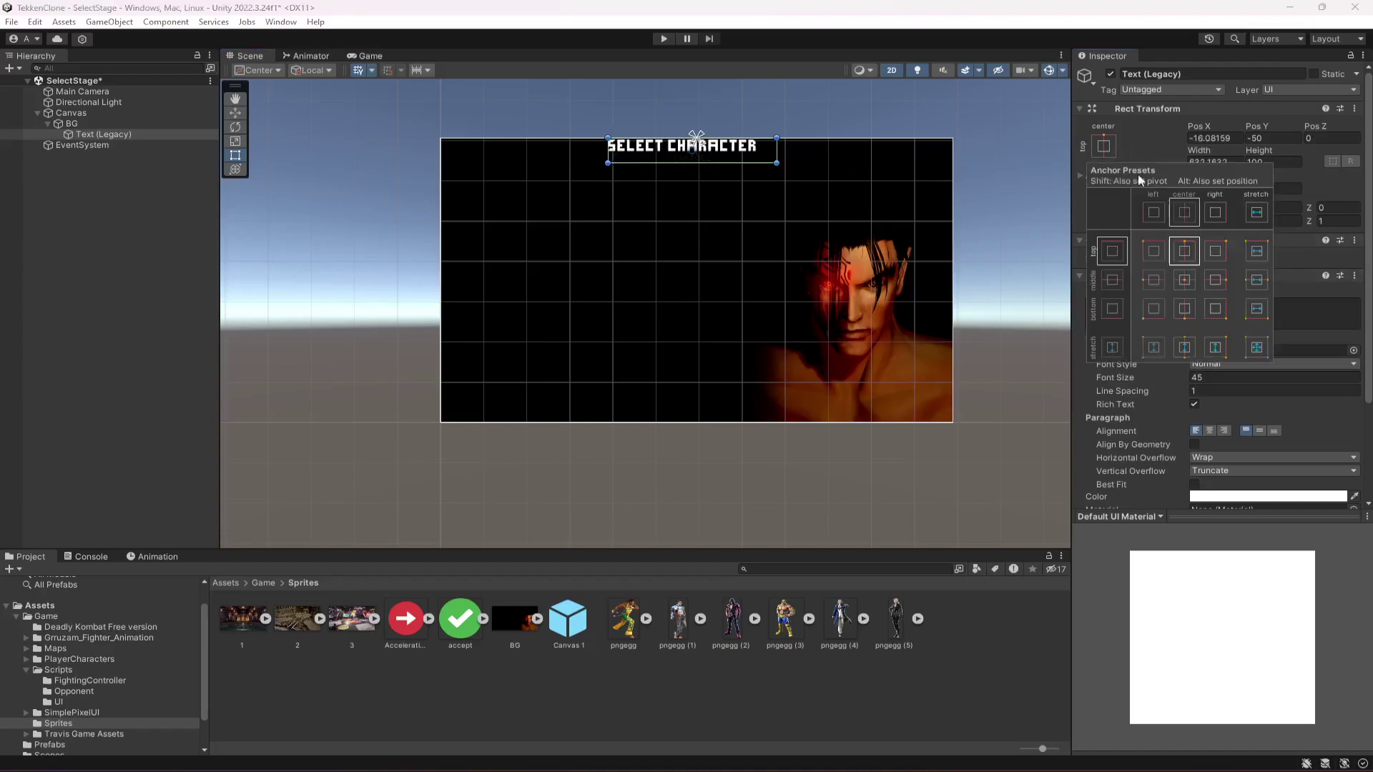
{"action": "left_click", "coordinate": [1185, 252], "text": "alt"}
{"action": "left_click", "coordinate": [1217, 433]}
{"action": "left_click", "coordinate": [1210, 431]}
{"action": "left_click", "coordinate": [1259, 431]}
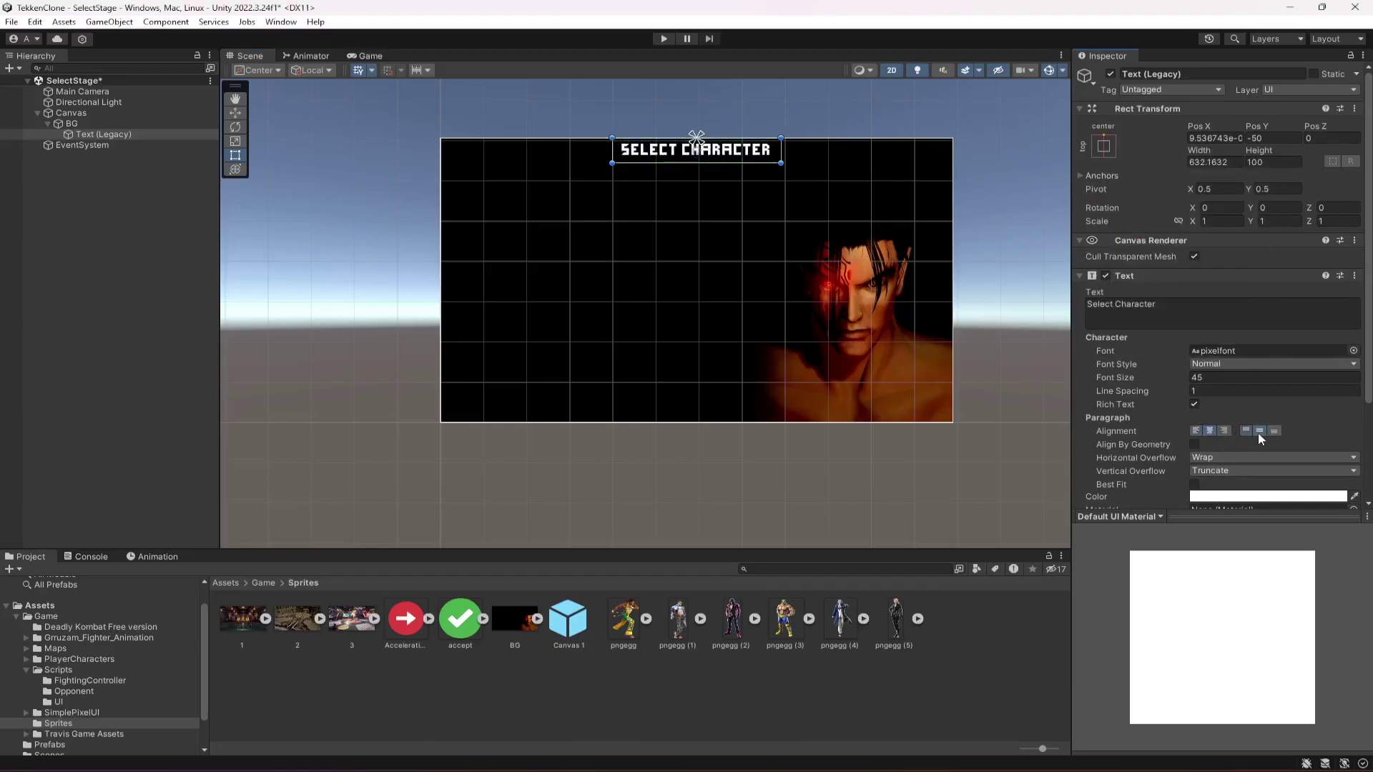
Preview the title text in the Game view at maximized size and restore the layout.
{"action": "left_click", "coordinate": [371, 57]}
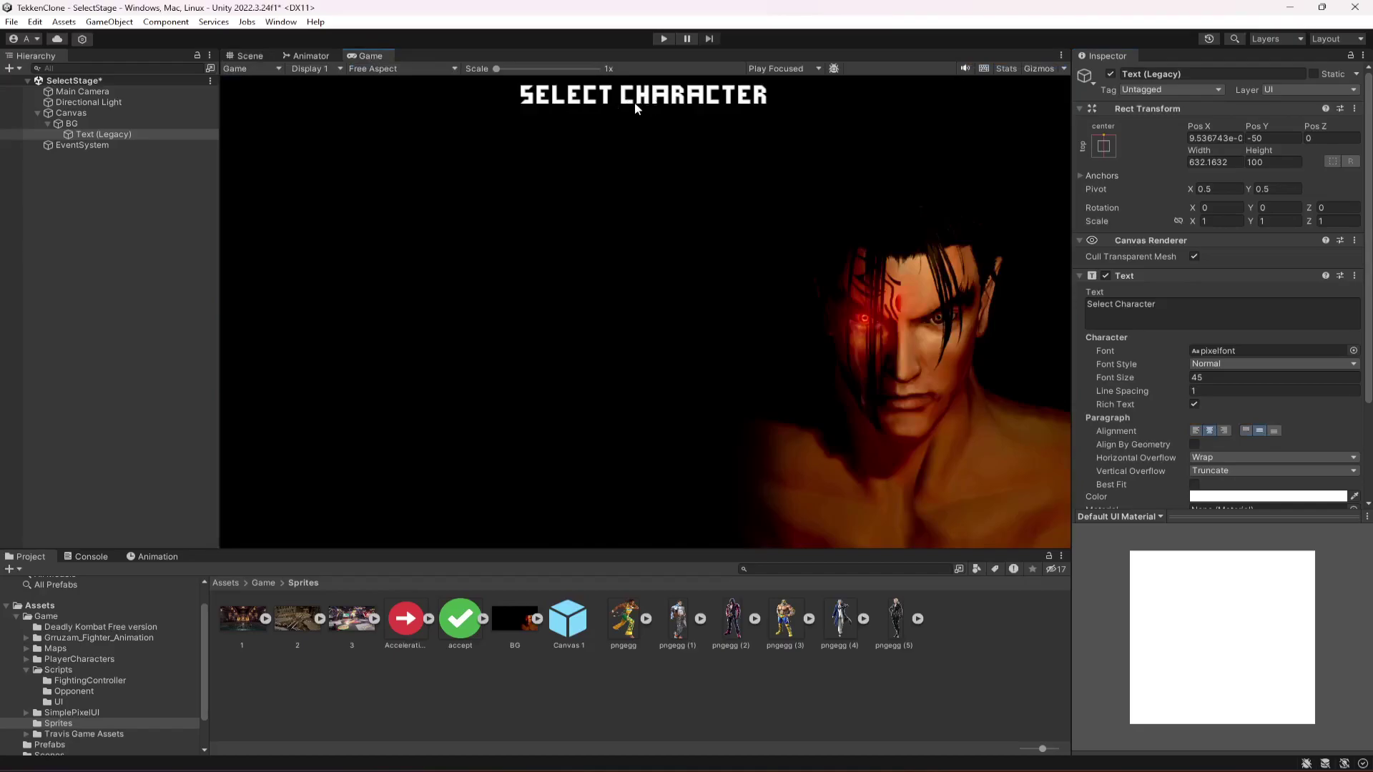
{"action": "double_click", "coordinate": [600, 55]}
{"action": "double_click", "coordinate": [622, 54]}
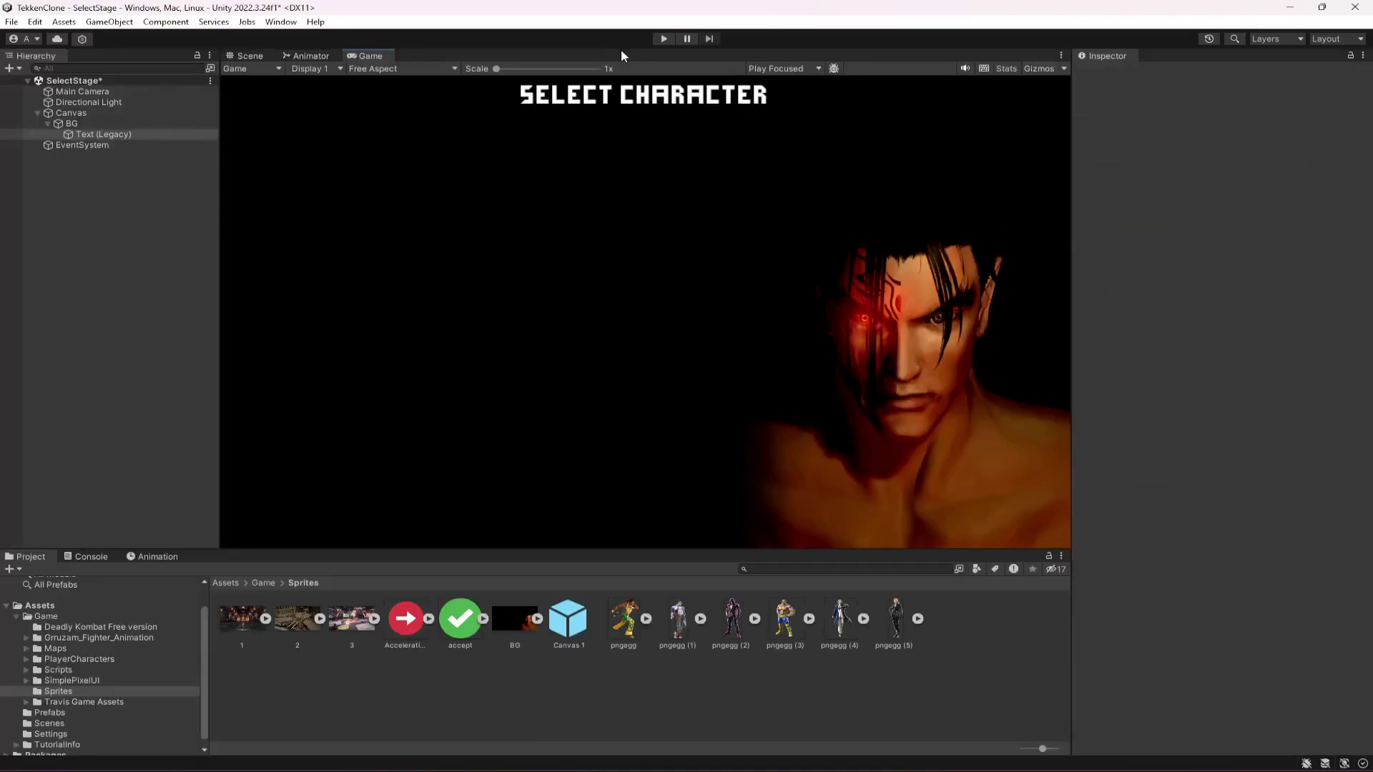
Rename the legacy text object to Heading.
{"action": "left_click", "coordinate": [88, 133]}
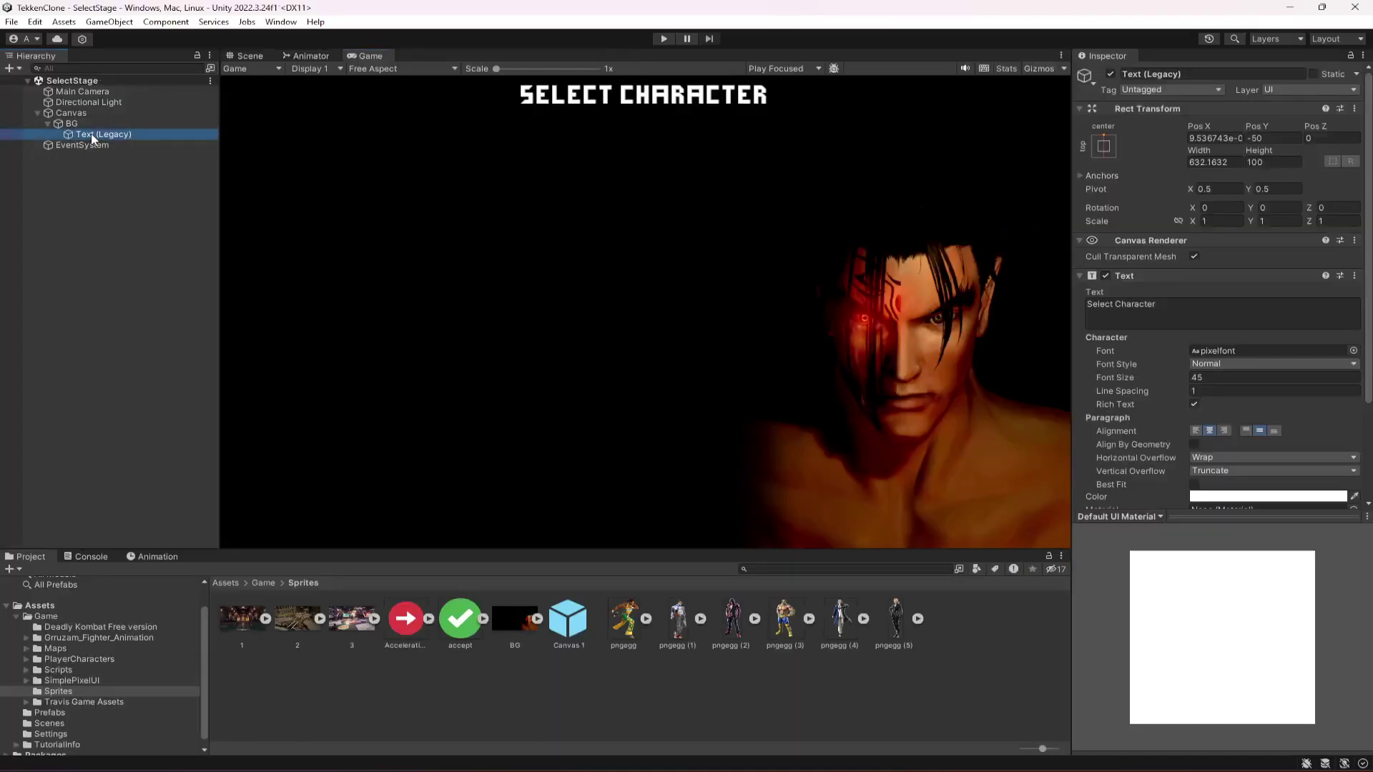
{"action": "left_click", "coordinate": [1230, 74]}
{"action": "left_click", "coordinate": [1244, 69]}
{"action": "type", "text": "Heading"}
{"action": "key", "text": "Return"}
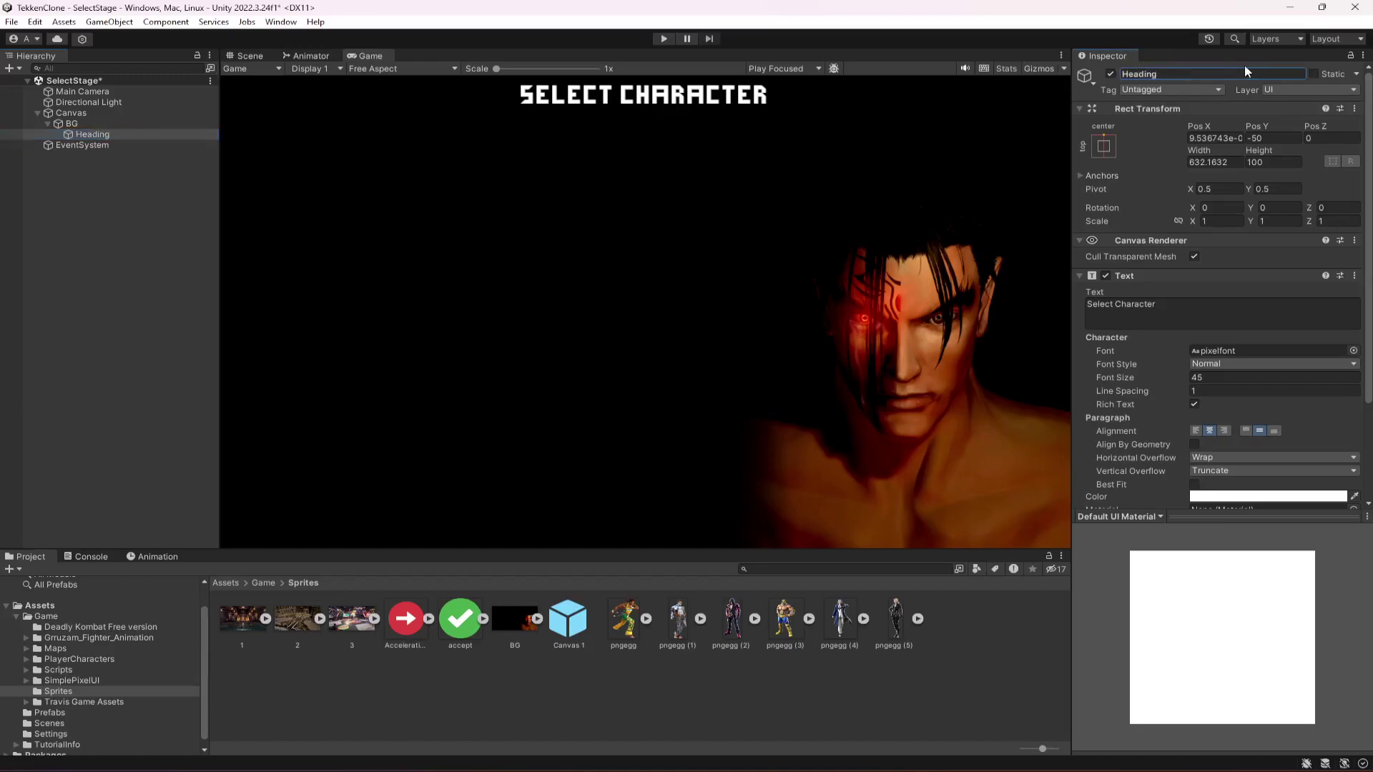
{"action": "right_click", "coordinate": [87, 125]}
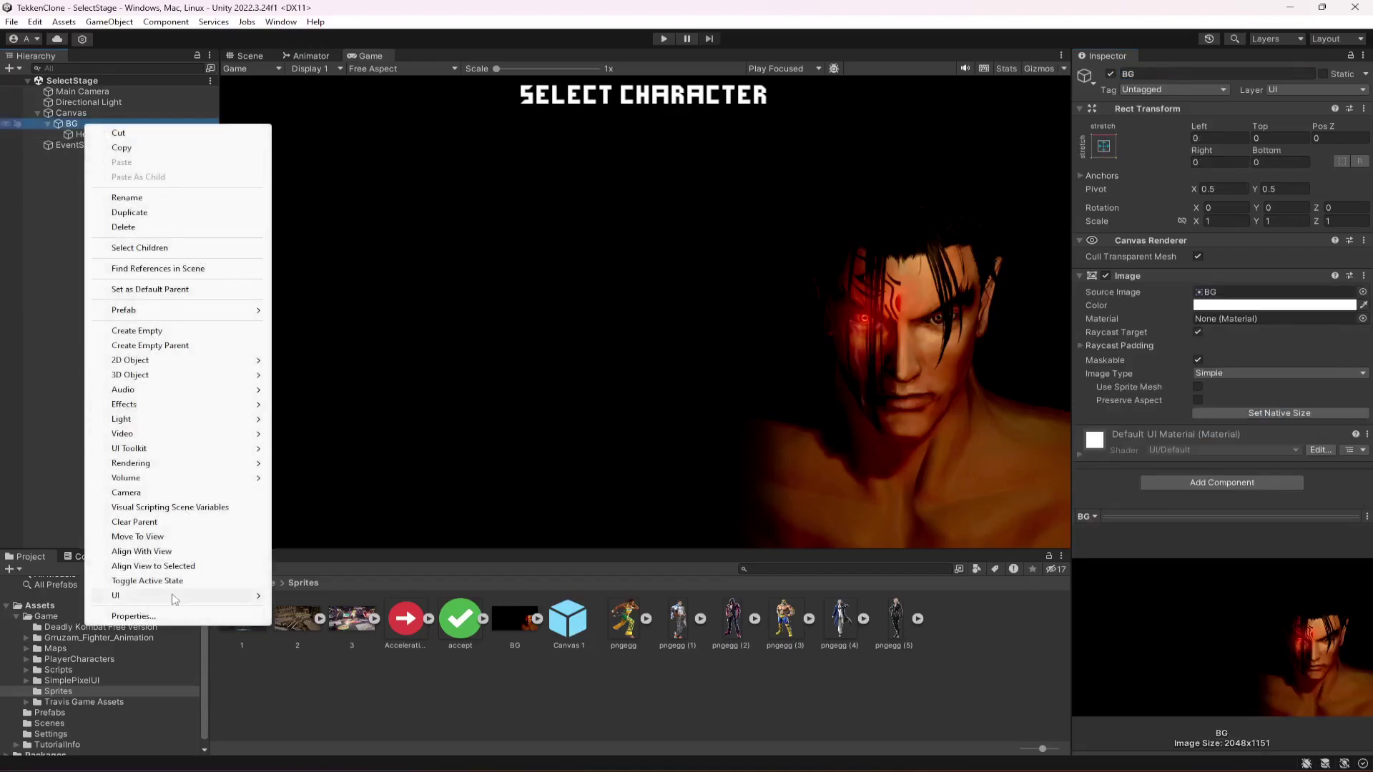
{"action": "mouse_move", "coordinate": [204, 596]}
{"action": "mouse_move", "coordinate": [333, 600]}
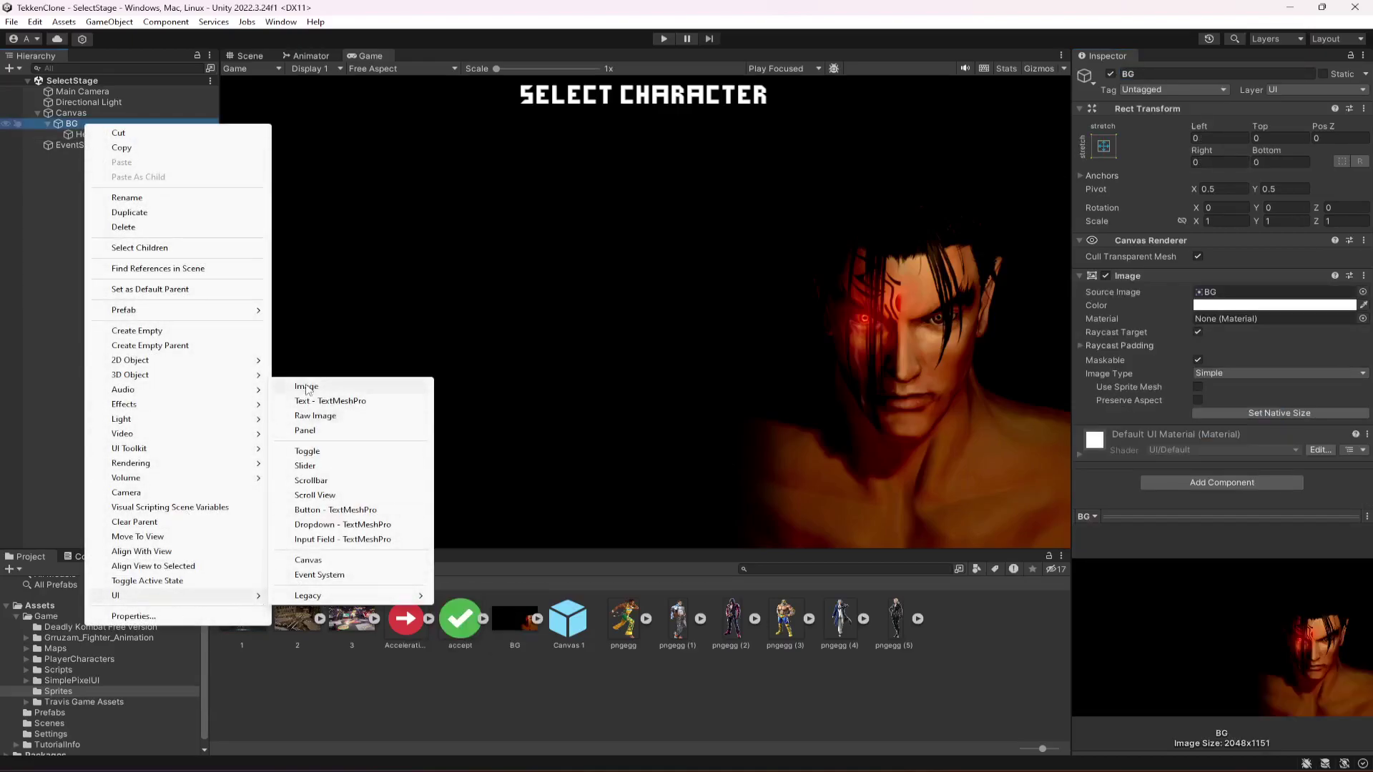
{"action": "left_click", "coordinate": [307, 387]}
{"action": "left_click", "coordinate": [90, 138]}
{"action": "left_click", "coordinate": [92, 143]}
{"action": "key", "text": "Delete"}
Add a legacy UI button as a child of BG and set its size to 400 wide by 200 high.
{"action": "right_click", "coordinate": [82, 123]}
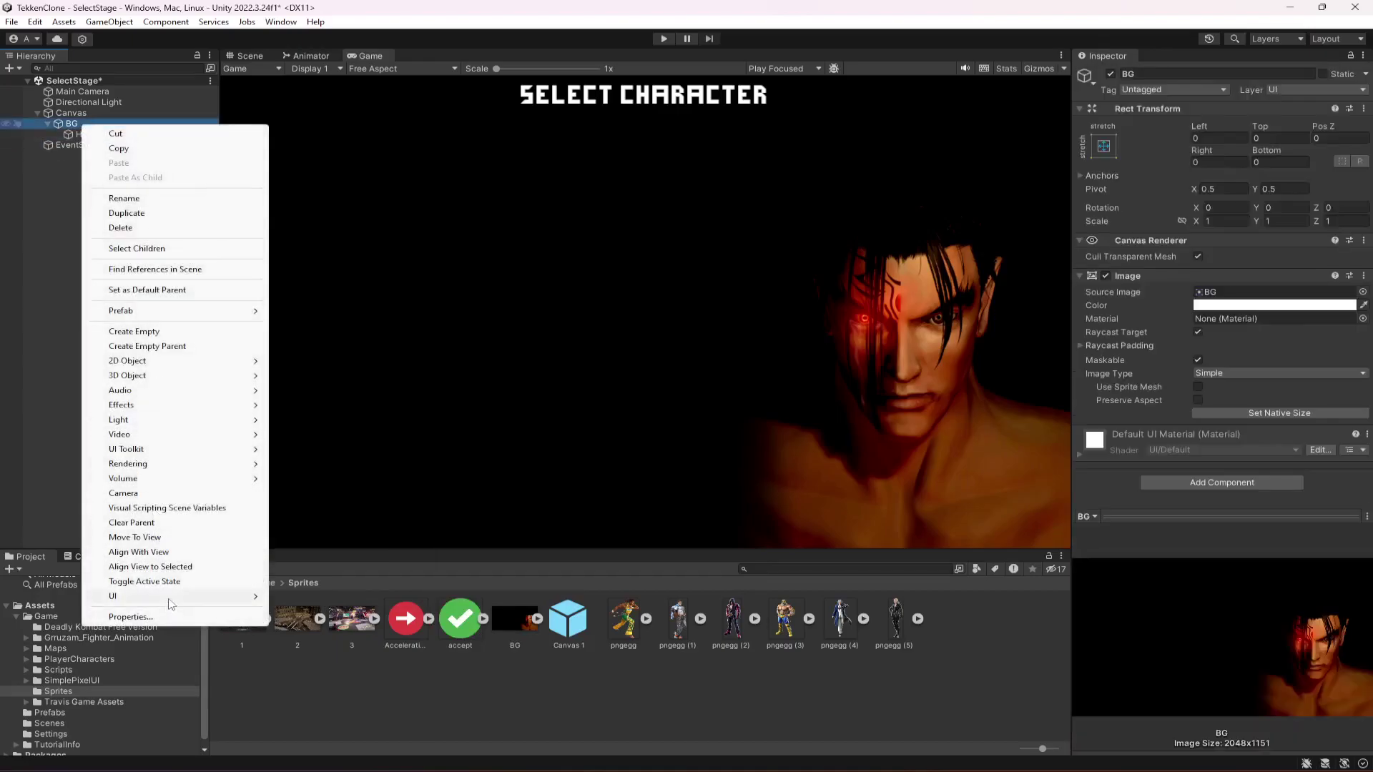
{"action": "mouse_move", "coordinate": [172, 596]}
{"action": "mouse_move", "coordinate": [334, 599]}
{"action": "left_click", "coordinate": [476, 609]}
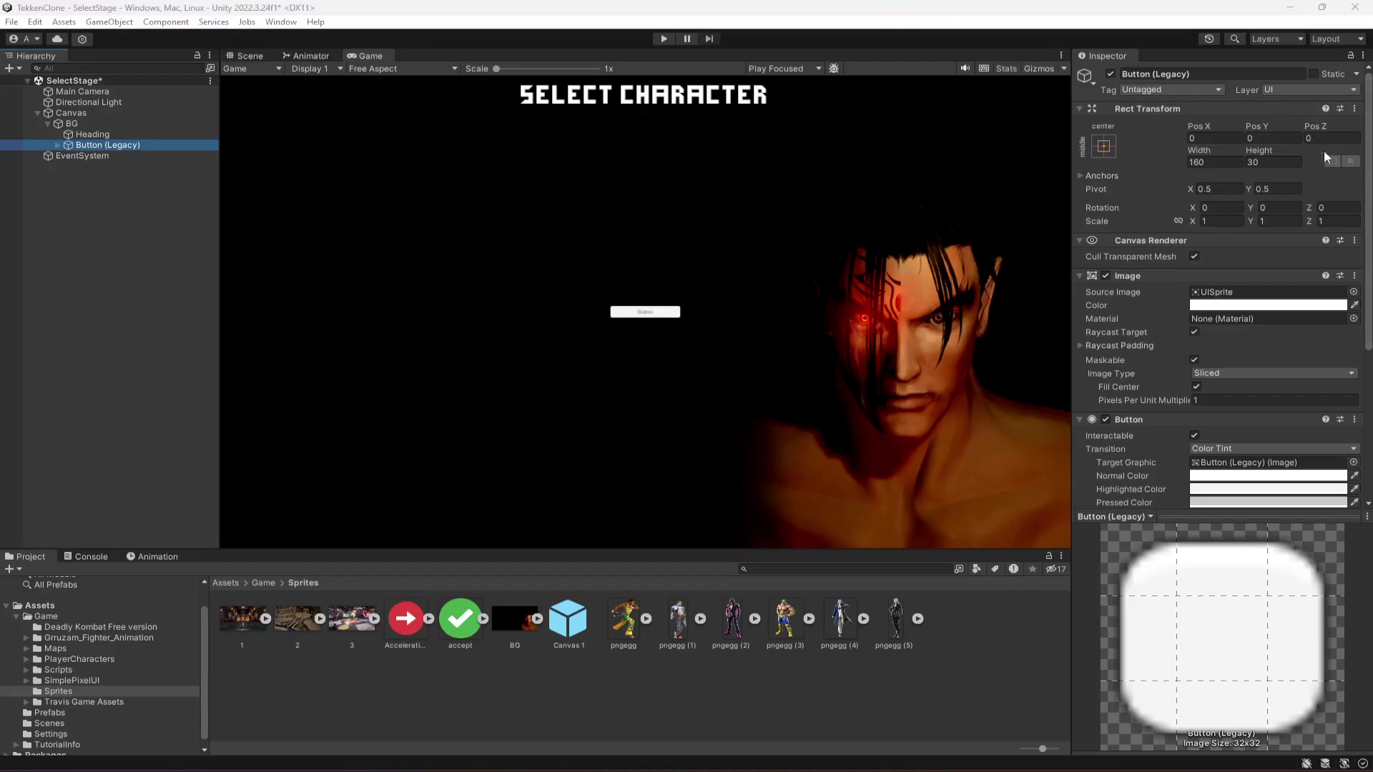
{"action": "left_click", "coordinate": [1228, 165]}
{"action": "type", "text": "400"}
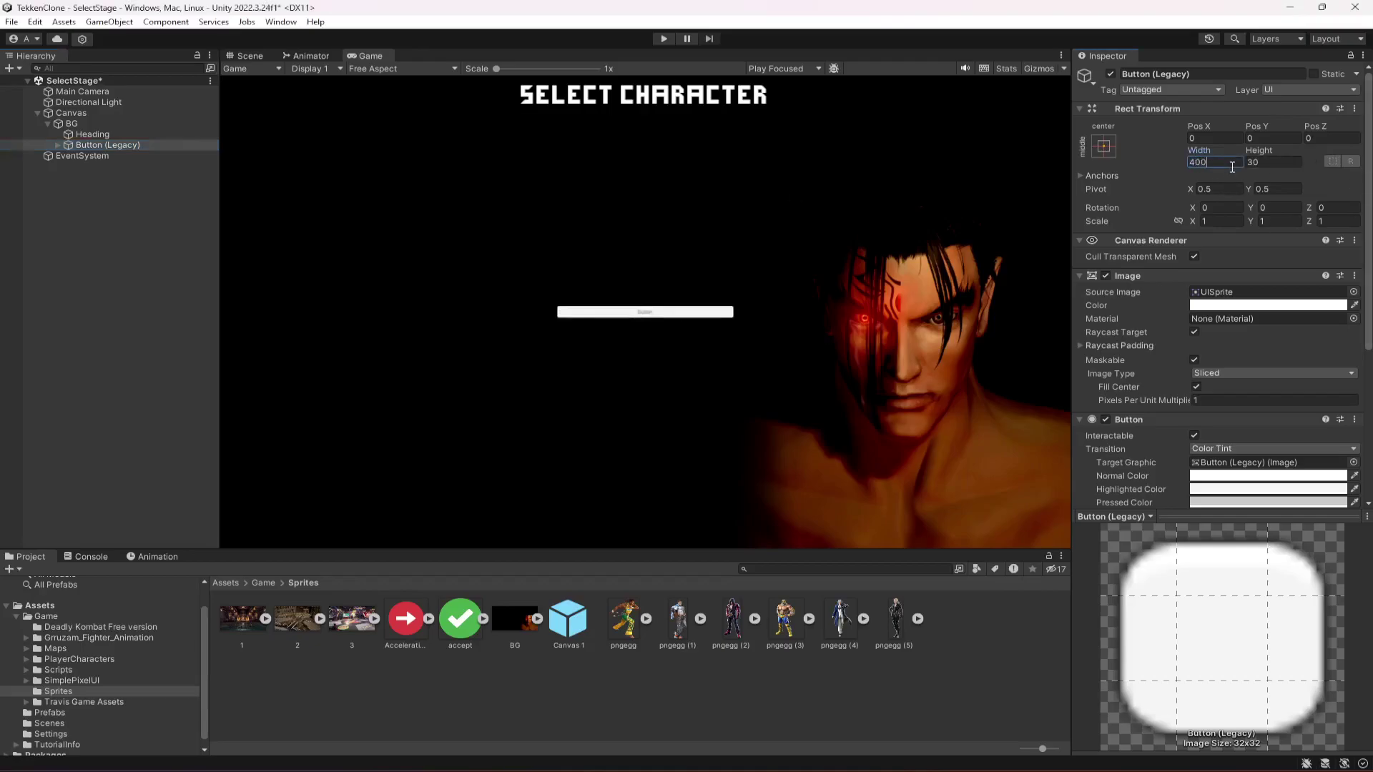
{"action": "key", "text": "Tab"}
{"action": "type", "text": "200"}
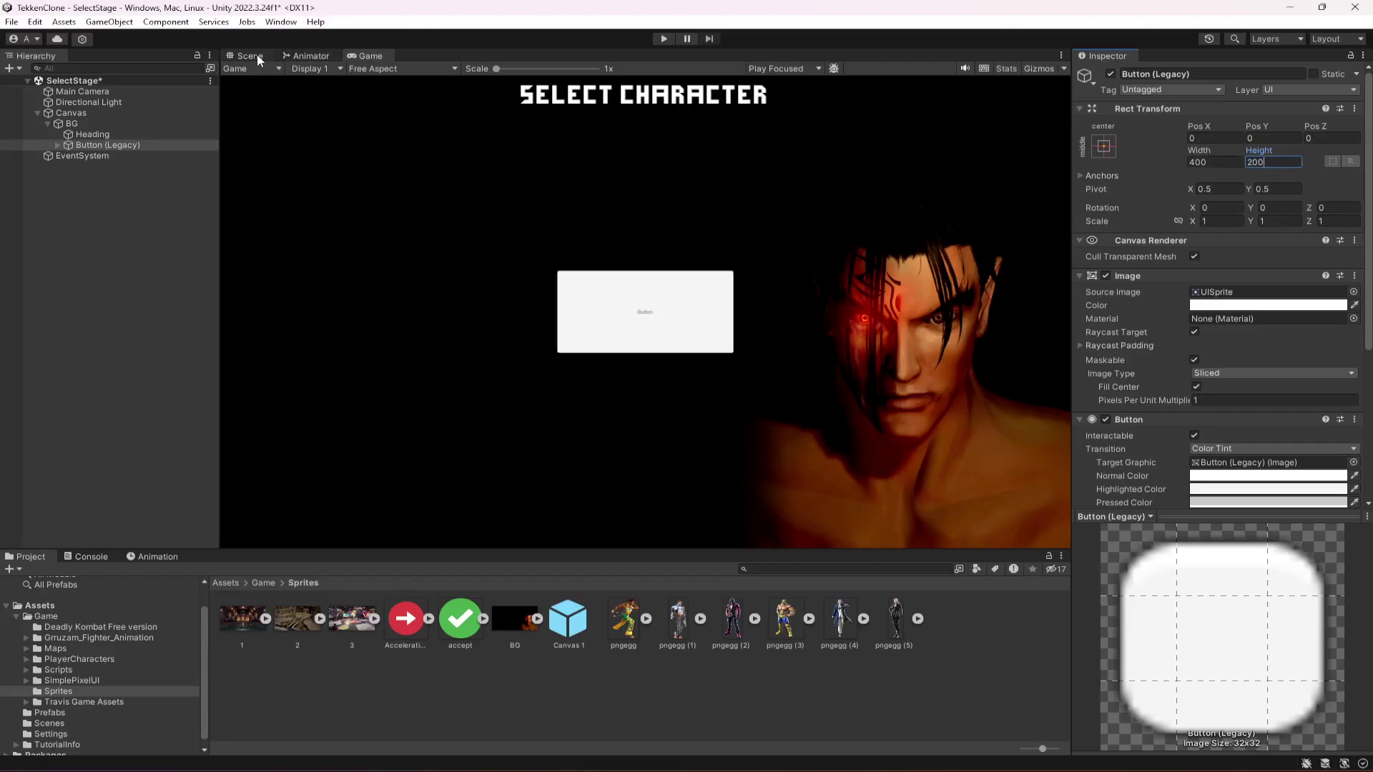
Resize the new button to a width of 402 and a height of 202.
{"action": "left_click", "coordinate": [1220, 160]}
{"action": "type", "text": "4"}
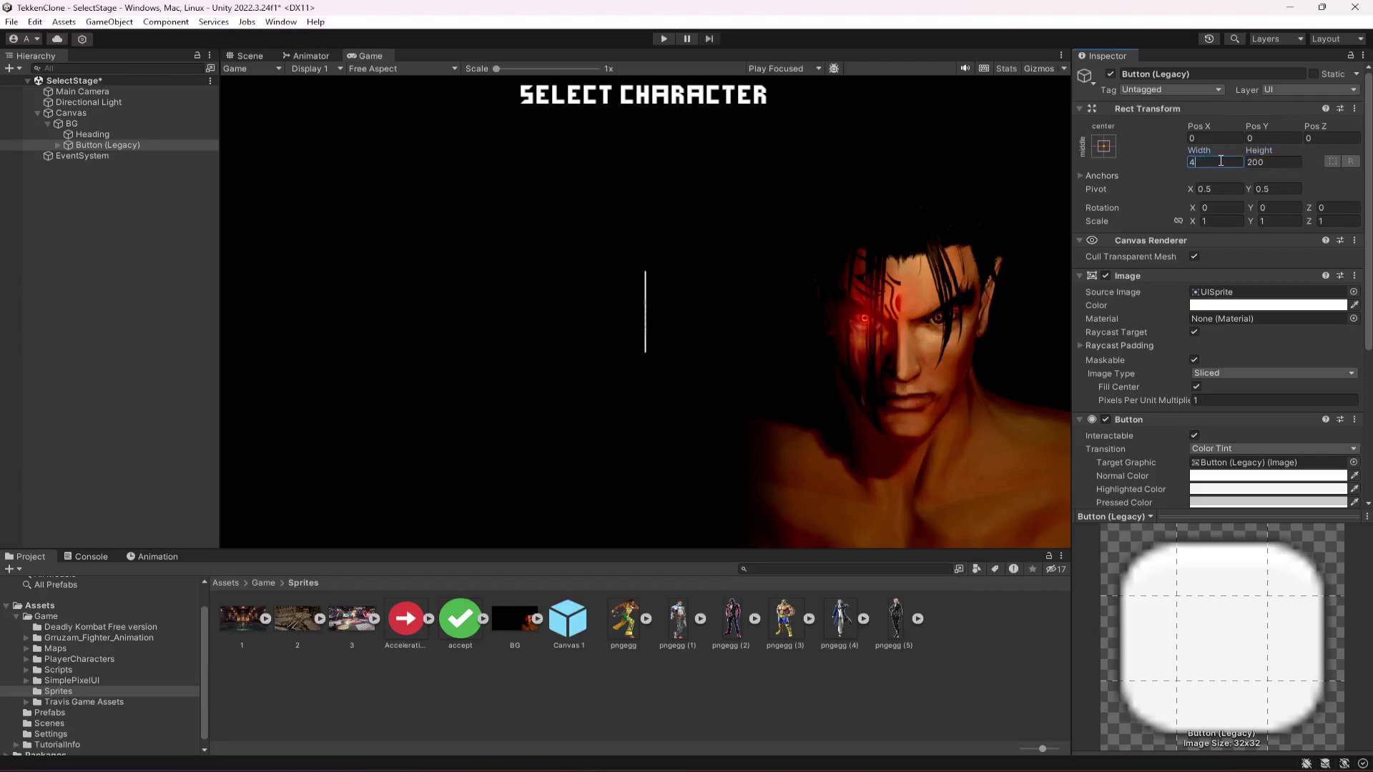
{"action": "type", "text": "02"}
{"action": "key", "text": "Tab"}
{"action": "type", "text": "202"}
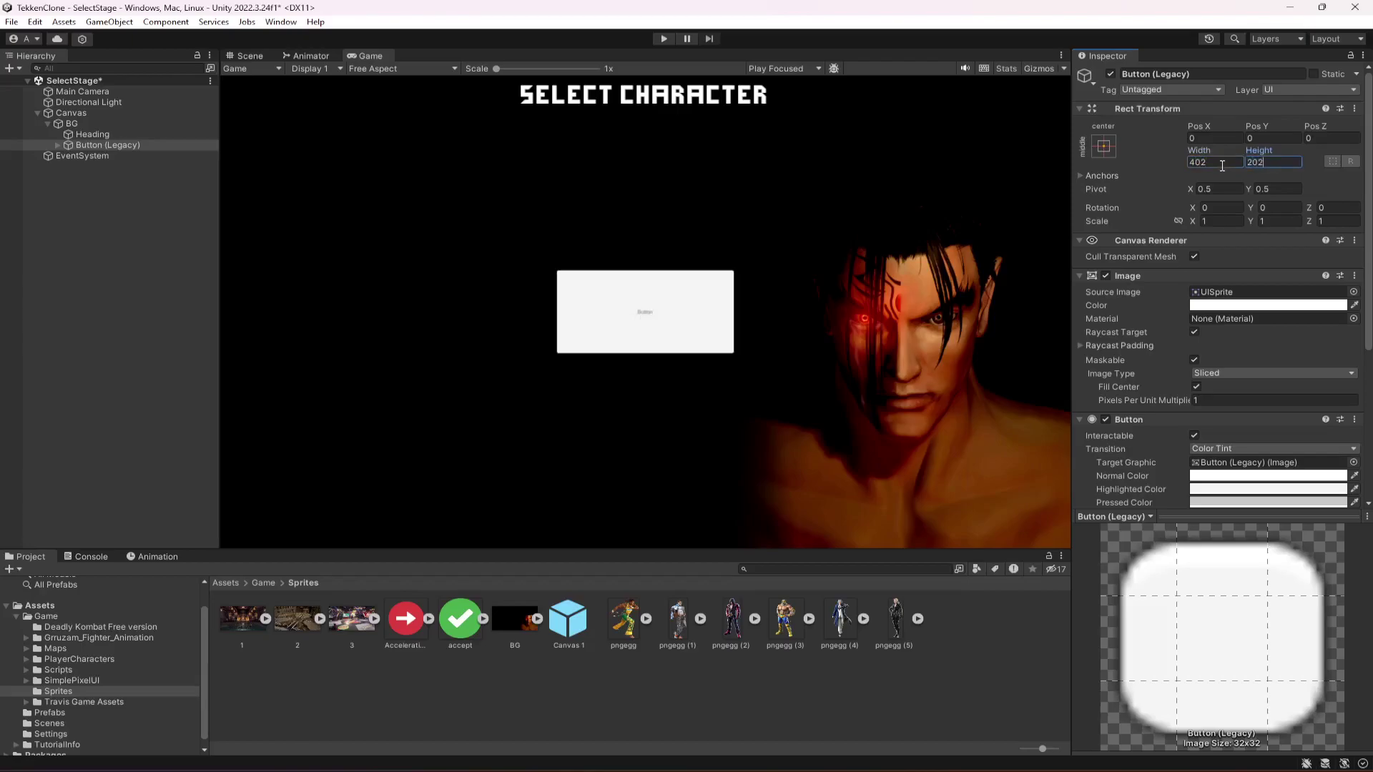
Delete the legacy text child inside the new button.
{"action": "left_click", "coordinate": [58, 145]}
{"action": "left_click", "coordinate": [103, 156]}
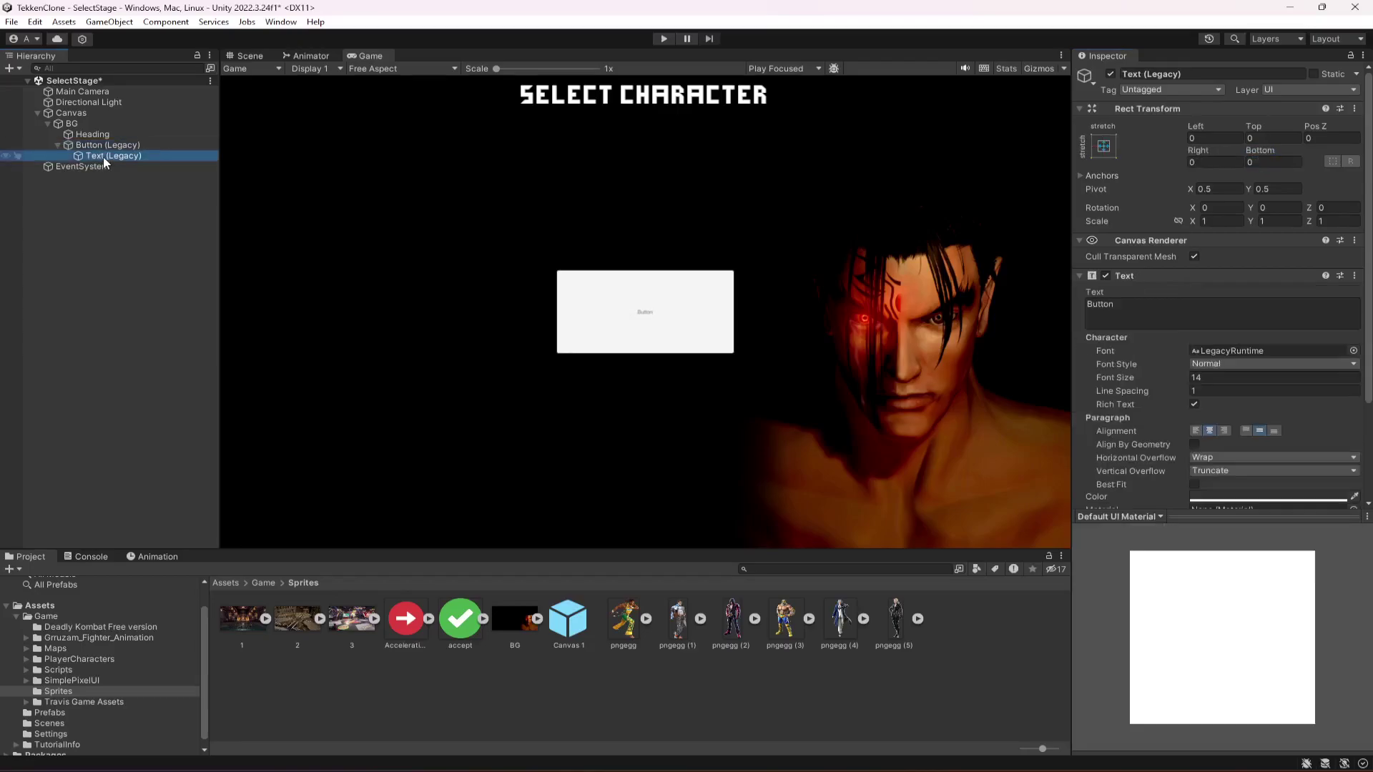
{"action": "key", "text": "Delete"}
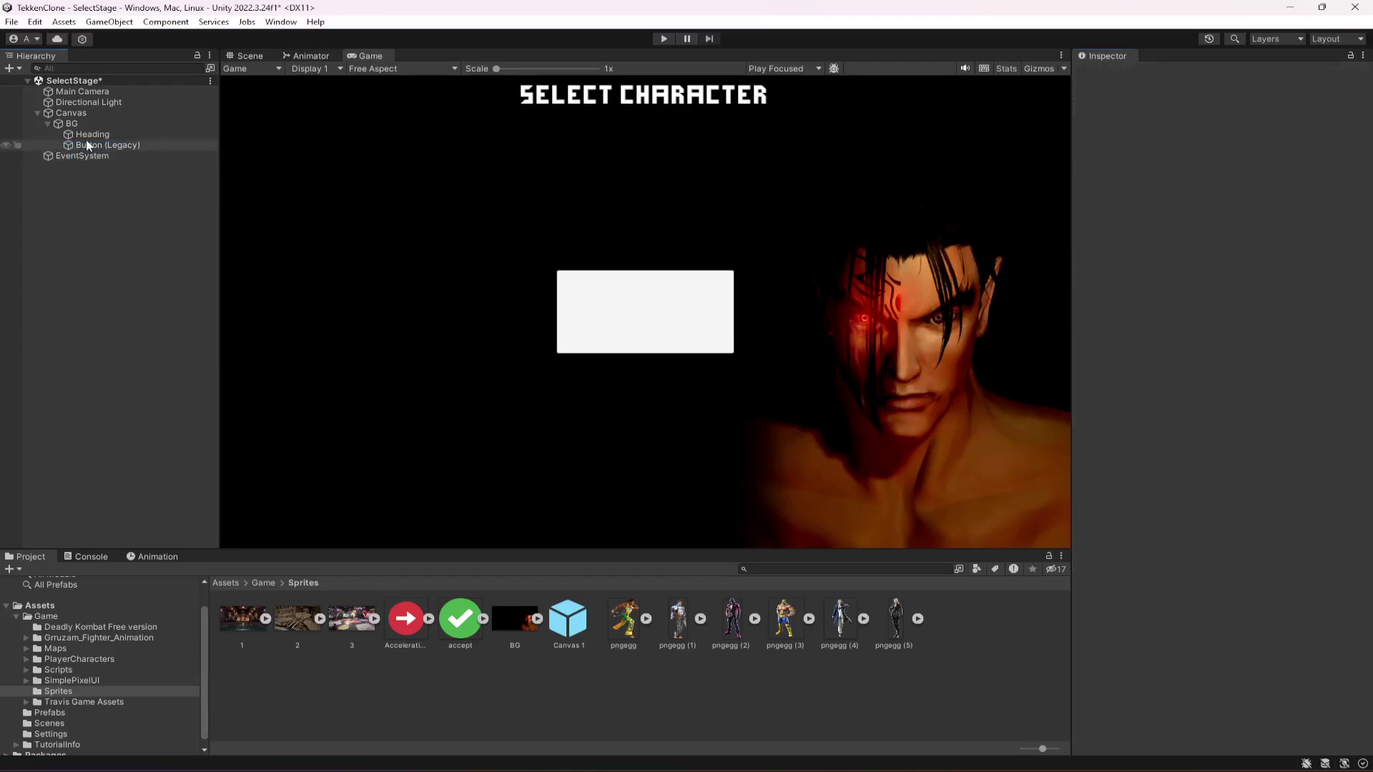
Rename the legacy button to Stage1 and save the scene.
{"action": "left_click", "coordinate": [88, 143]}
{"action": "left_click", "coordinate": [1229, 72]}
{"action": "type", "text": "Stage1"}
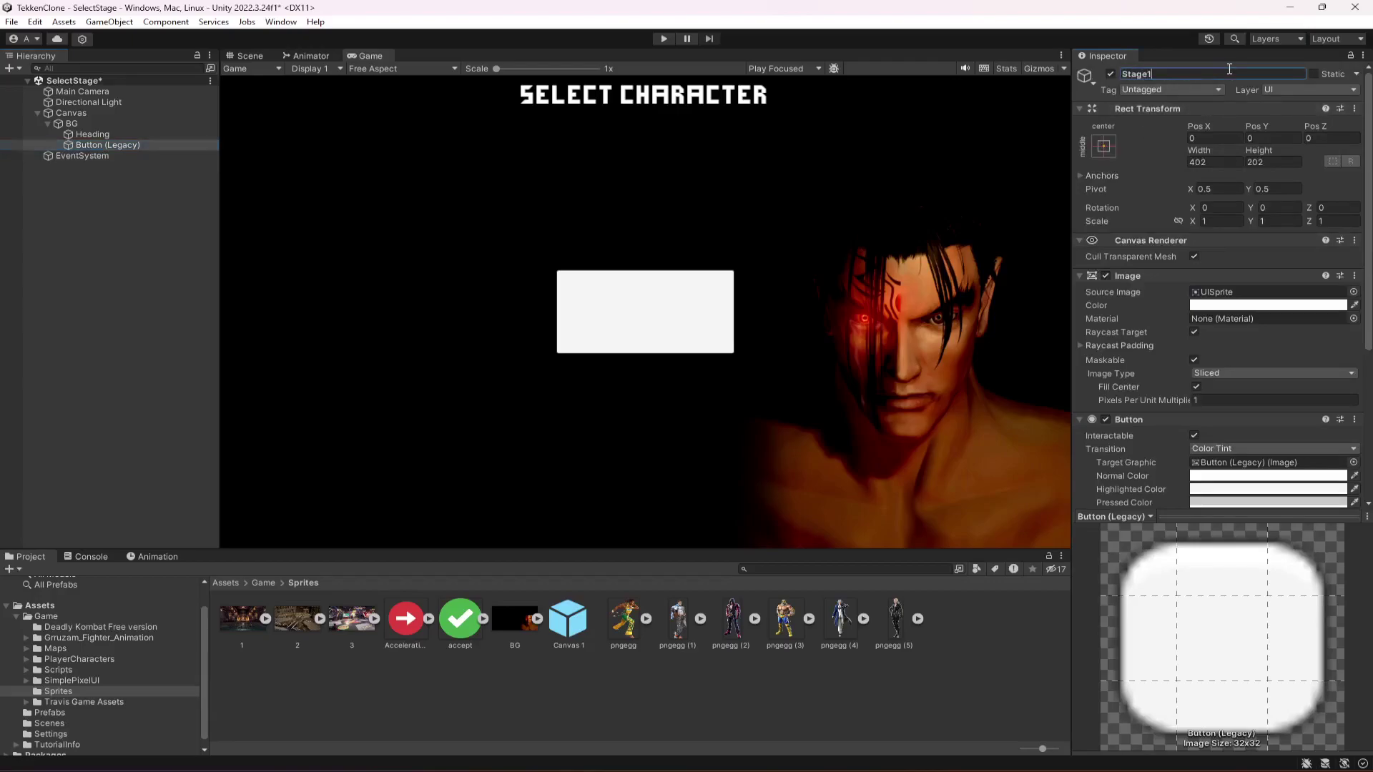
{"action": "key", "text": "Return"}
{"action": "key", "text": "ctrl+s"}
Add a UI image as a child of the Stage1 button.
{"action": "left_click", "coordinate": [88, 144]}
{"action": "right_click", "coordinate": [89, 144]}
{"action": "mouse_move", "coordinate": [128, 630]}
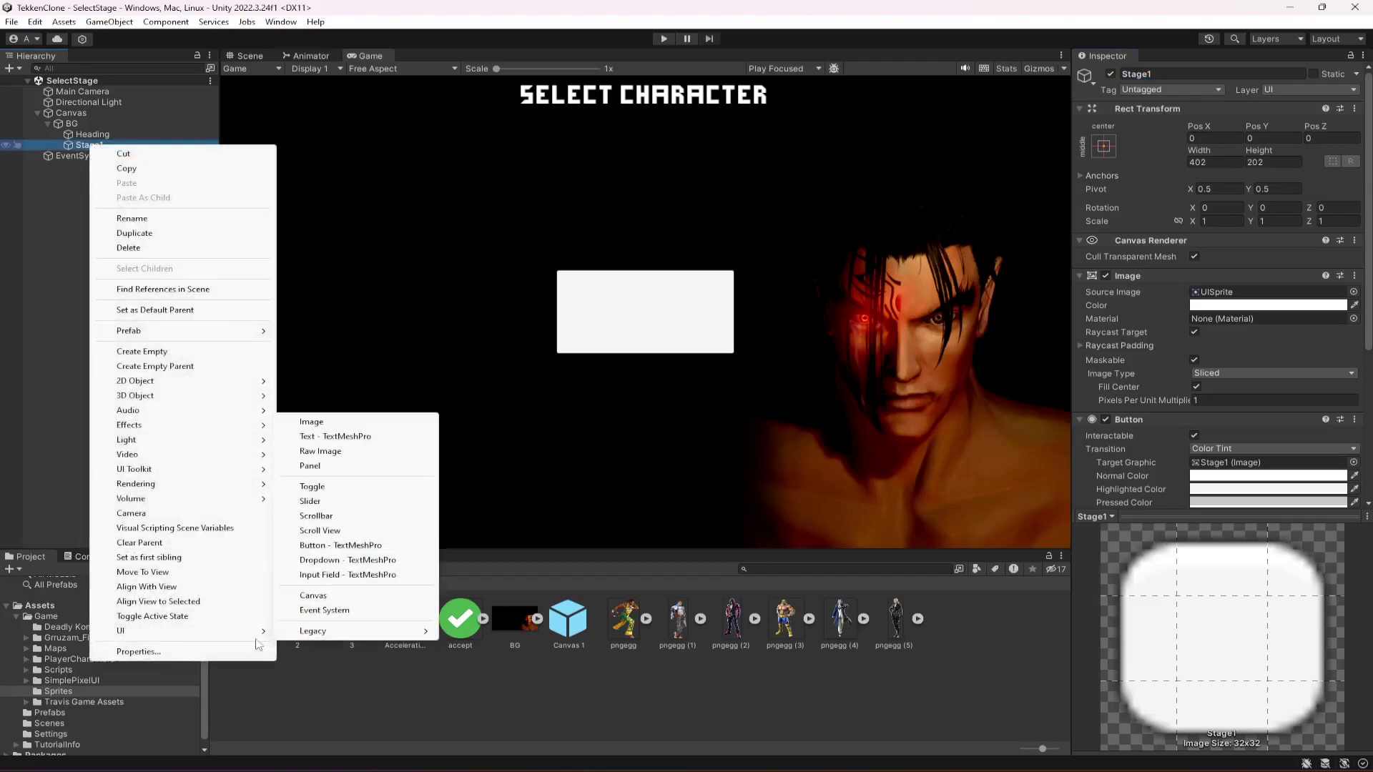
{"action": "left_click", "coordinate": [336, 422]}
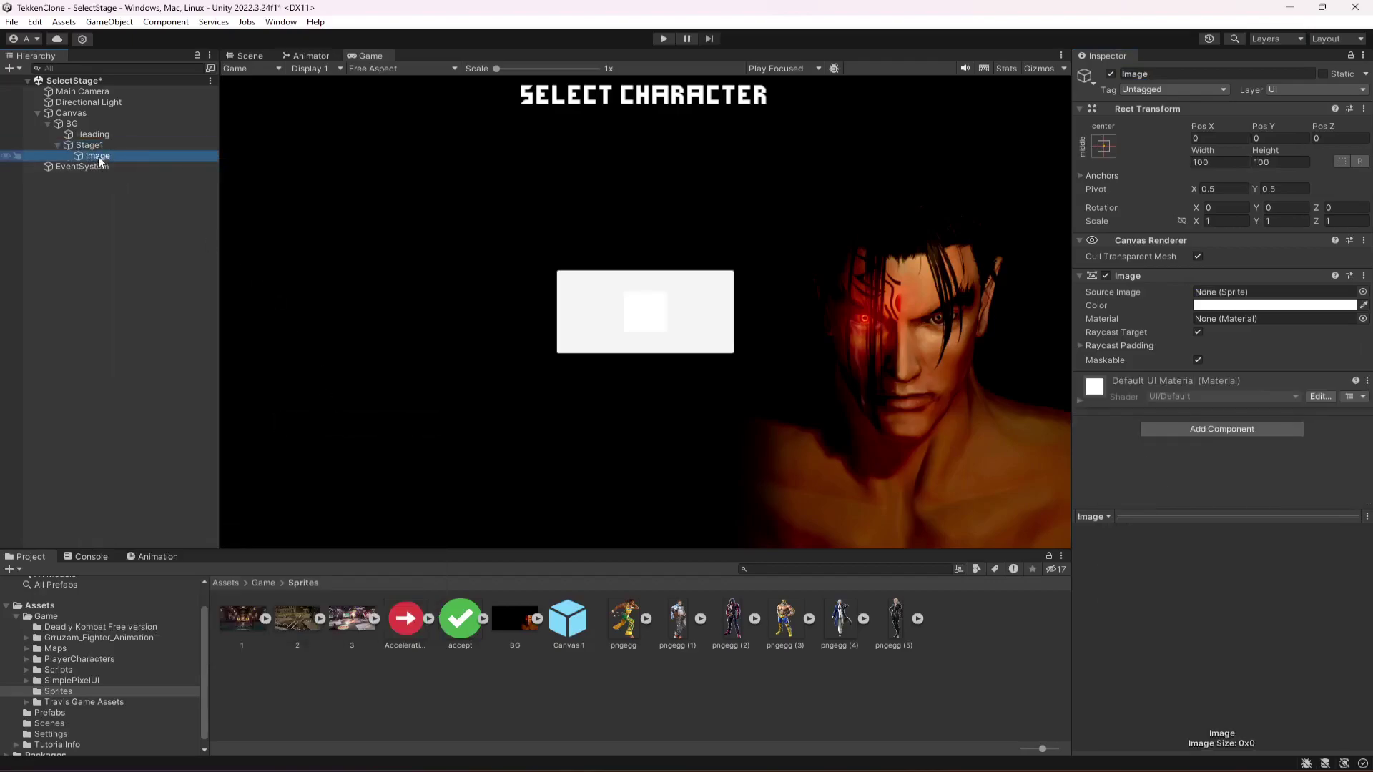
Set the child image's size to 400 by 200 and assign sprite 1 from the Sprites folder as its source image.
{"action": "left_click", "coordinate": [1218, 162]}
{"action": "type", "text": "400"}
{"action": "key", "text": "Tab"}
{"action": "type", "text": "200"}
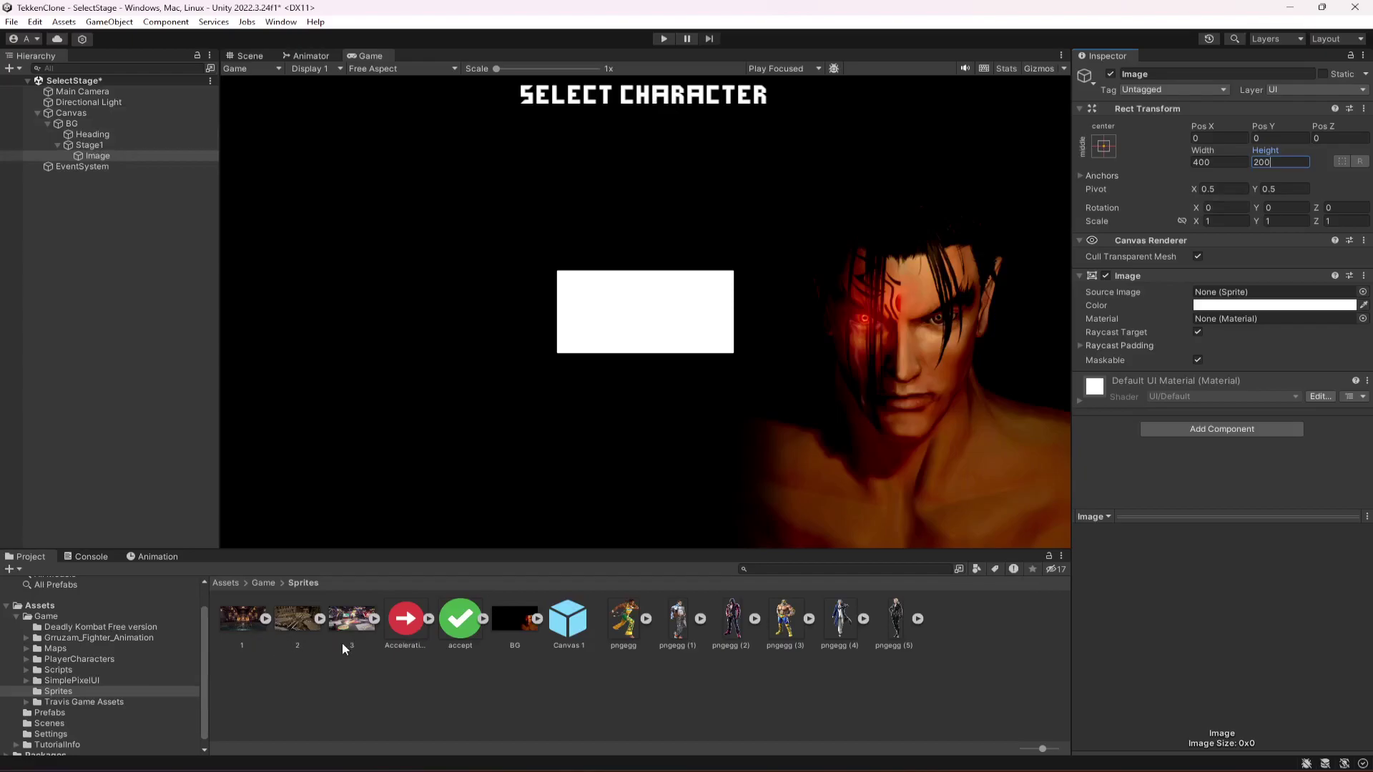
{"action": "left_click", "coordinate": [253, 625]}
{"action": "left_click_drag", "start_coordinate": [252, 622], "coordinate": [1196, 296]}
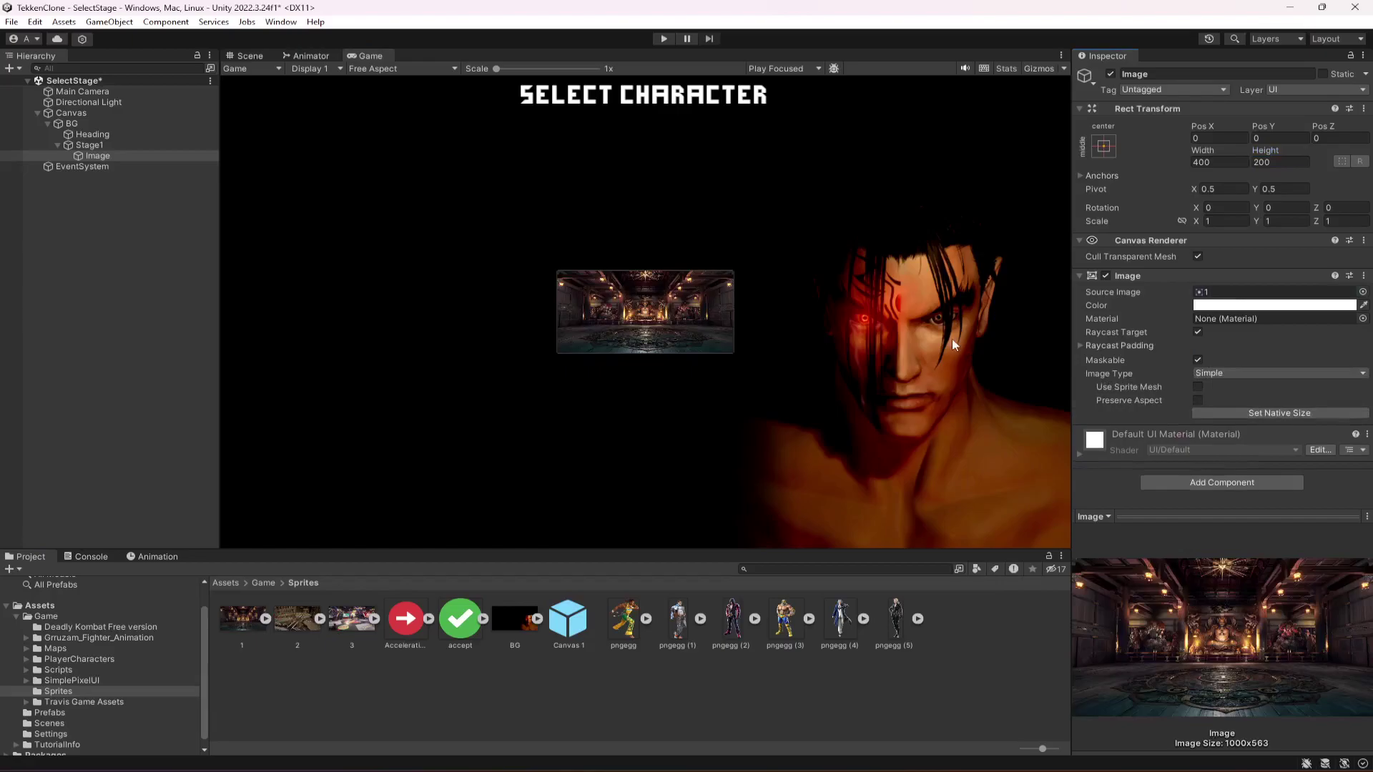
Enlarge the Stage1 button to 405 wide by 205 high so it frames the stage picture.
{"action": "left_click", "coordinate": [101, 147]}
{"action": "left_click", "coordinate": [1215, 161]}
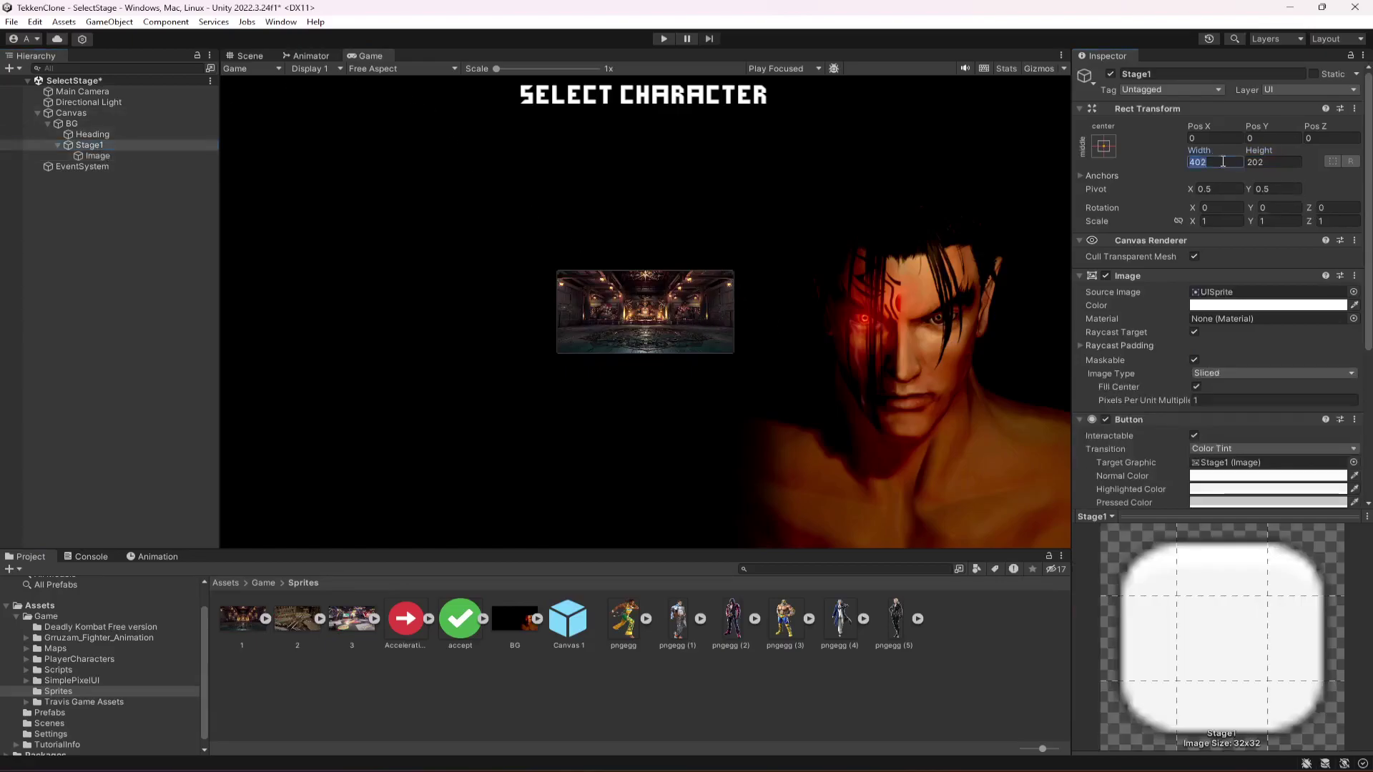
{"action": "key", "text": "BackSpace"}
{"action": "type", "text": "5"}
{"action": "left_click", "coordinate": [1277, 163]}
{"action": "type", "text": "205"}
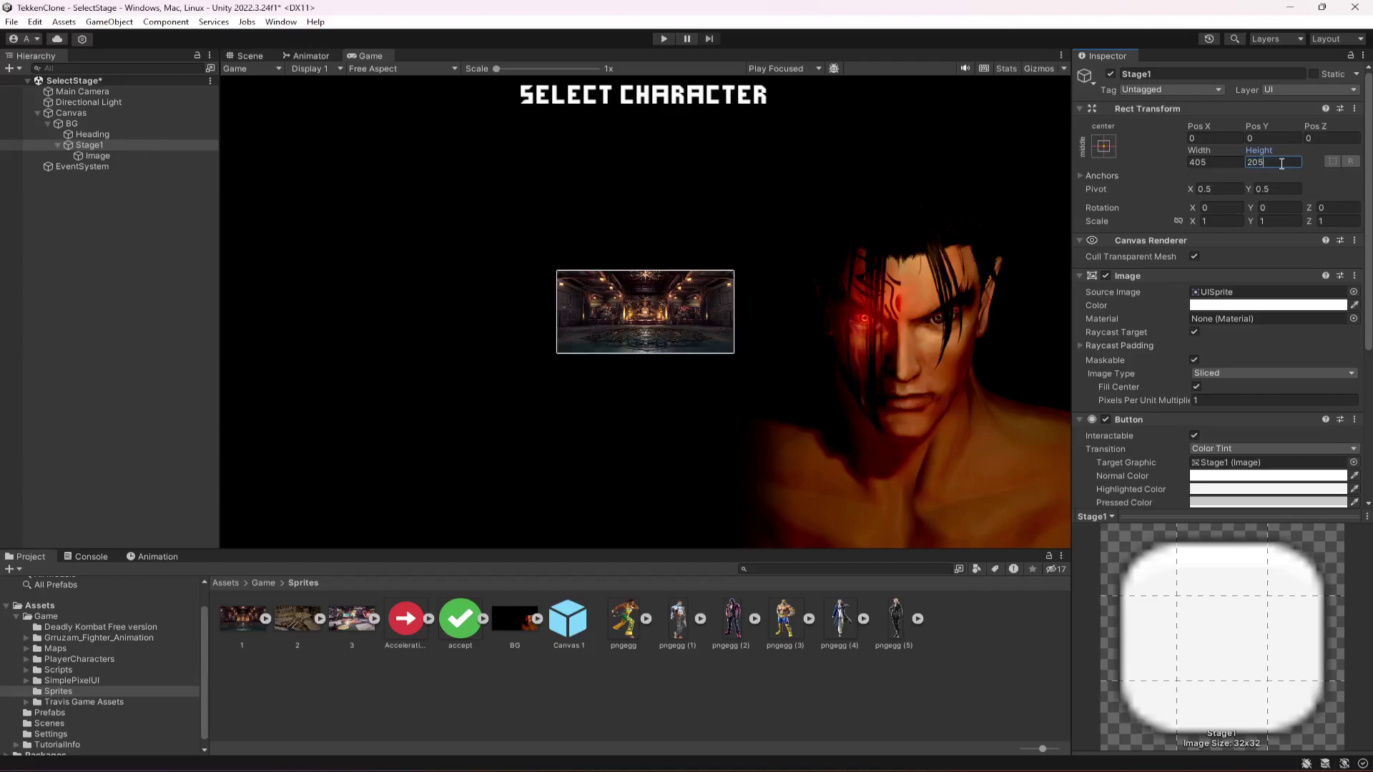
Preview the framed stage button in the maximized Game view, restore the layout and save the scene.
{"action": "key", "text": "shift+space"}
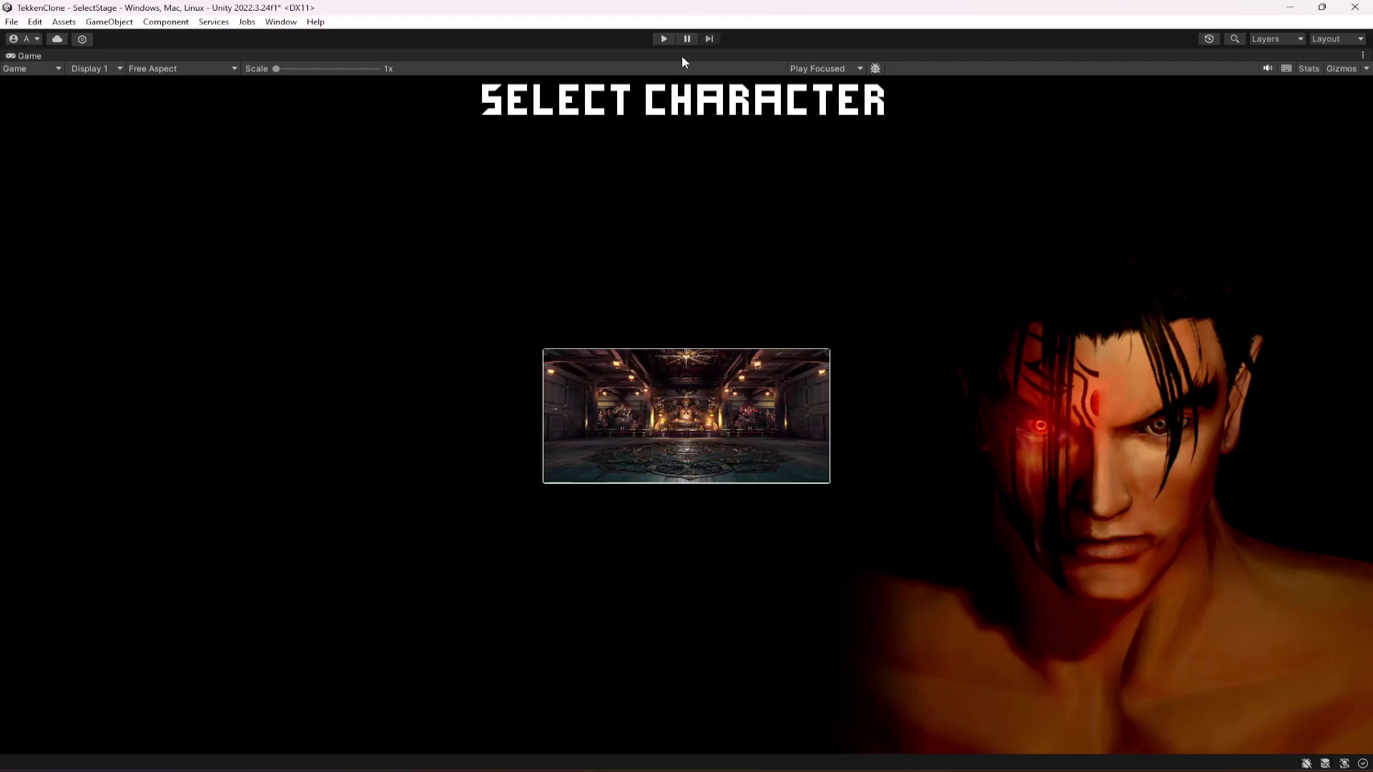
{"action": "key", "text": "shift+space"}
{"action": "key", "text": "ctrl+s"}
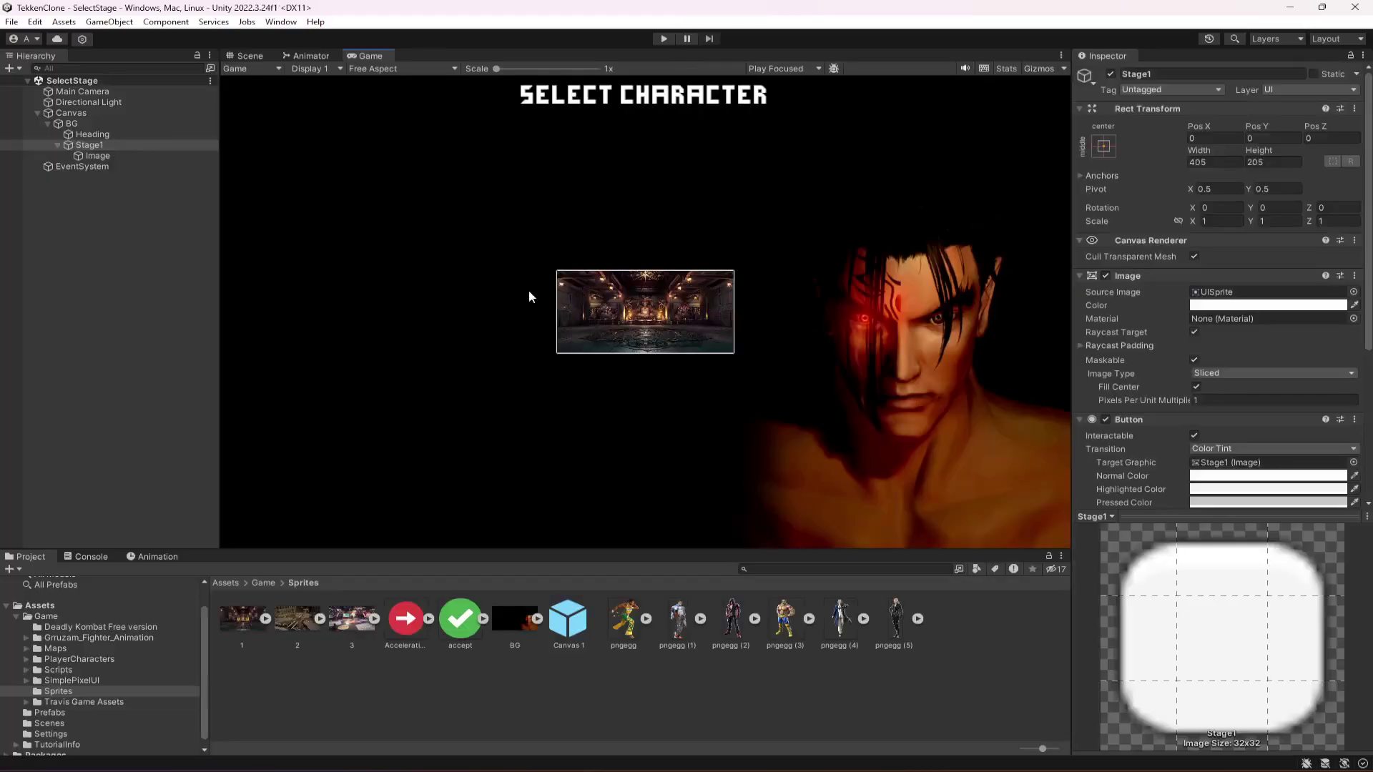
Duplicate the Stage1 button and rename the copy to Stage2.
{"action": "left_click", "coordinate": [57, 147]}
{"action": "left_click", "coordinate": [90, 134]}
{"action": "left_click", "coordinate": [97, 146]}
{"action": "scroll", "coordinate": [1262, 430], "scroll_direction": "down", "scroll_amount": 3}
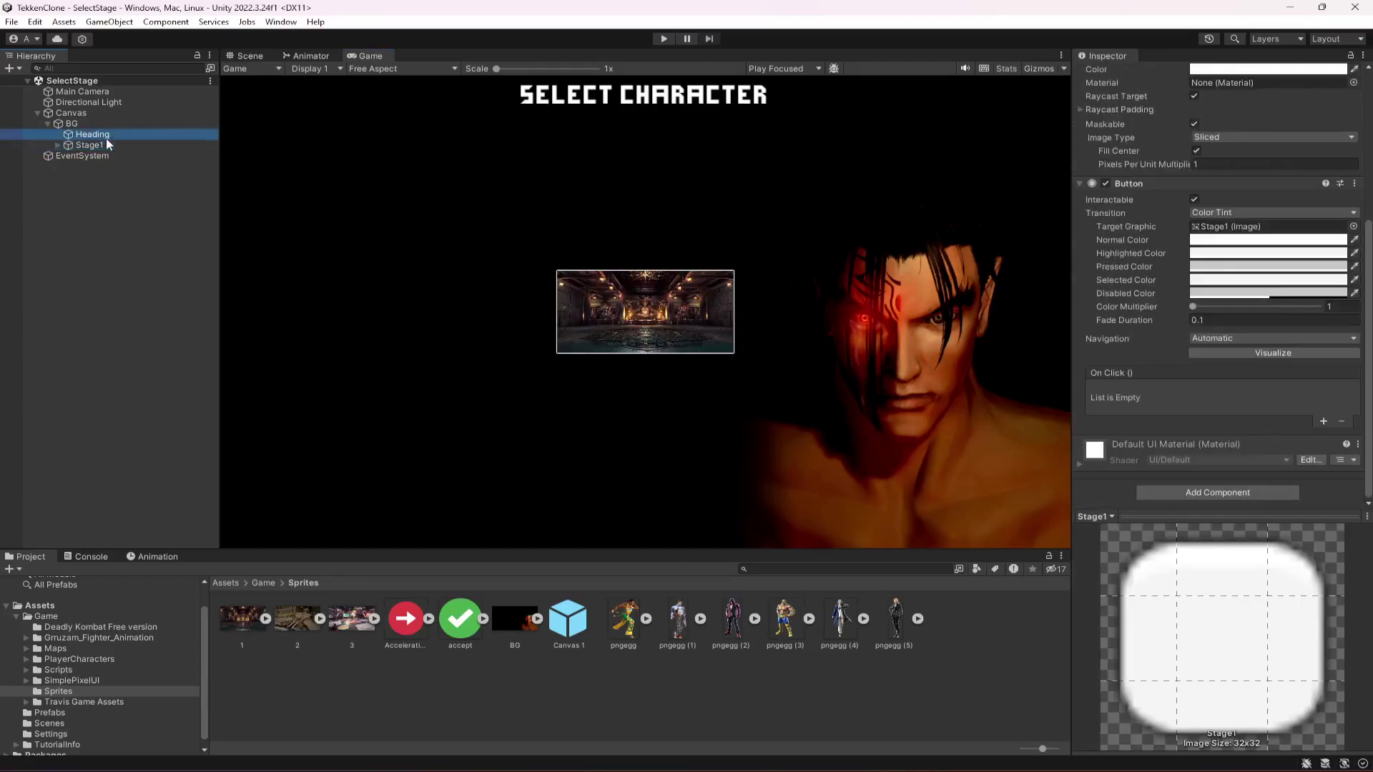
{"action": "key", "text": "ctrl+d"}
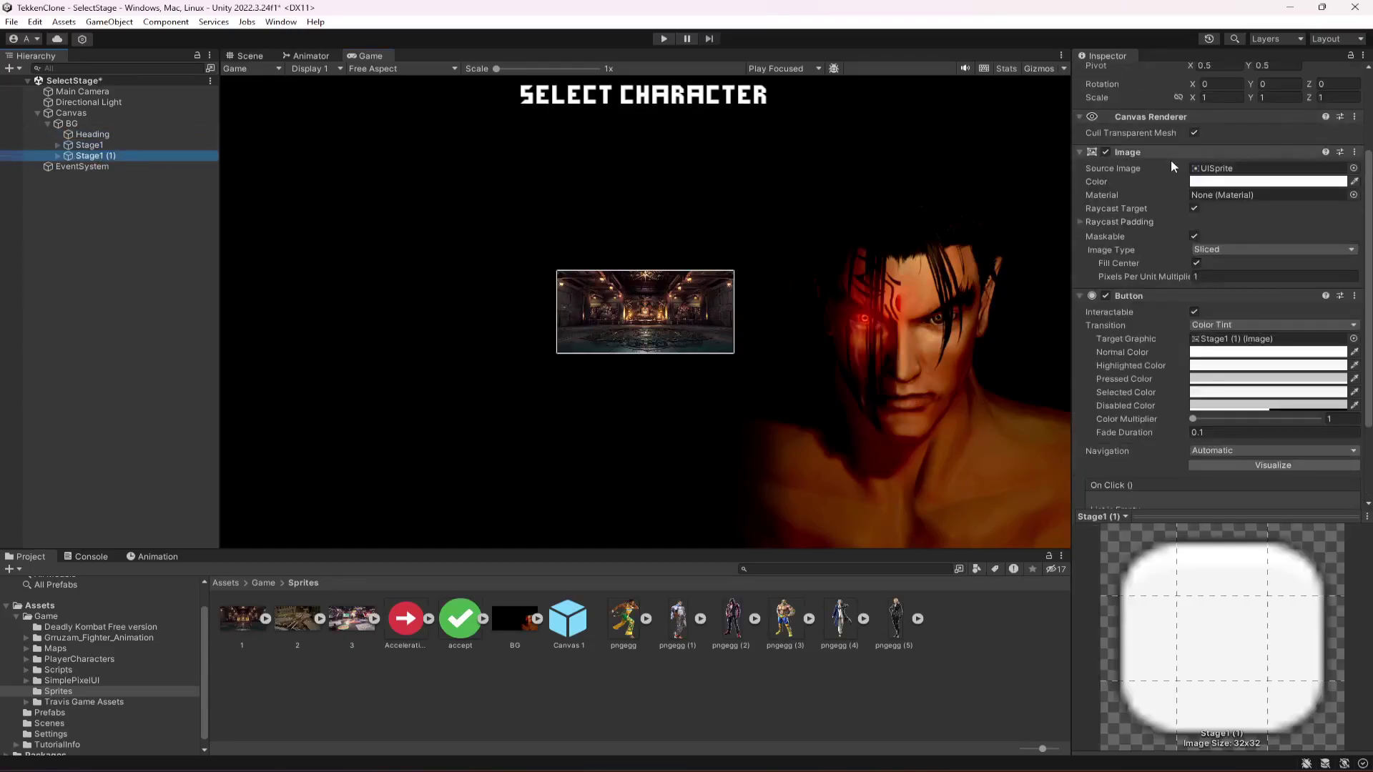
{"action": "scroll", "coordinate": [1170, 156], "scroll_direction": "up", "scroll_amount": 3}
{"action": "left_click", "coordinate": [1170, 76]}
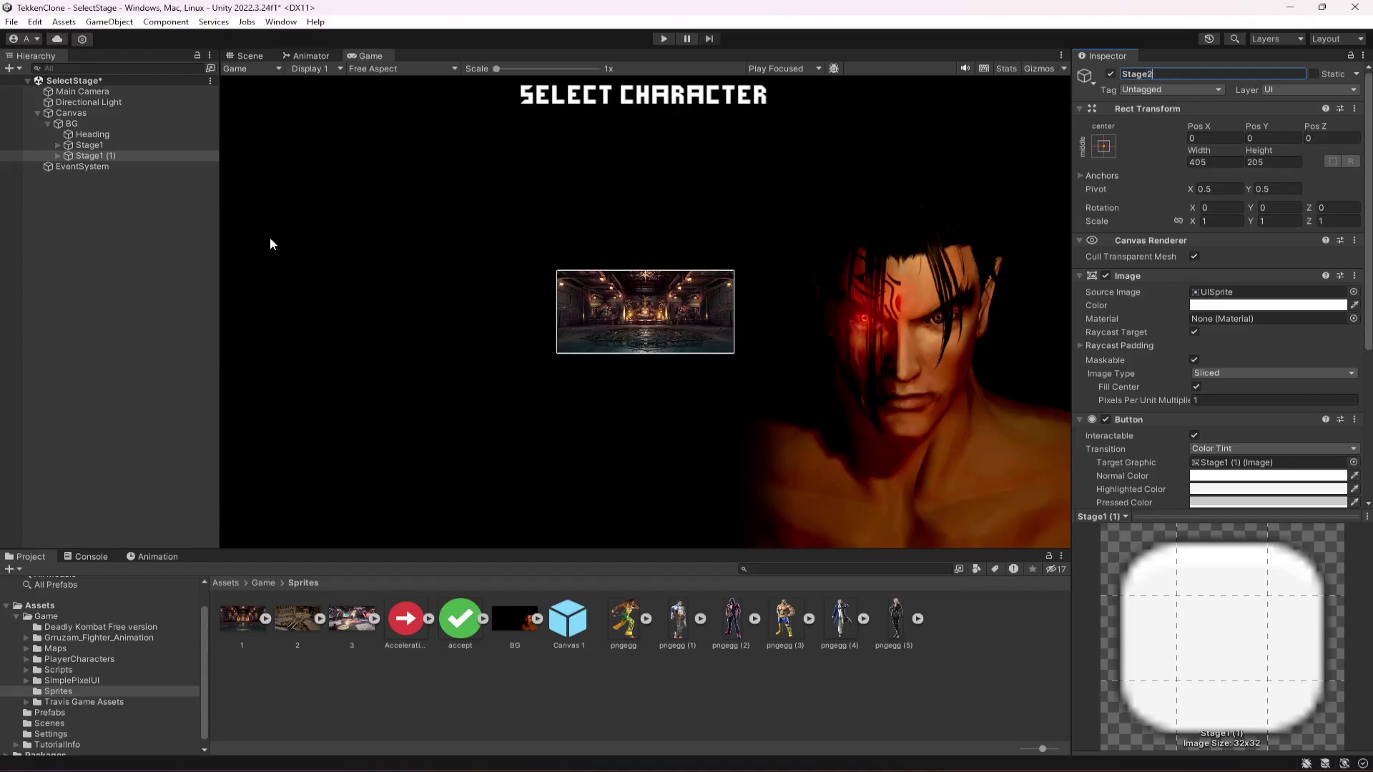
Duplicate the Stage2 button and rename the copy to Stage3.
{"action": "left_click", "coordinate": [104, 186]}
{"action": "key", "text": "ctrl+d"}
{"action": "left_click", "coordinate": [1187, 74]}
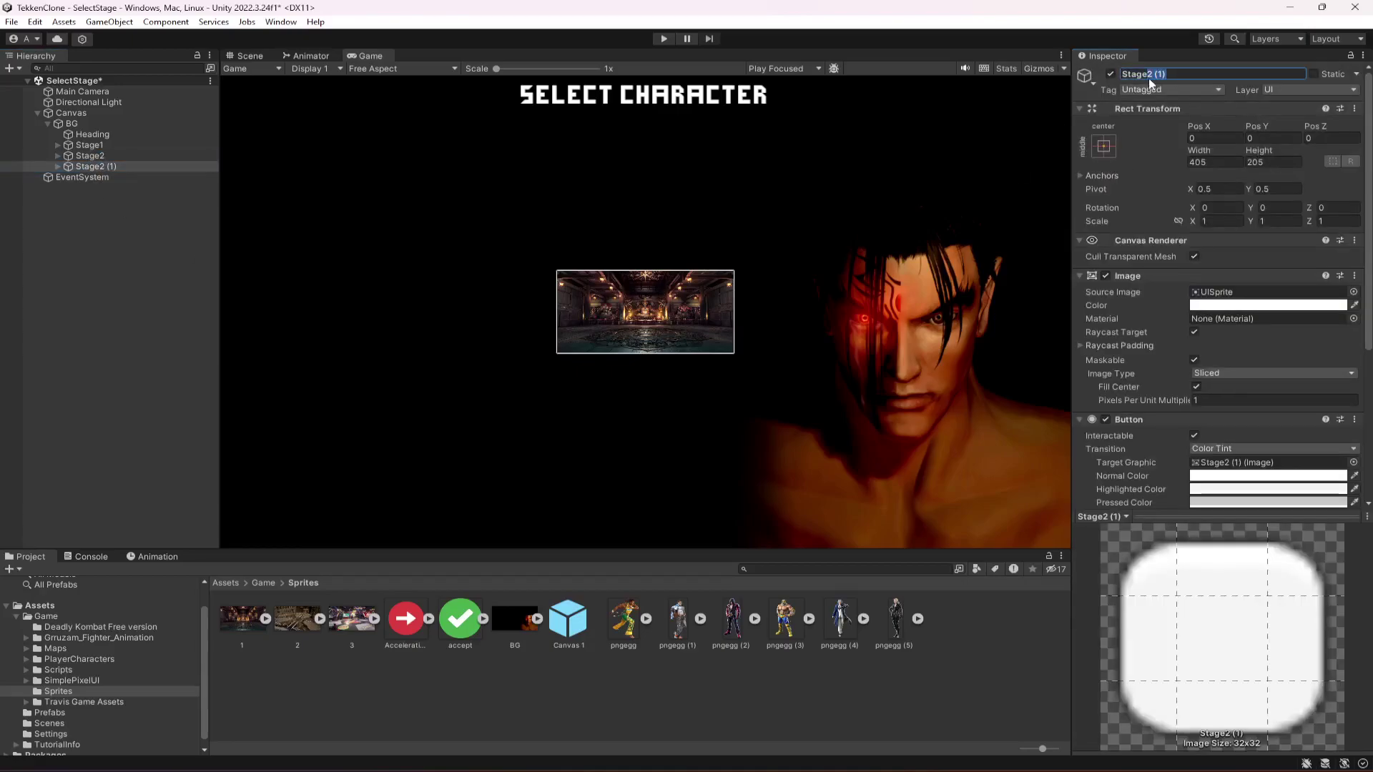
{"action": "key", "text": "Return"}
Assign sprite 3 to Stage2's child image and sprite 2 to Stage3's child image, saving the scene.
{"action": "left_click", "coordinate": [57, 156]}
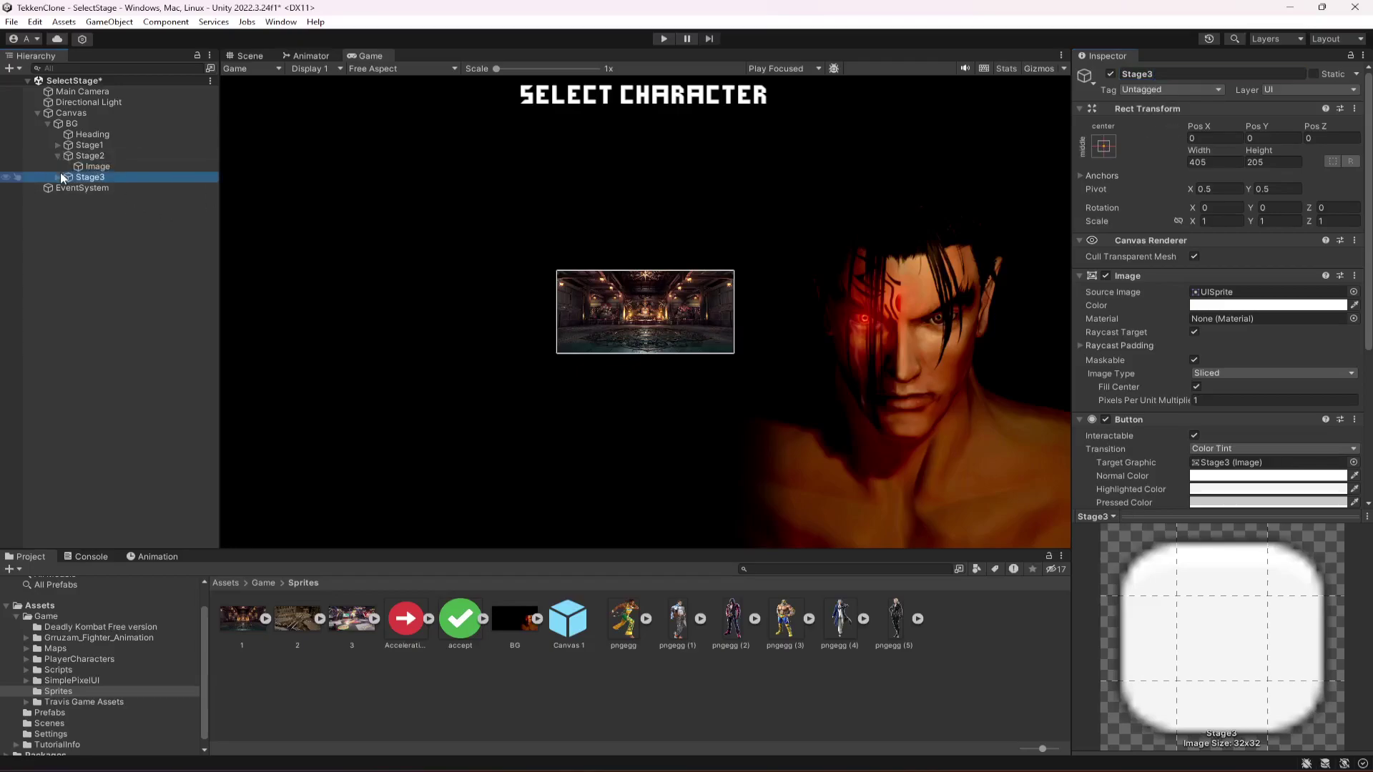
{"action": "key", "text": "Right"}
{"action": "left_click", "coordinate": [106, 168]}
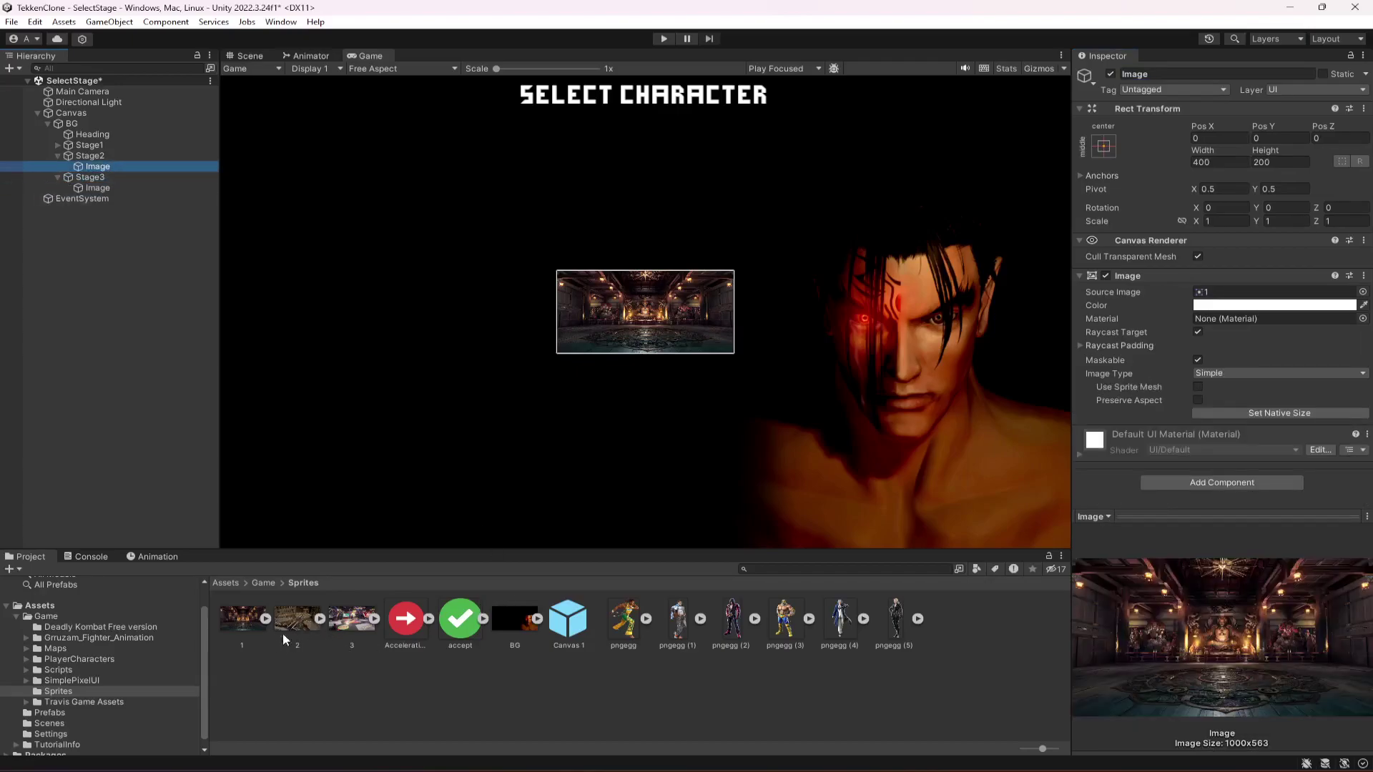
{"action": "left_click_drag", "start_coordinate": [351, 619], "coordinate": [1208, 299]}
{"action": "left_click", "coordinate": [98, 188]}
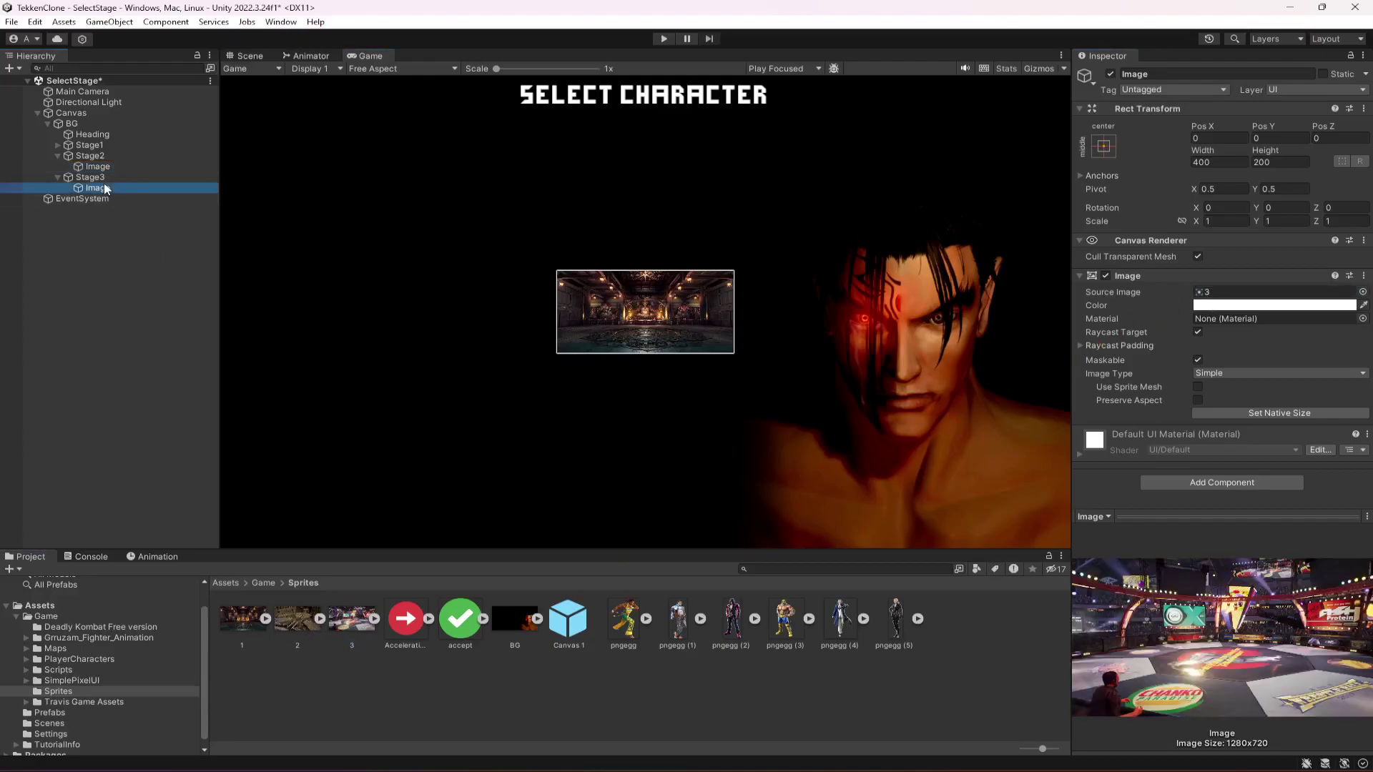
{"action": "left_click_drag", "start_coordinate": [298, 619], "coordinate": [1203, 293]}
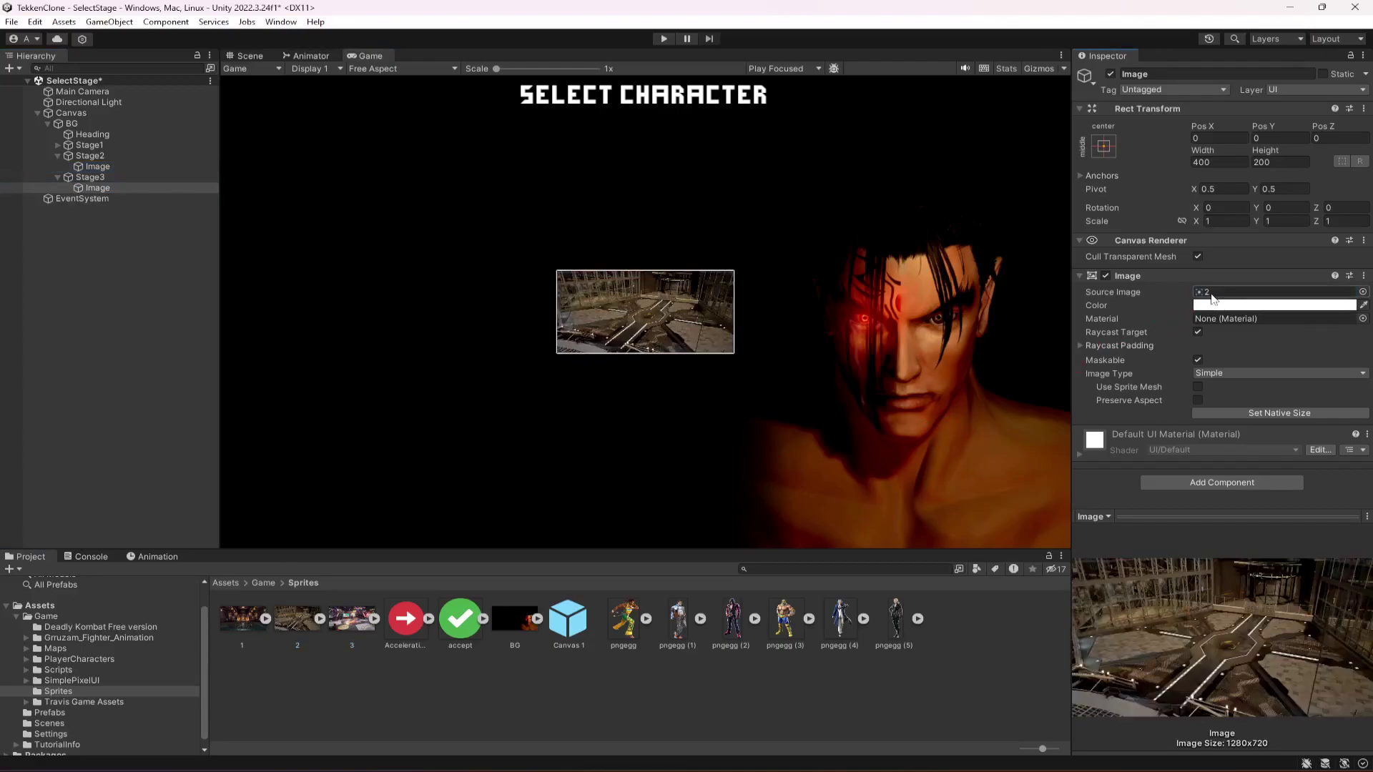
{"action": "key", "text": "ctrl+s"}
{"action": "left_click", "coordinate": [57, 177]}
{"action": "left_click", "coordinate": [57, 156]}
Anchor and position Stage1, Stage2 and Stage3 together at the middle left of the canvas in the Scene view.
{"action": "left_click", "coordinate": [244, 57]}
{"action": "left_click", "coordinate": [89, 145]}
{"action": "left_click", "coordinate": [90, 167], "text": "shift"}
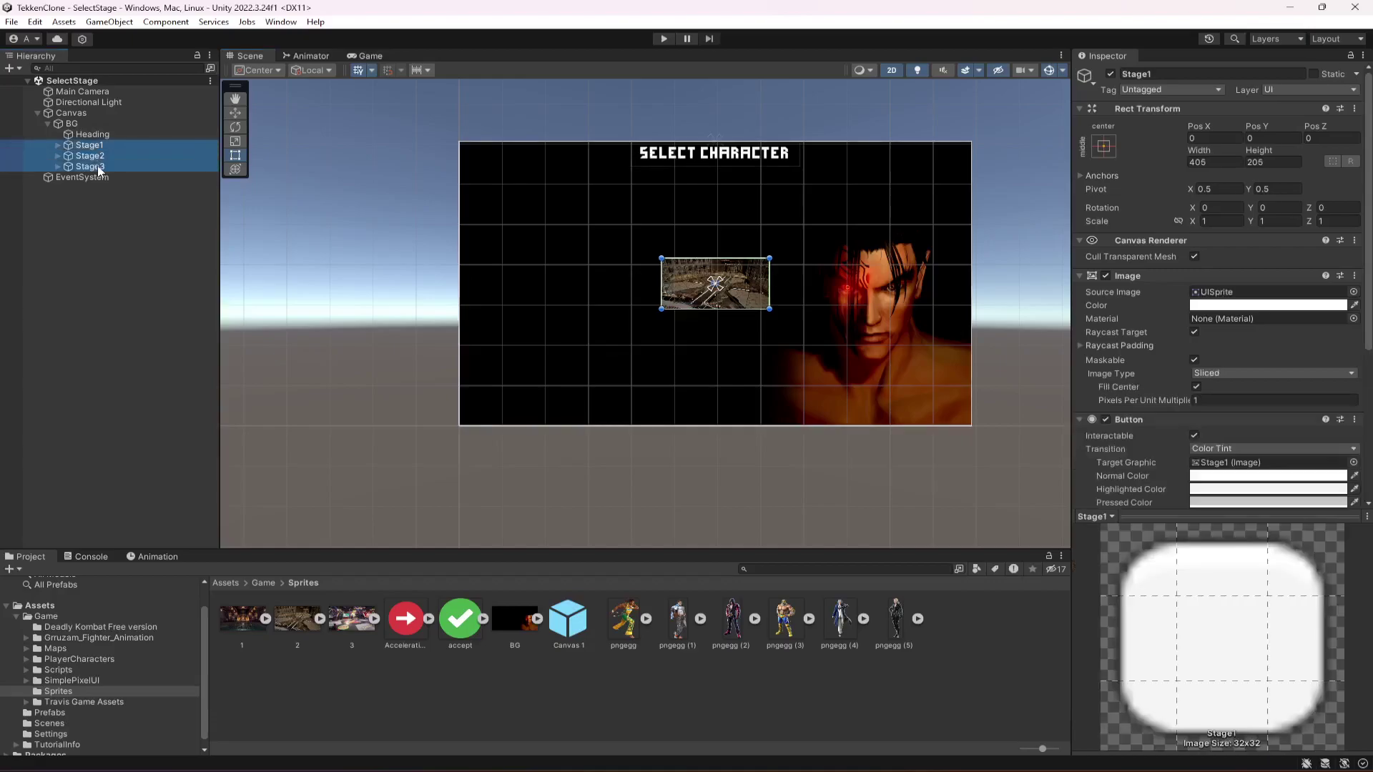
{"action": "left_click", "coordinate": [1105, 146]}
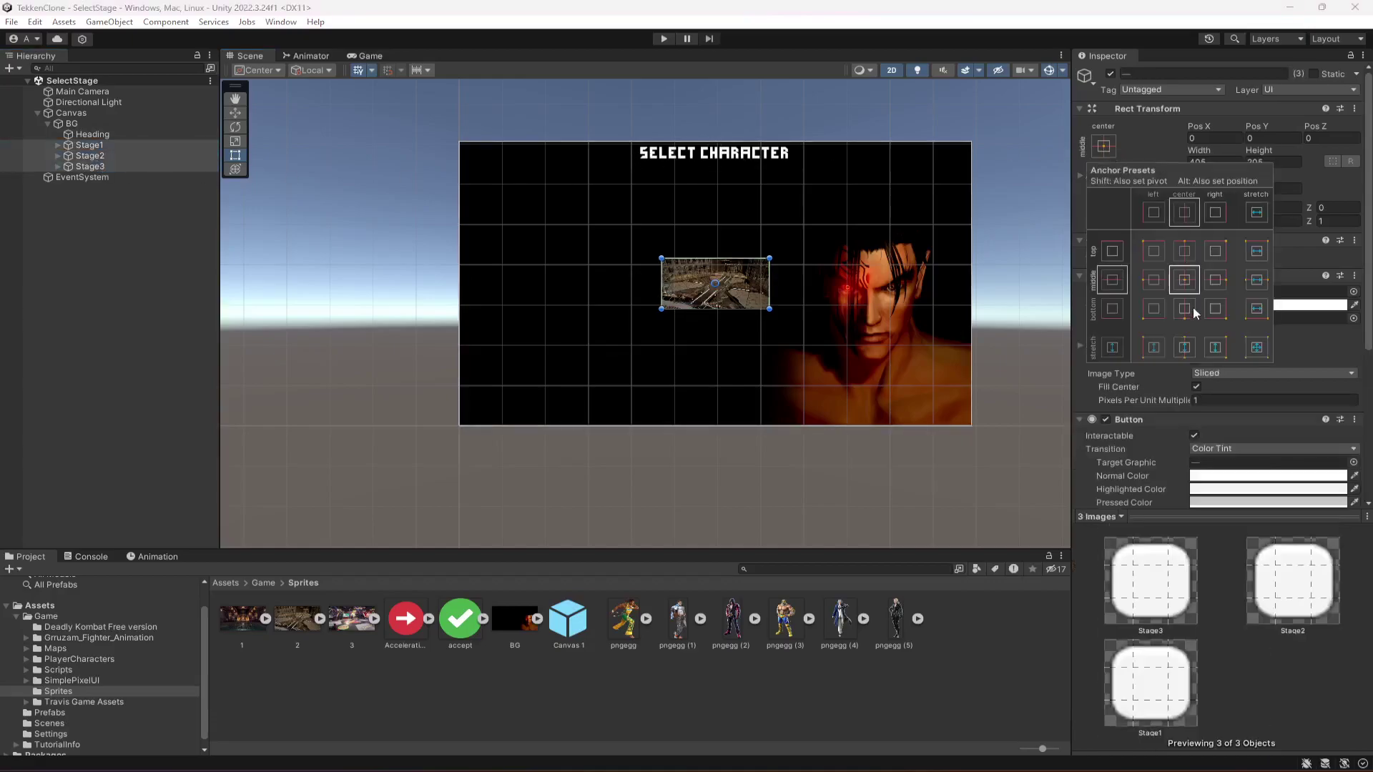
{"action": "left_click", "coordinate": [1154, 280], "text": "alt"}
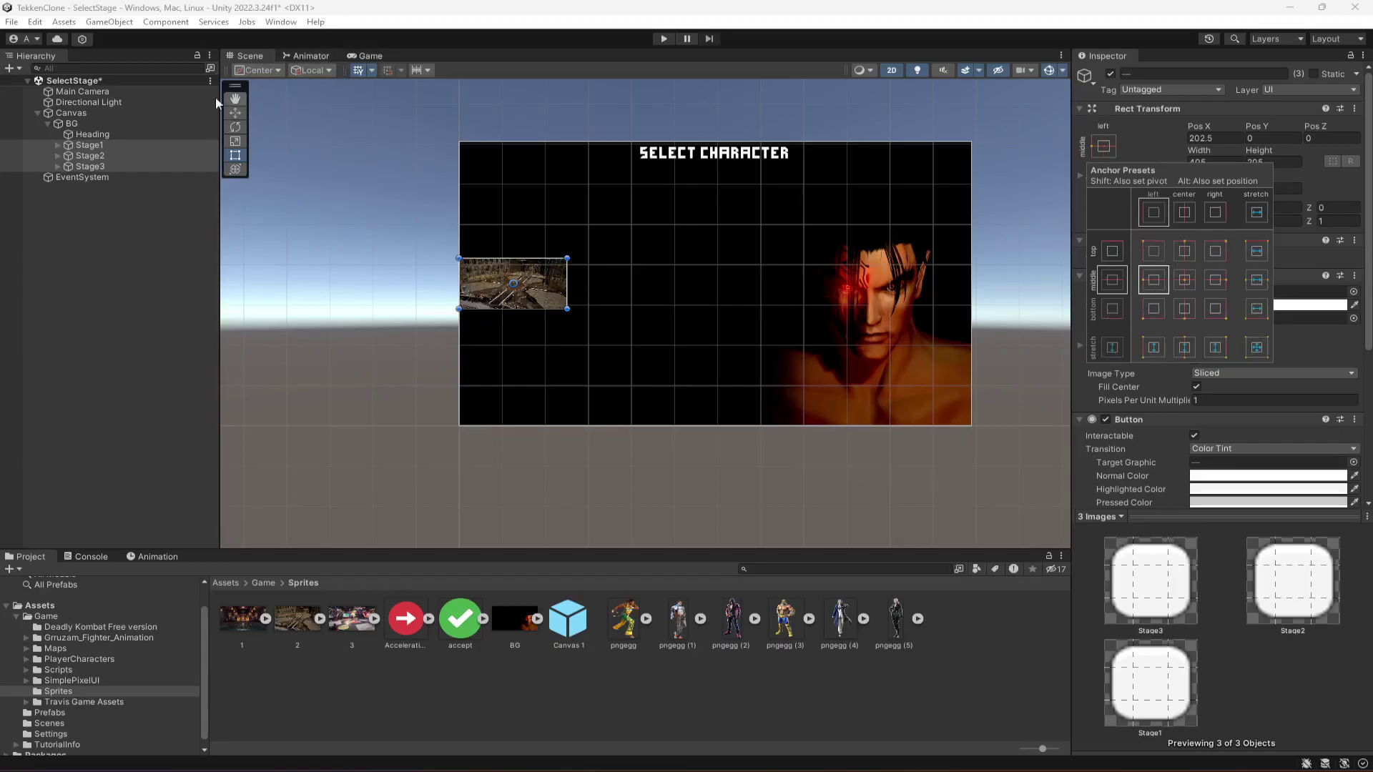
Move the three stage buttons together slightly right and up to about X 232, Y 129, and check them in the Game view.
{"action": "left_click", "coordinate": [93, 146]}
{"action": "left_click", "coordinate": [90, 166], "text": "shift"}
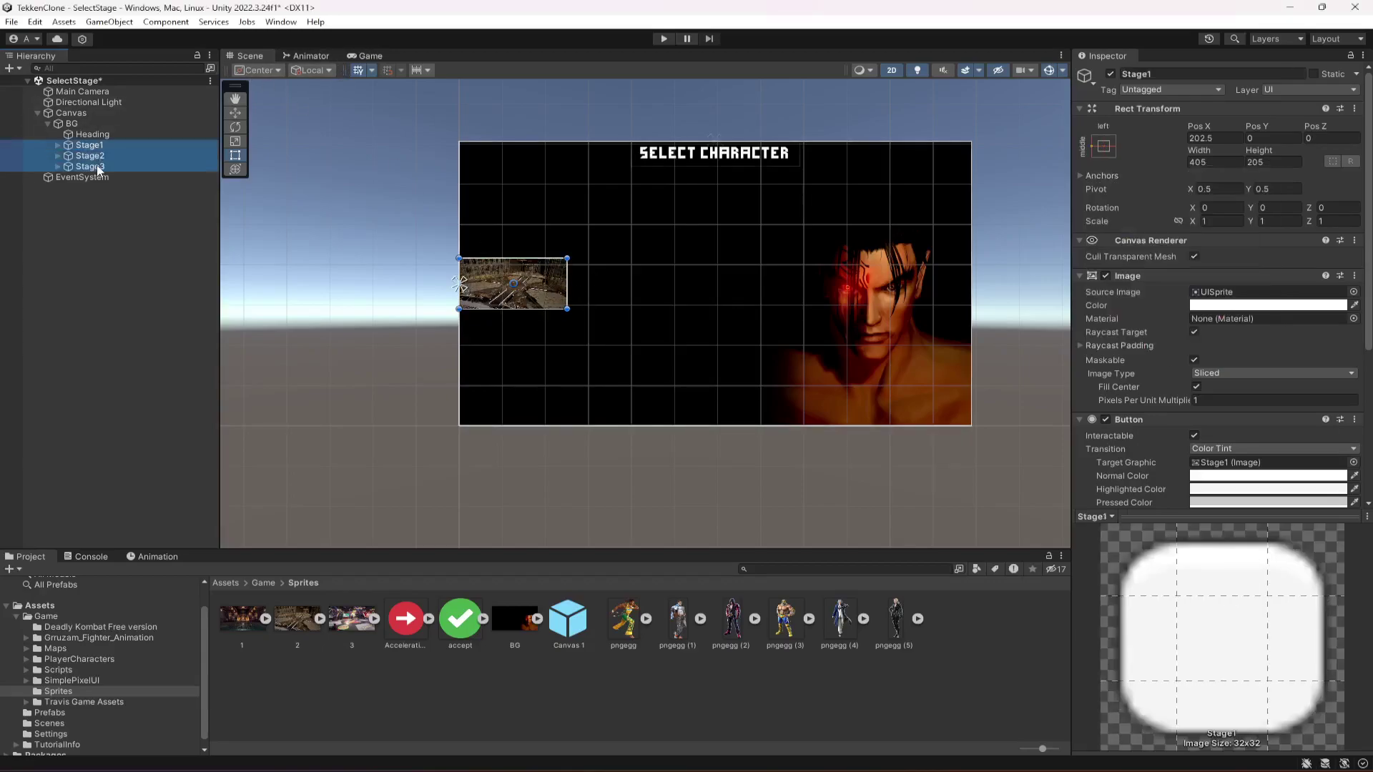
{"action": "left_click_drag", "start_coordinate": [574, 285], "coordinate": [582, 285]}
{"action": "left_click_drag", "start_coordinate": [521, 239], "coordinate": [538, 207]}
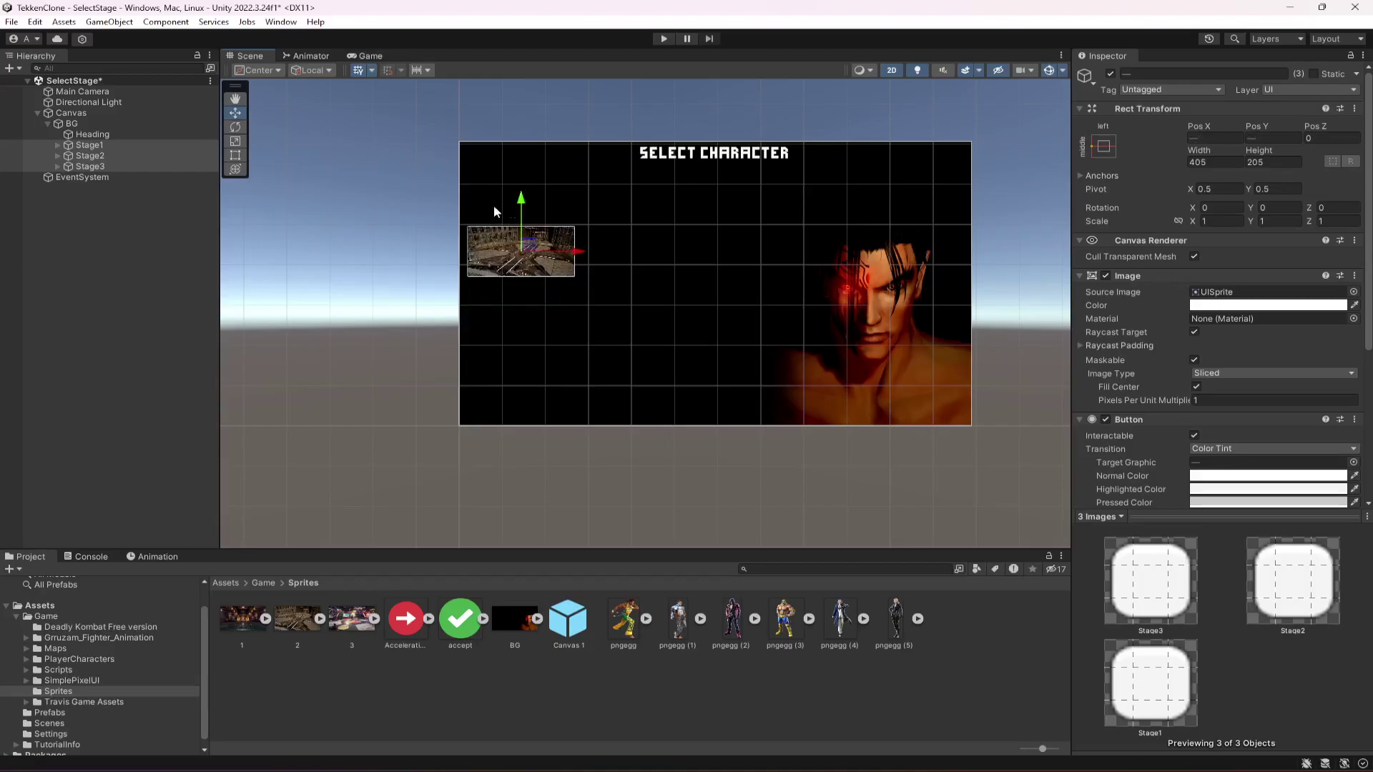
{"action": "left_click", "coordinate": [368, 56]}
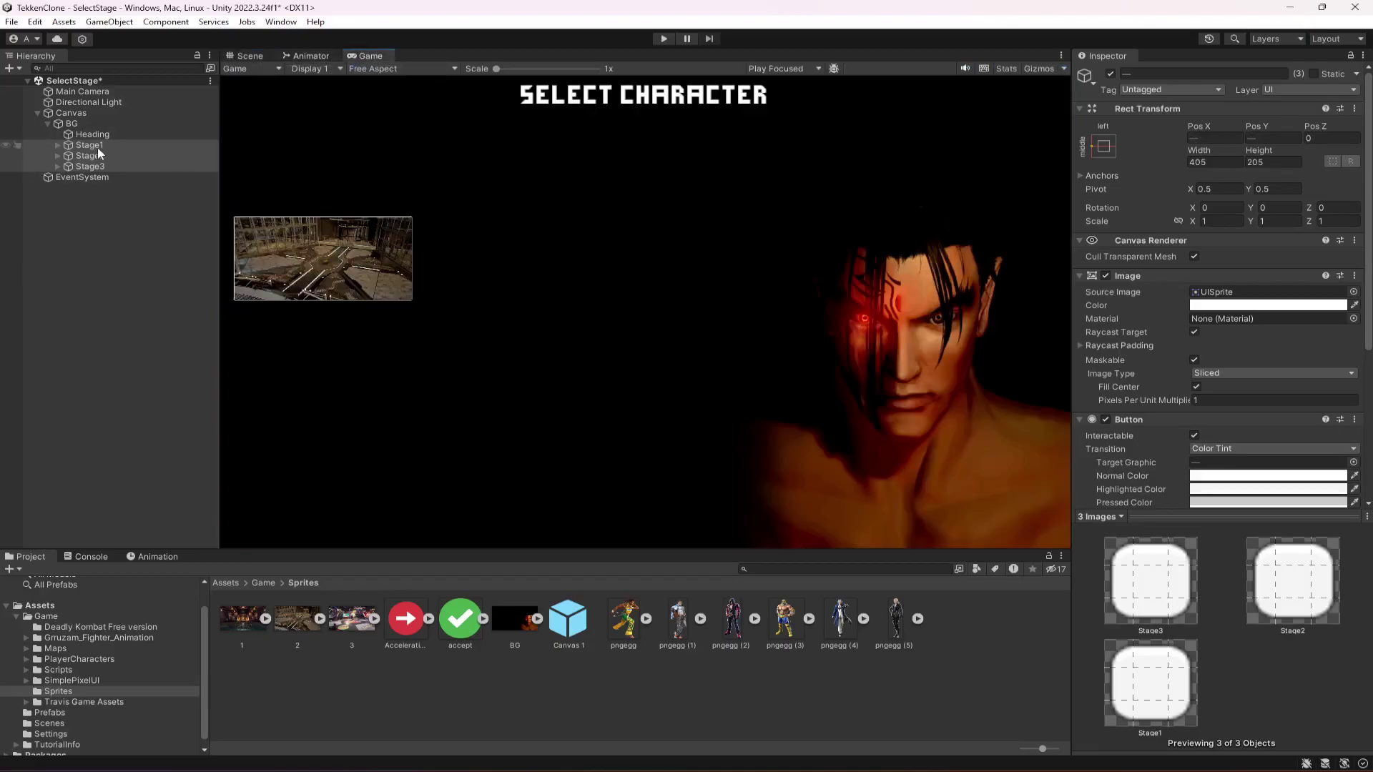
Move Stage2 horizontally in the Scene view to about X 672, placing it right beside the other stage buttons.
{"action": "left_click", "coordinate": [254, 56]}
{"action": "left_click", "coordinate": [121, 156]}
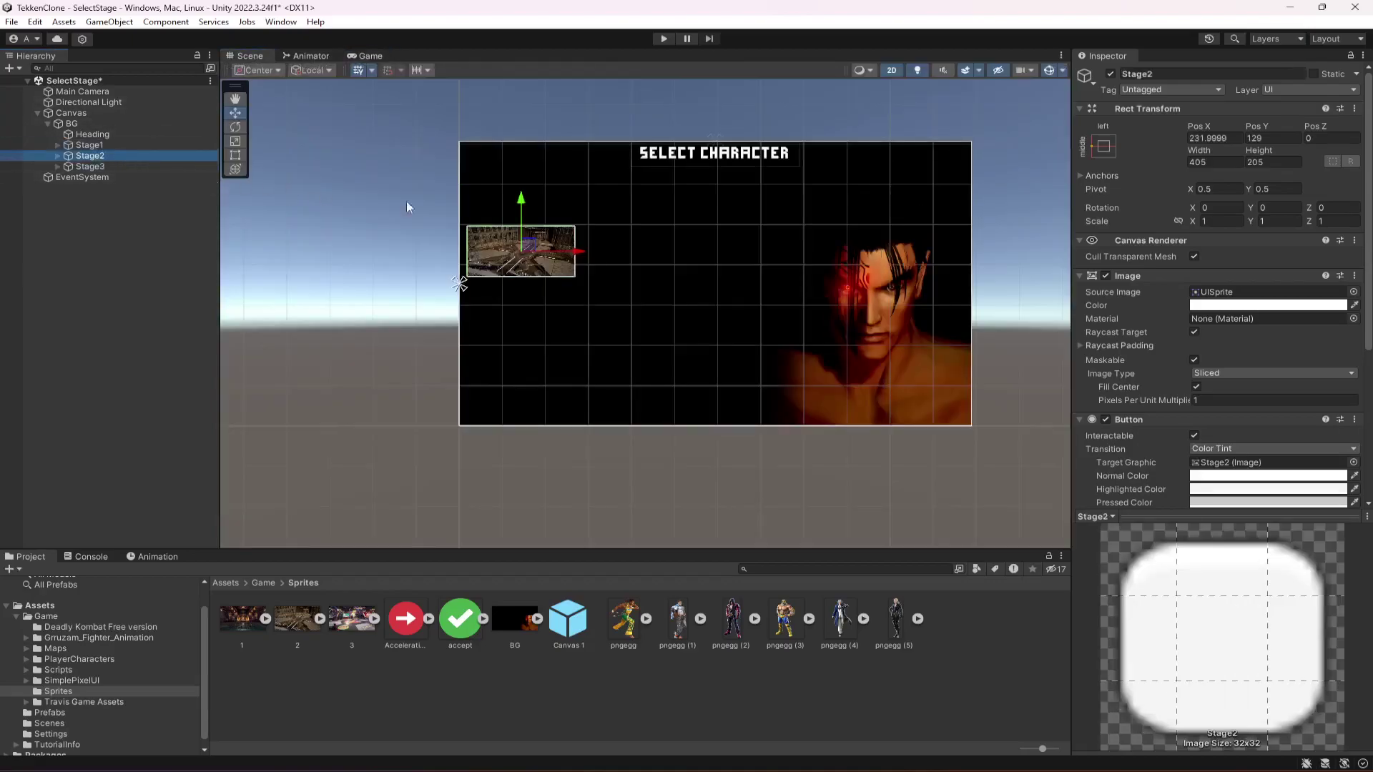
{"action": "left_click_drag", "start_coordinate": [580, 259], "coordinate": [698, 255]}
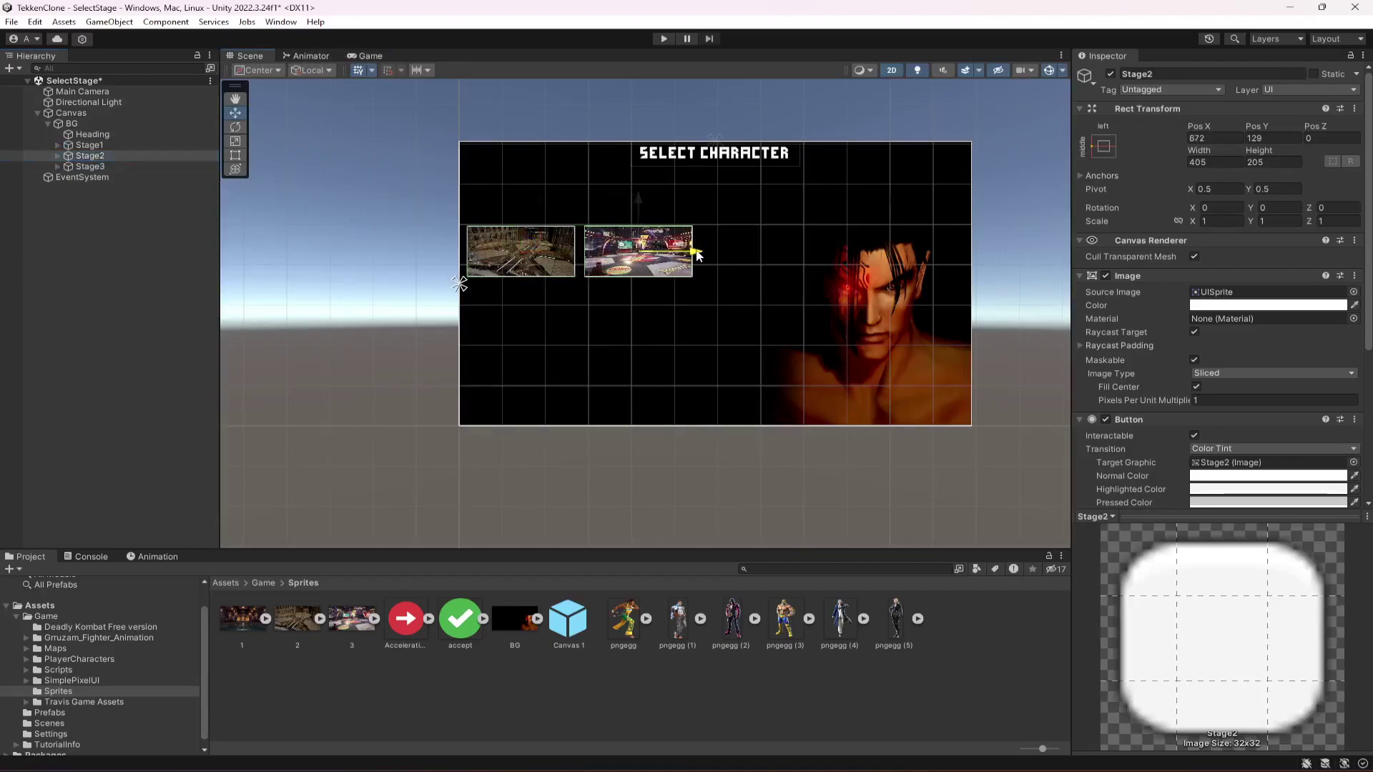
Move Stage3 below and between the other two stage buttons, to about X 460, Y -107, and check the layout in the maximized Game view.
{"action": "left_click", "coordinate": [134, 167]}
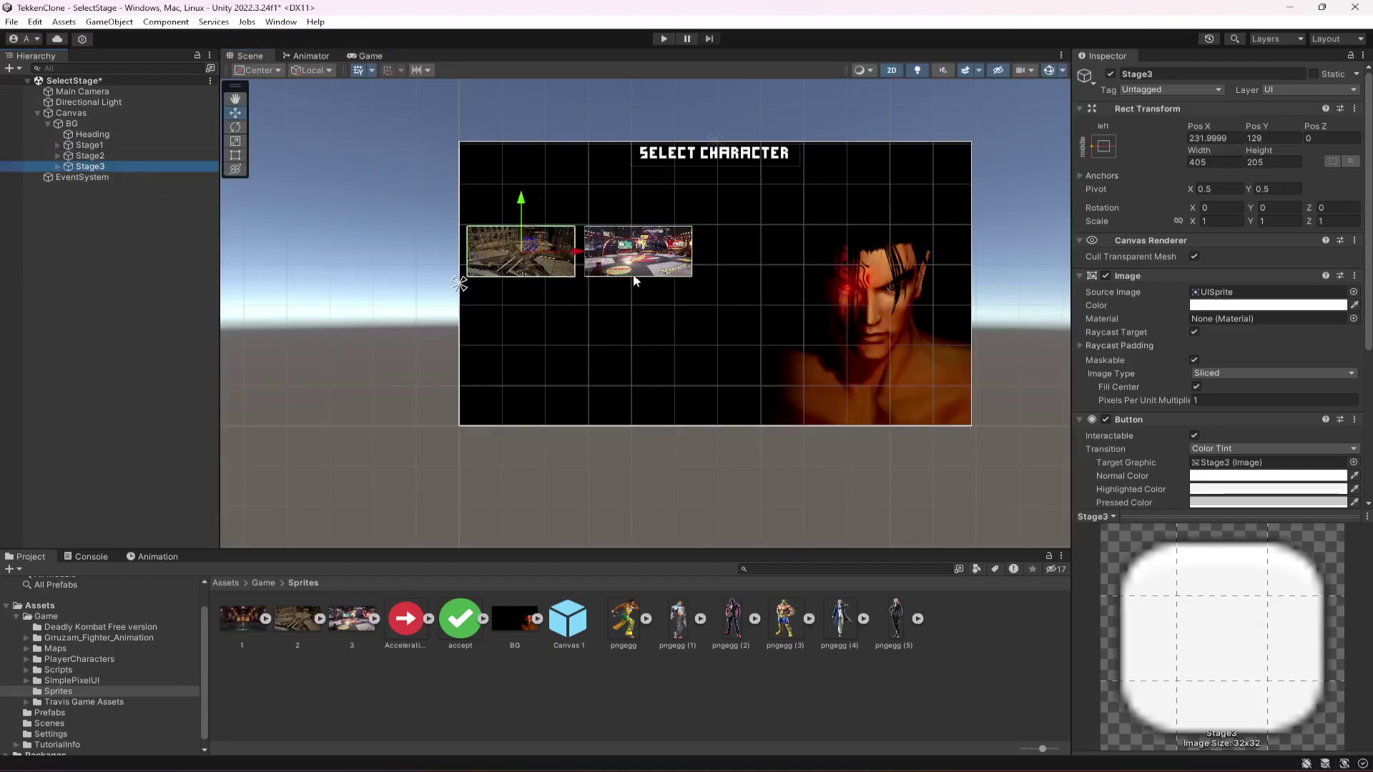
{"action": "left_click_drag", "start_coordinate": [581, 253], "coordinate": [645, 255]}
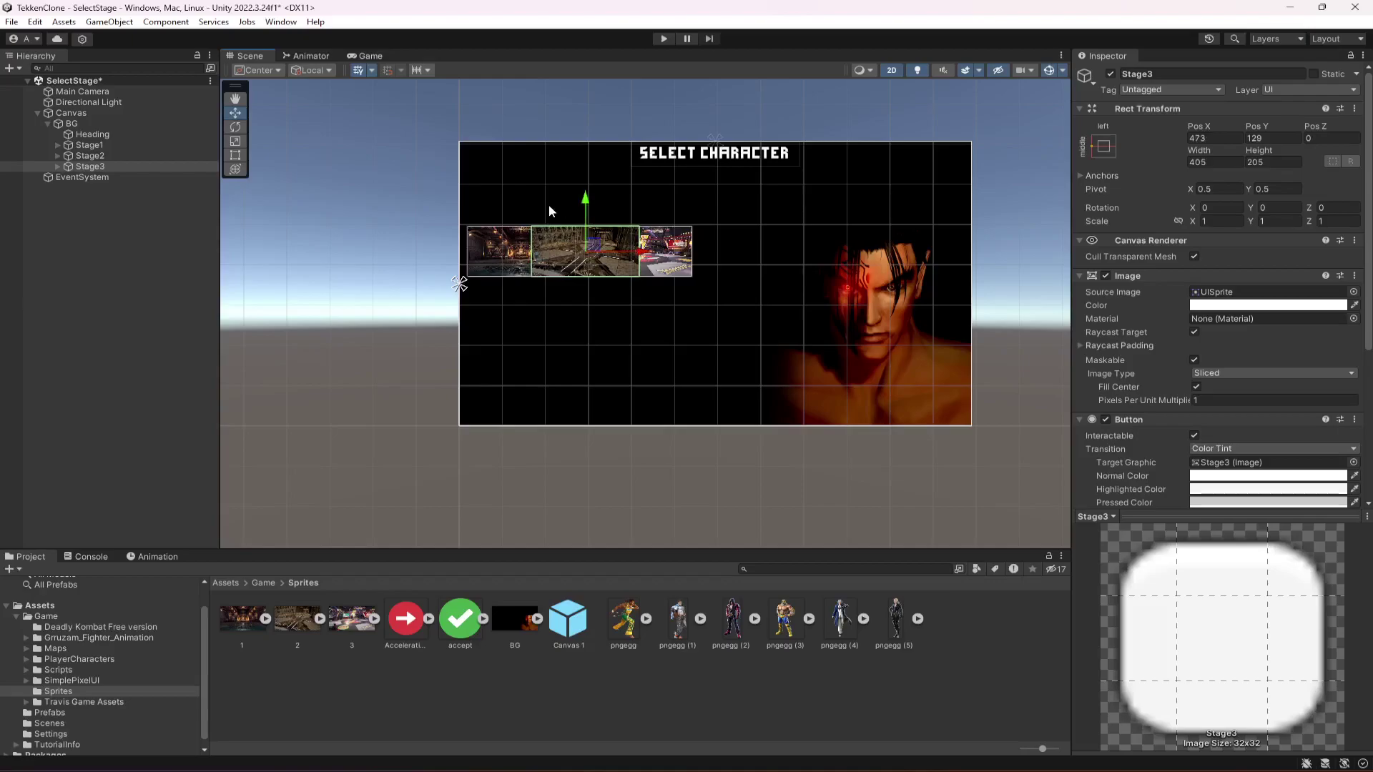
{"action": "left_click_drag", "start_coordinate": [582, 208], "coordinate": [587, 262]}
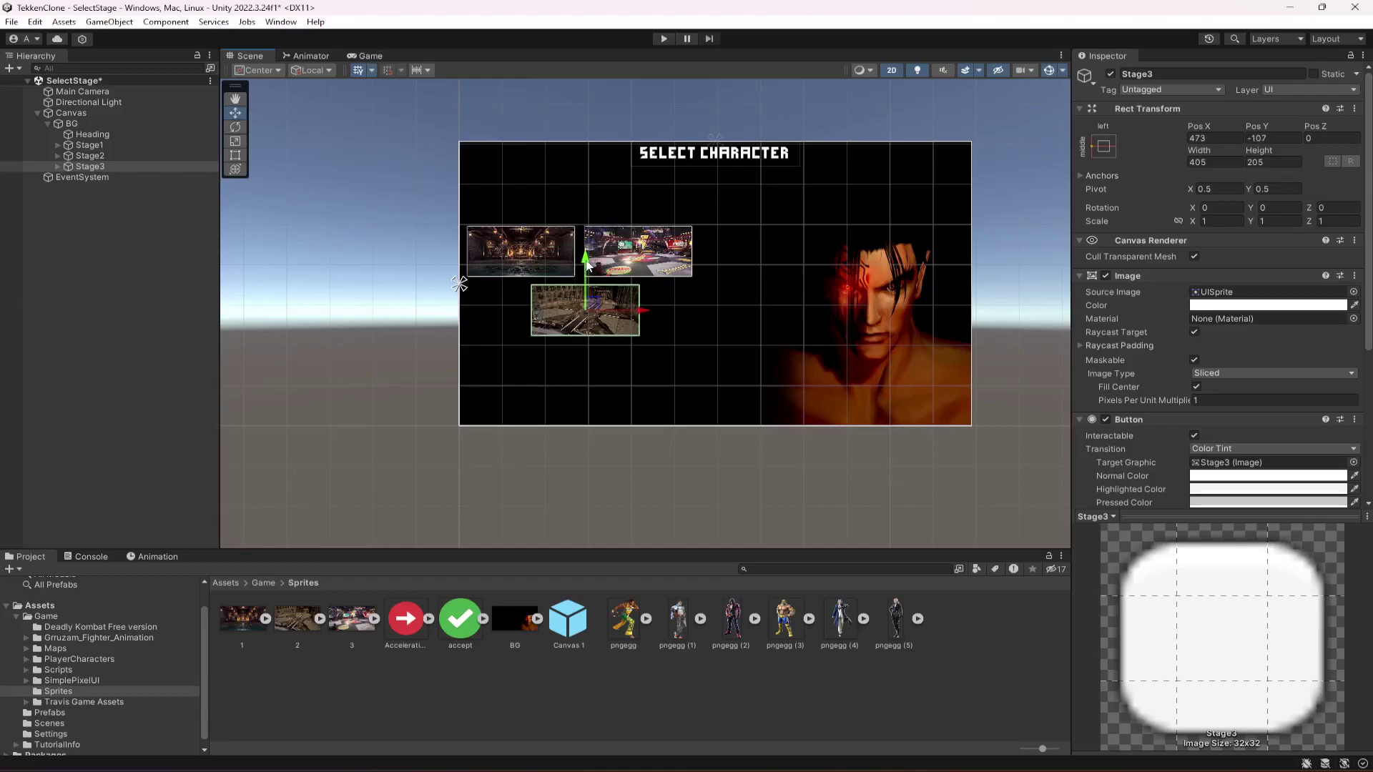
{"action": "left_click_drag", "start_coordinate": [644, 311], "coordinate": [638, 311]}
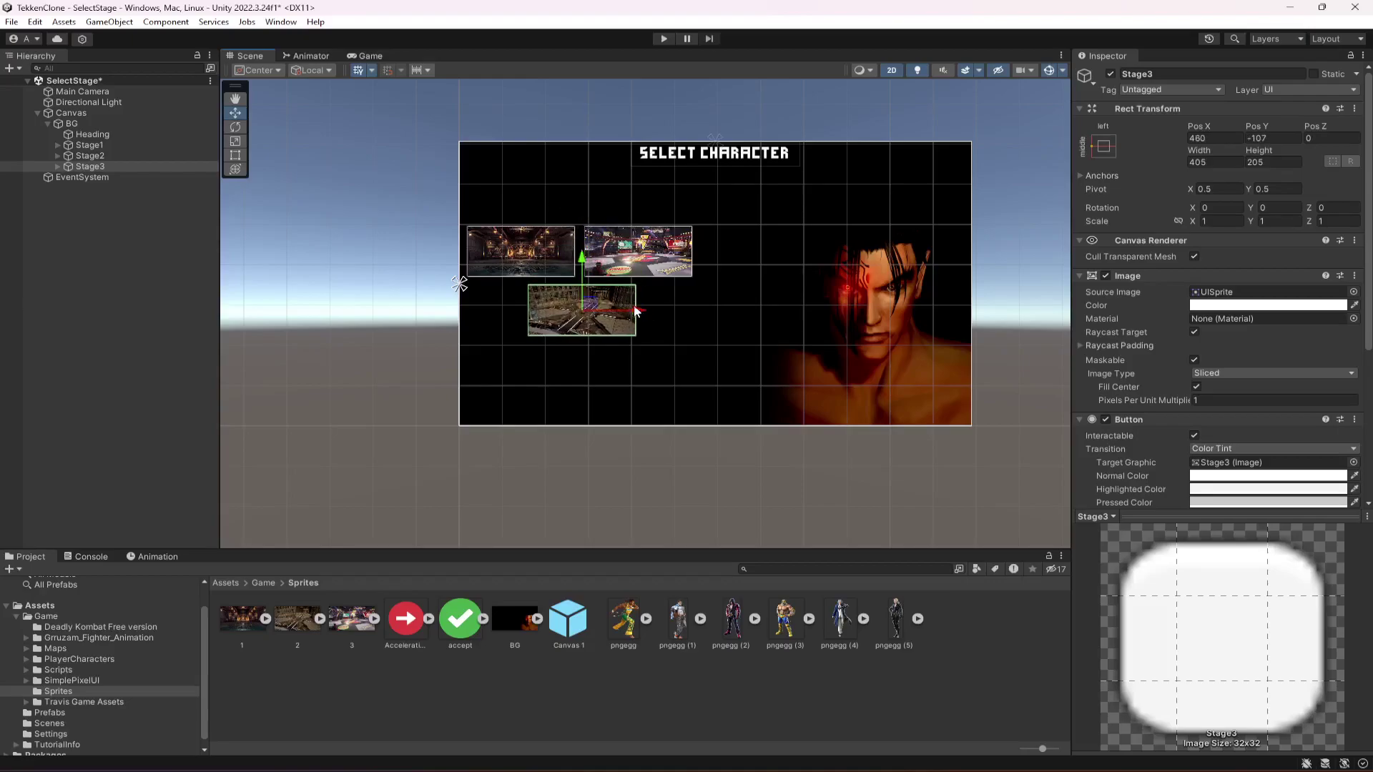
{"action": "left_click", "coordinate": [372, 57]}
{"action": "key", "text": "shift+space"}
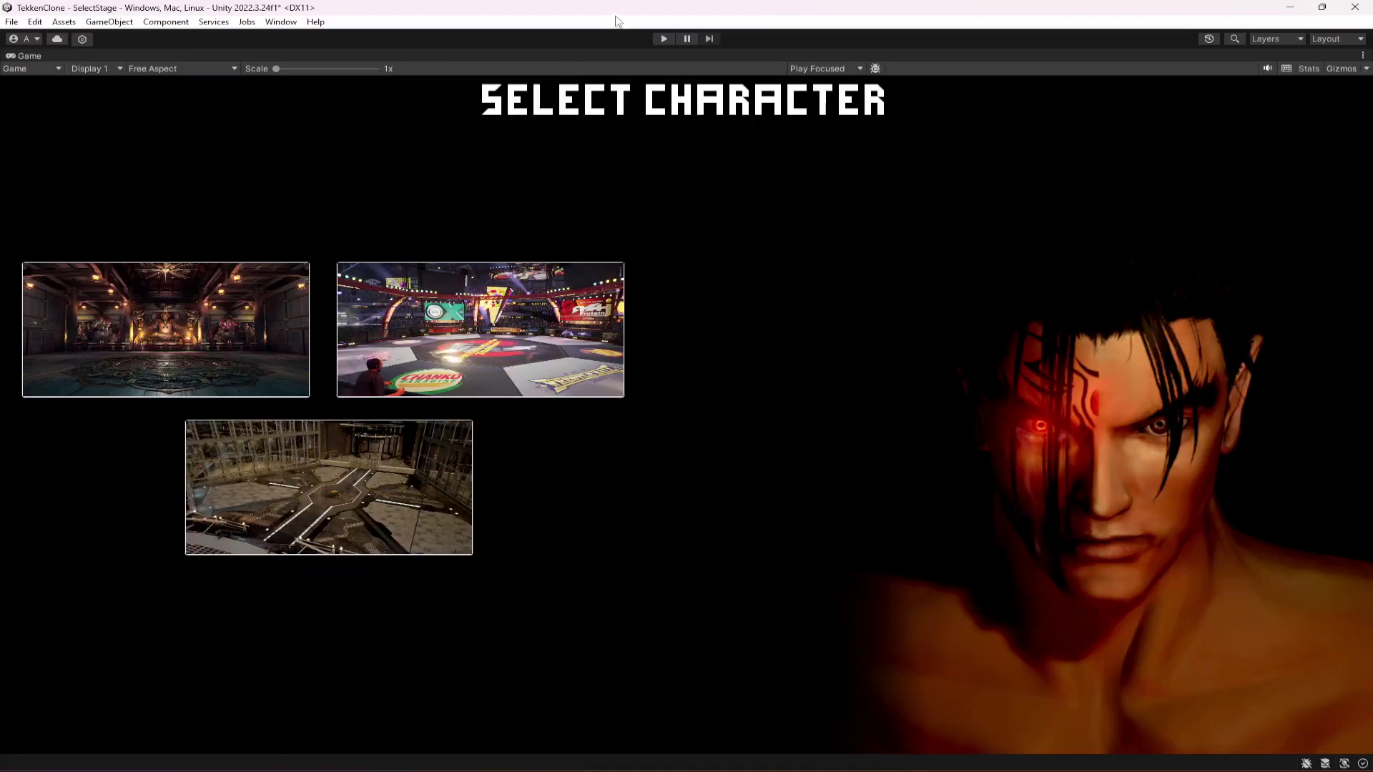
{"action": "key", "text": "shift+space"}
Nudge Stage3 slightly left to about X 455, save the scene, and check its placement in the maximized Game view.
{"action": "left_click", "coordinate": [251, 56]}
{"action": "left_click", "coordinate": [134, 167]}
{"action": "left_click", "coordinate": [235, 113]}
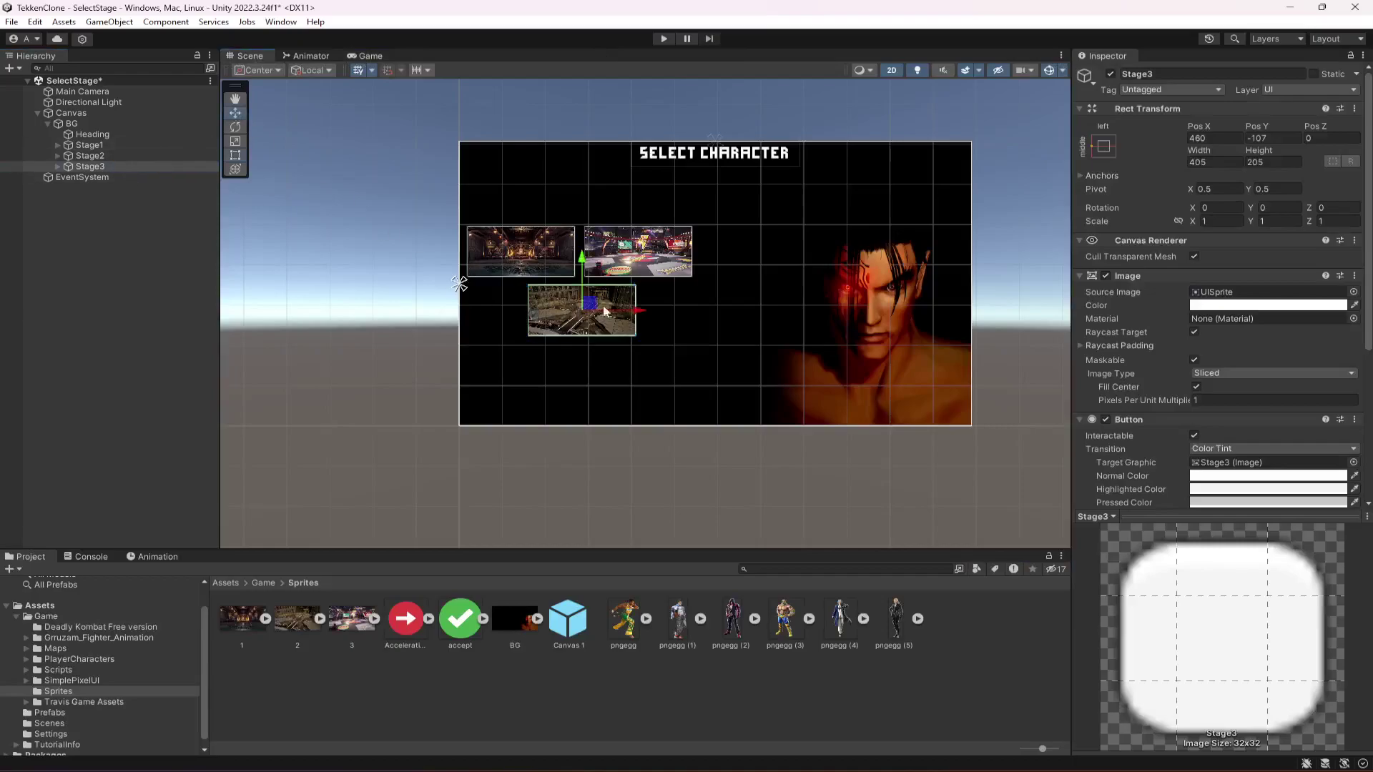
{"action": "left_click_drag", "start_coordinate": [620, 315], "coordinate": [616, 314]}
{"action": "key", "text": "ctrl+s"}
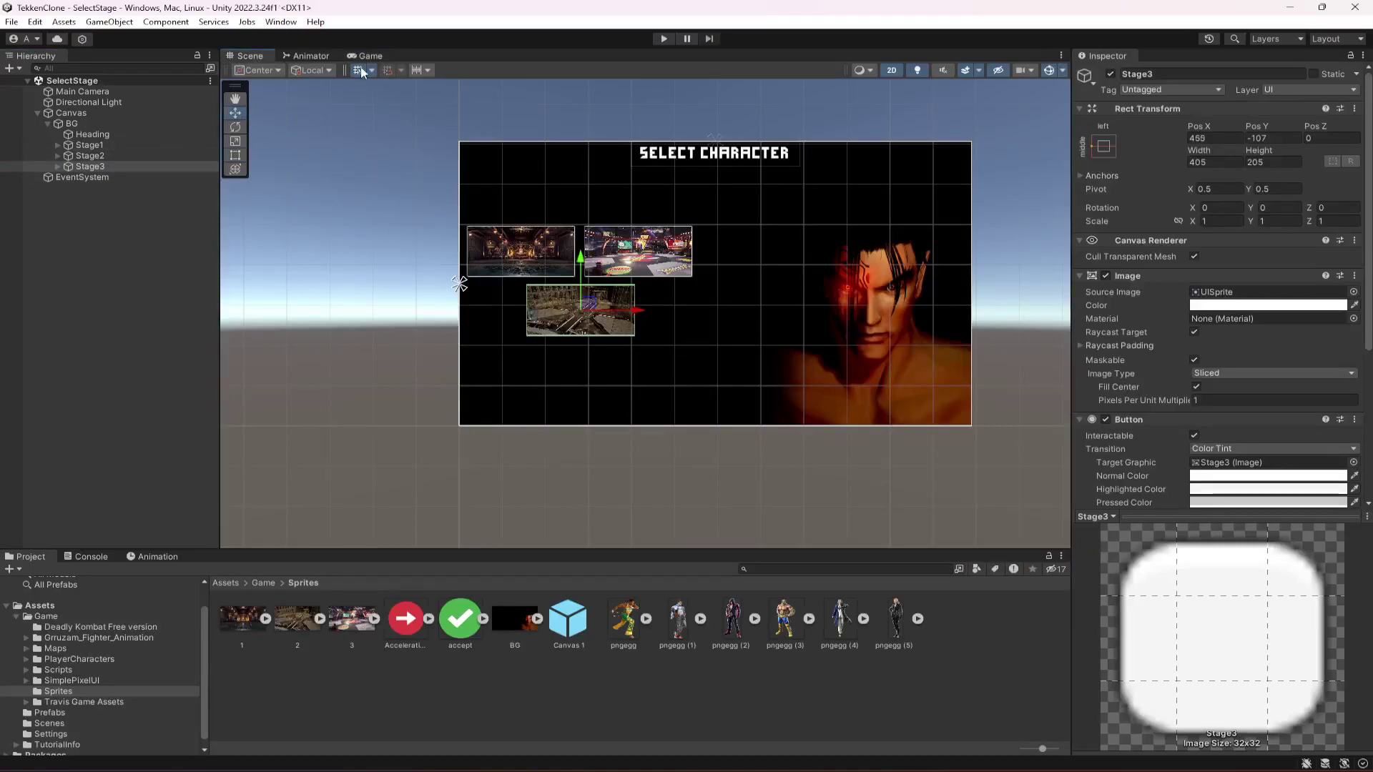
{"action": "left_click", "coordinate": [366, 56]}
{"action": "key", "text": "shift+space"}
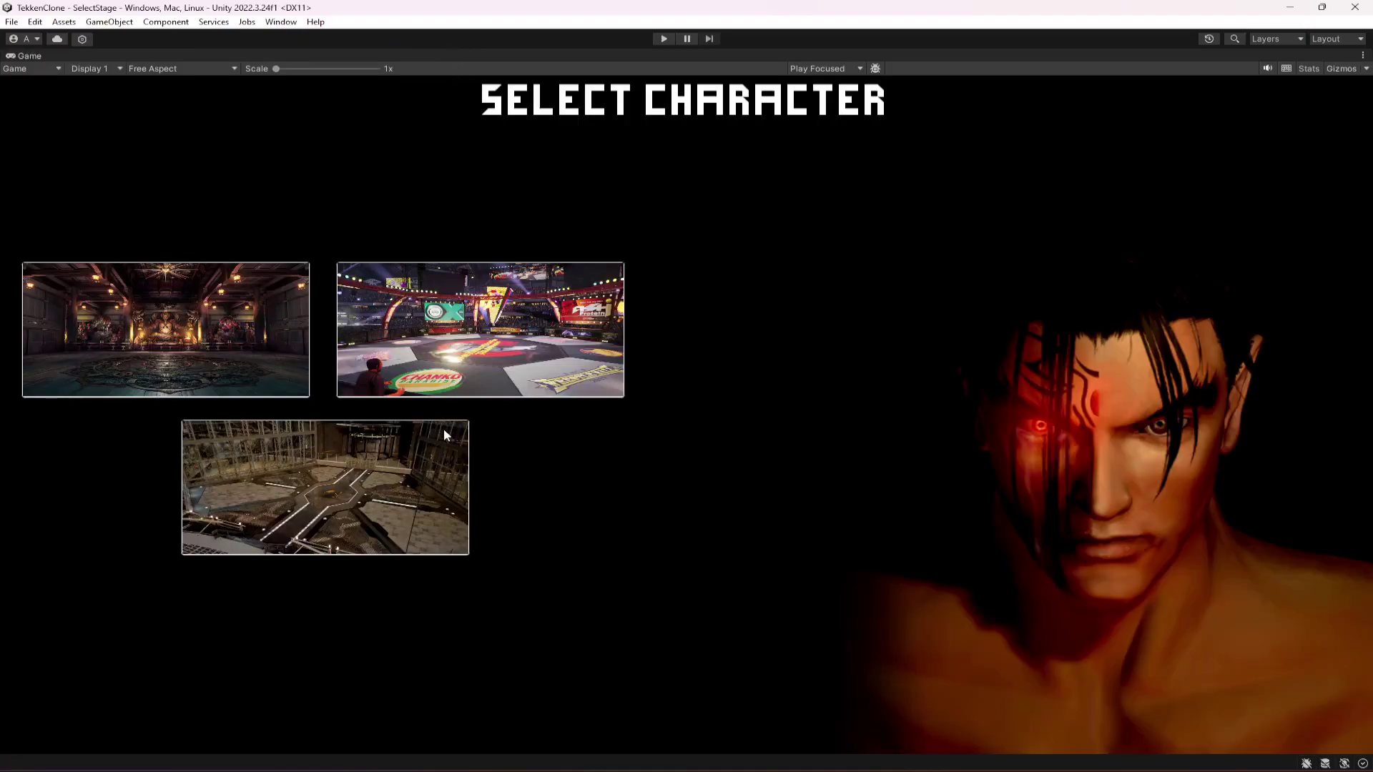
{"action": "key", "text": "shift+space"}
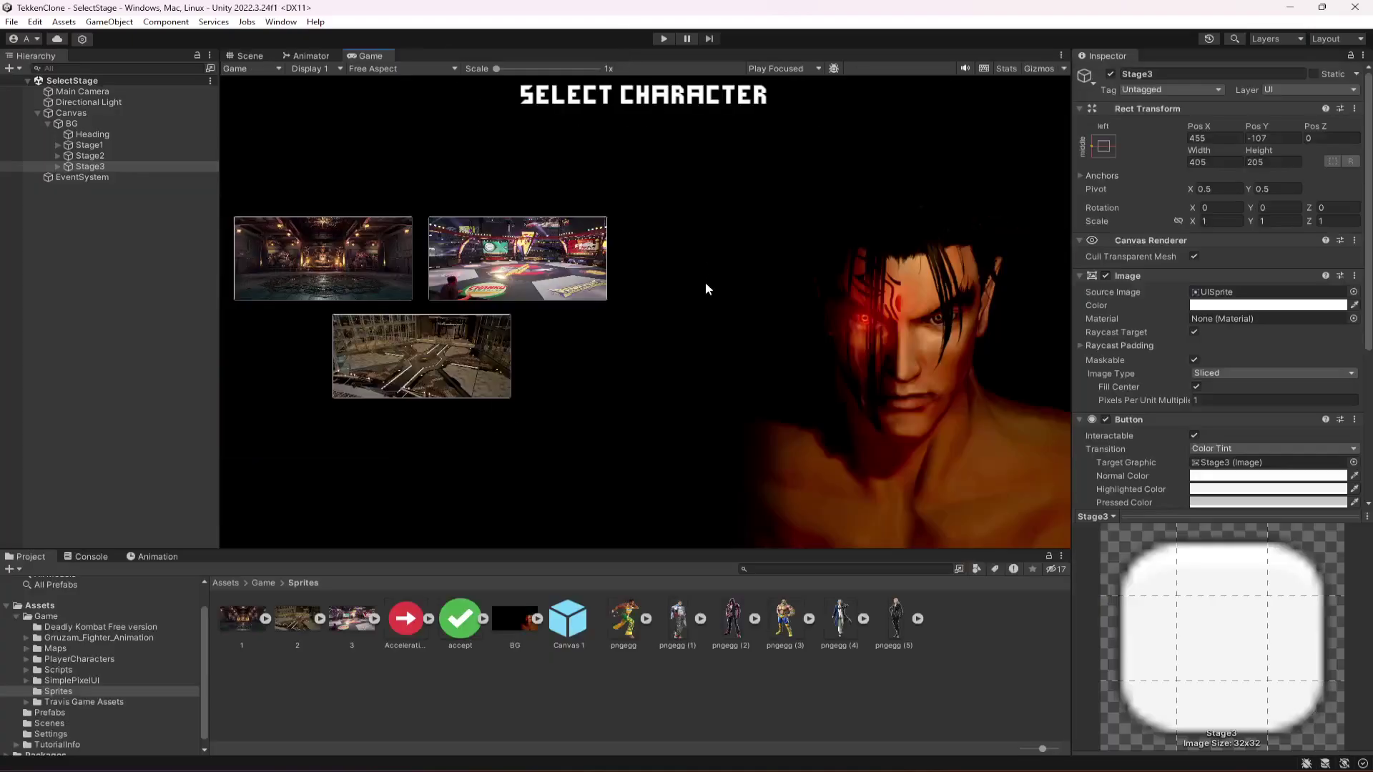
Change the Heading text to "Select Stage" and save the scene.
{"action": "left_click", "coordinate": [86, 125]}
{"action": "left_click", "coordinate": [94, 135]}
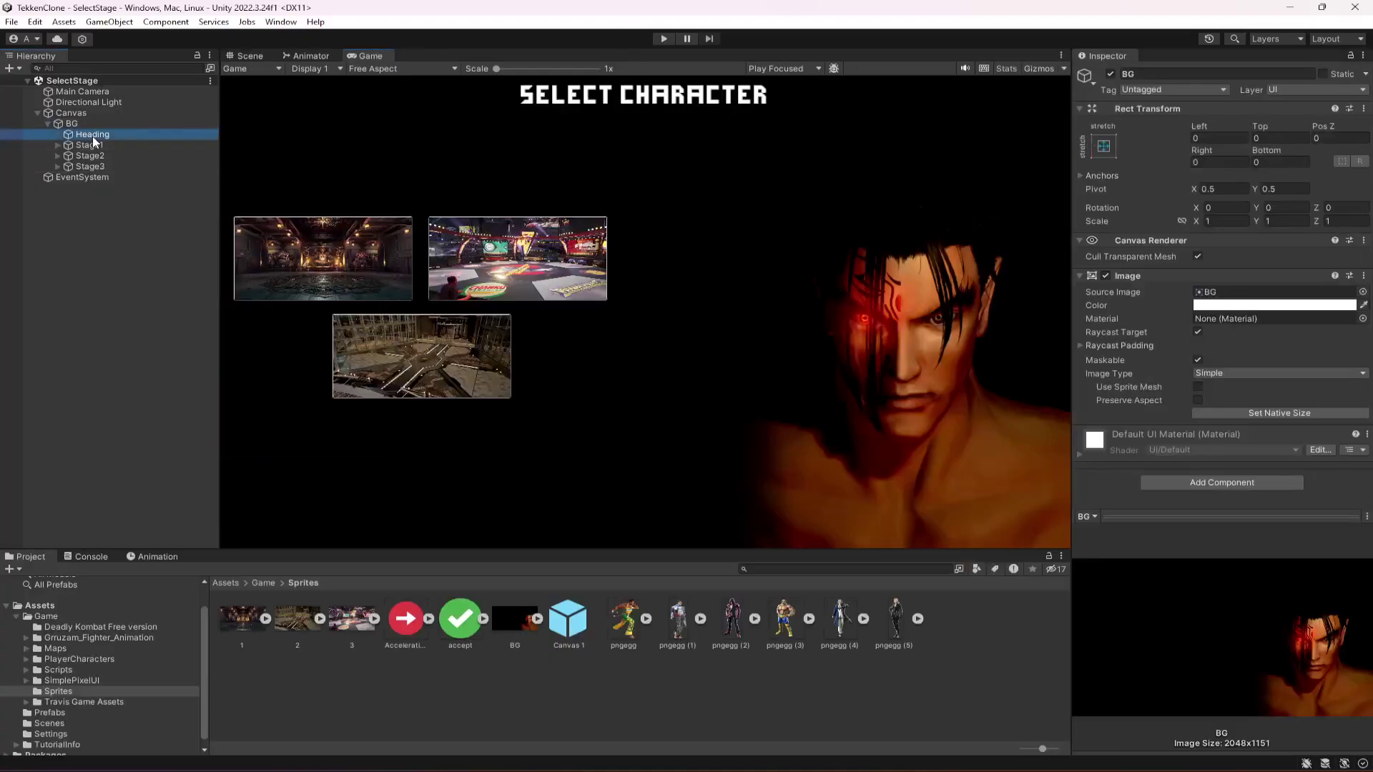
{"action": "left_click", "coordinate": [1200, 307]}
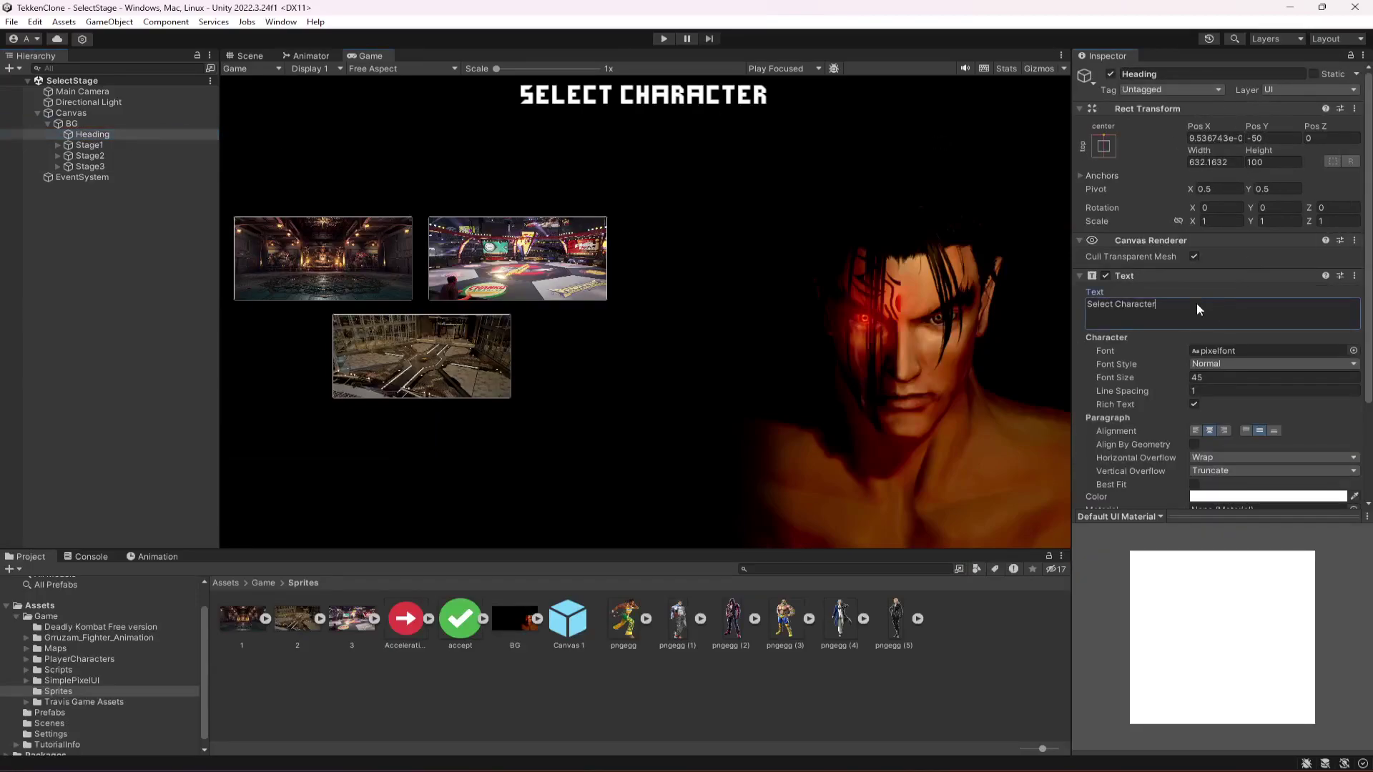
{"action": "double_click", "coordinate": [1139, 306]}
{"action": "type", "text": "Stage"}
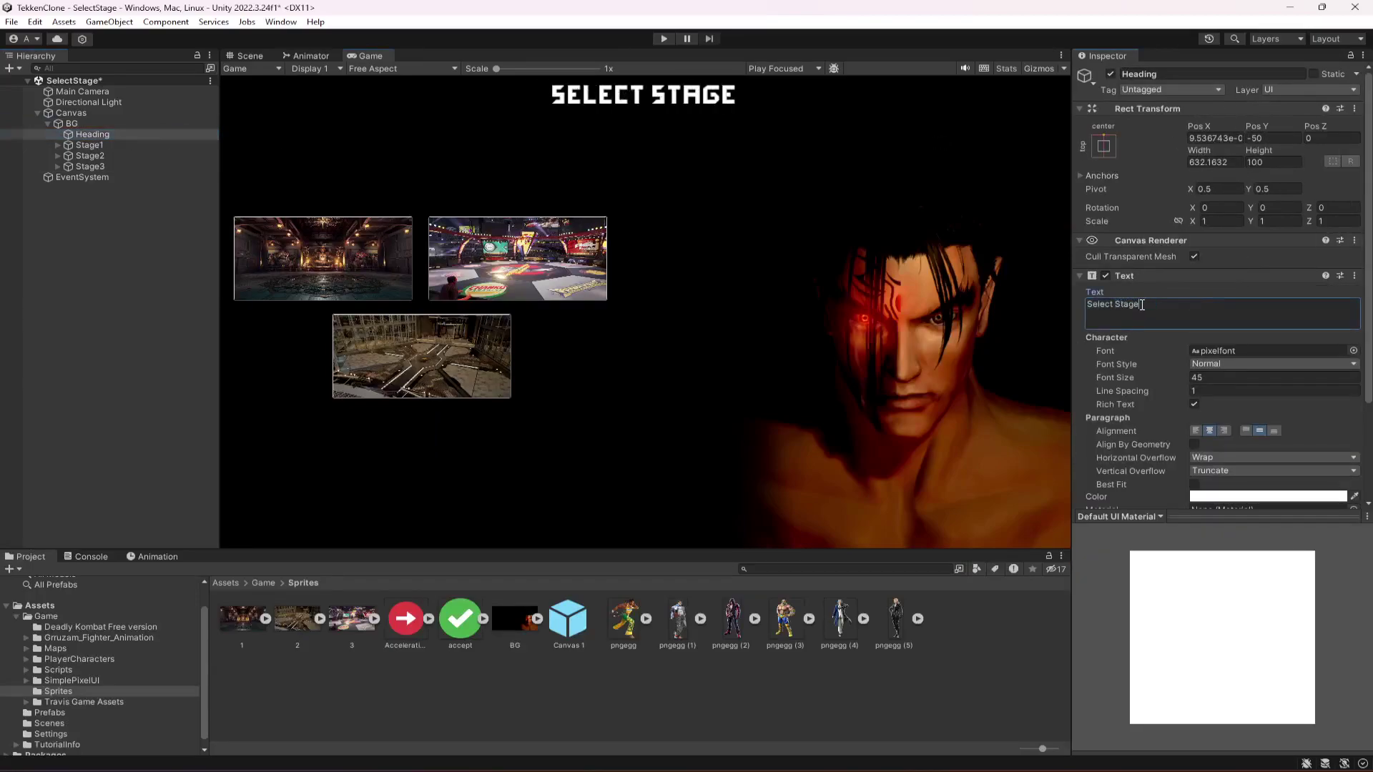
{"action": "key", "text": "ctrl+s"}
{"action": "left_click", "coordinate": [136, 279]}
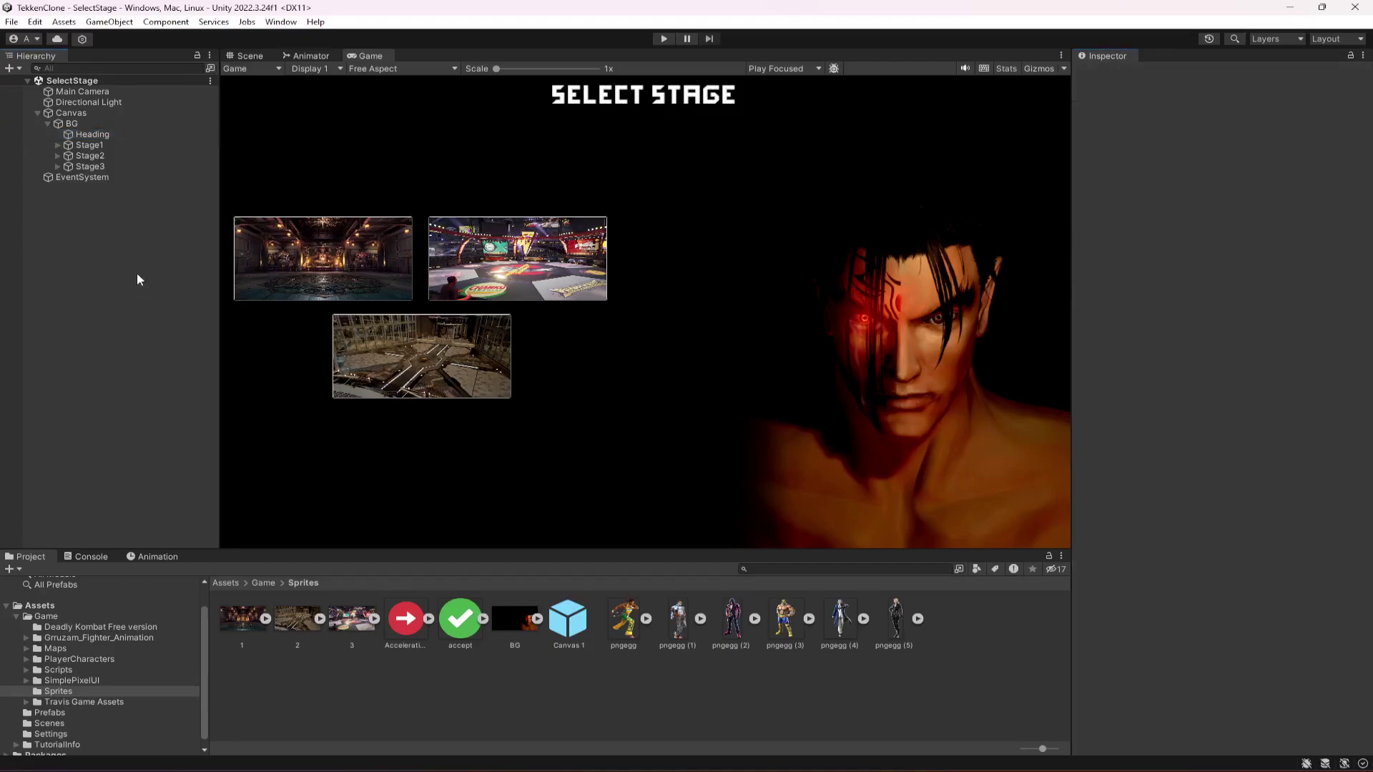
Create a prefab from the Heading object in the Prefabs folder.
{"action": "left_click", "coordinate": [112, 135]}
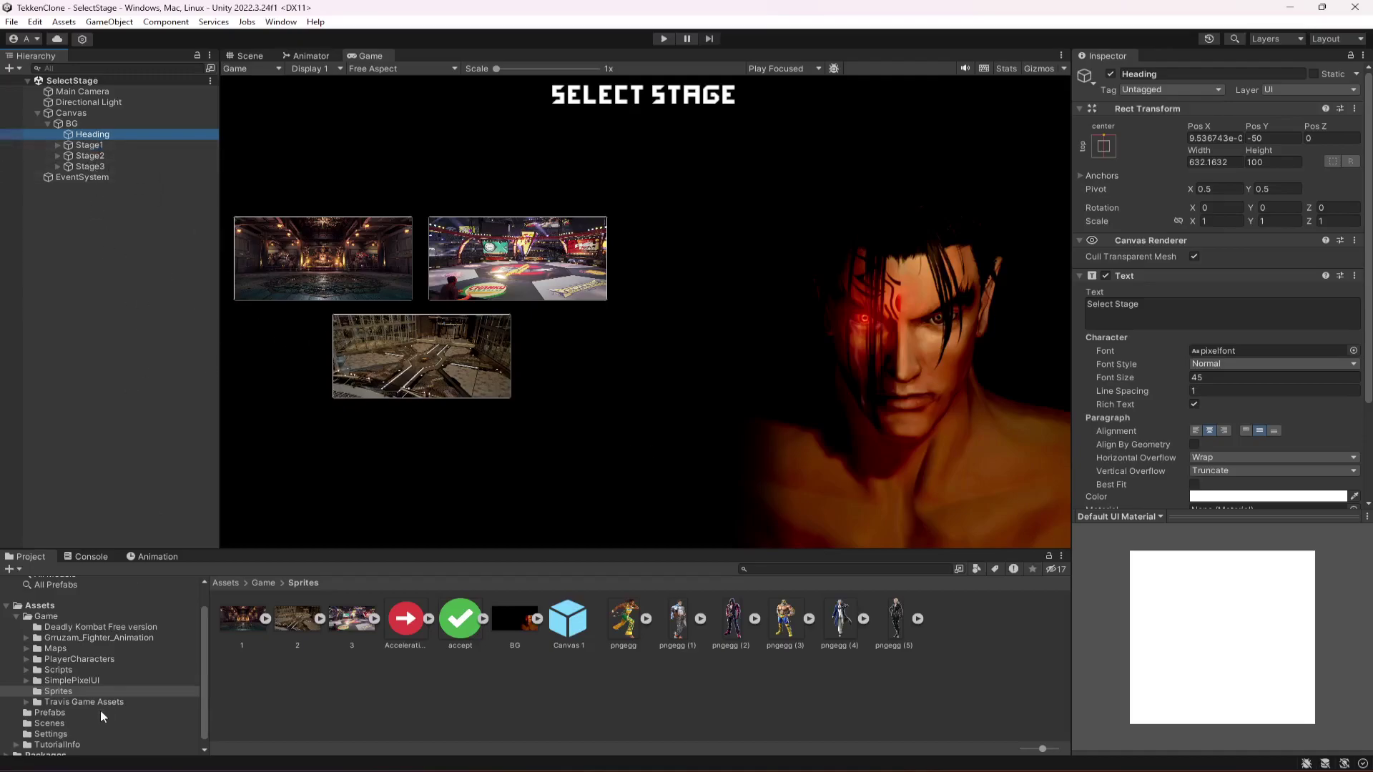
{"action": "left_click", "coordinate": [49, 713]}
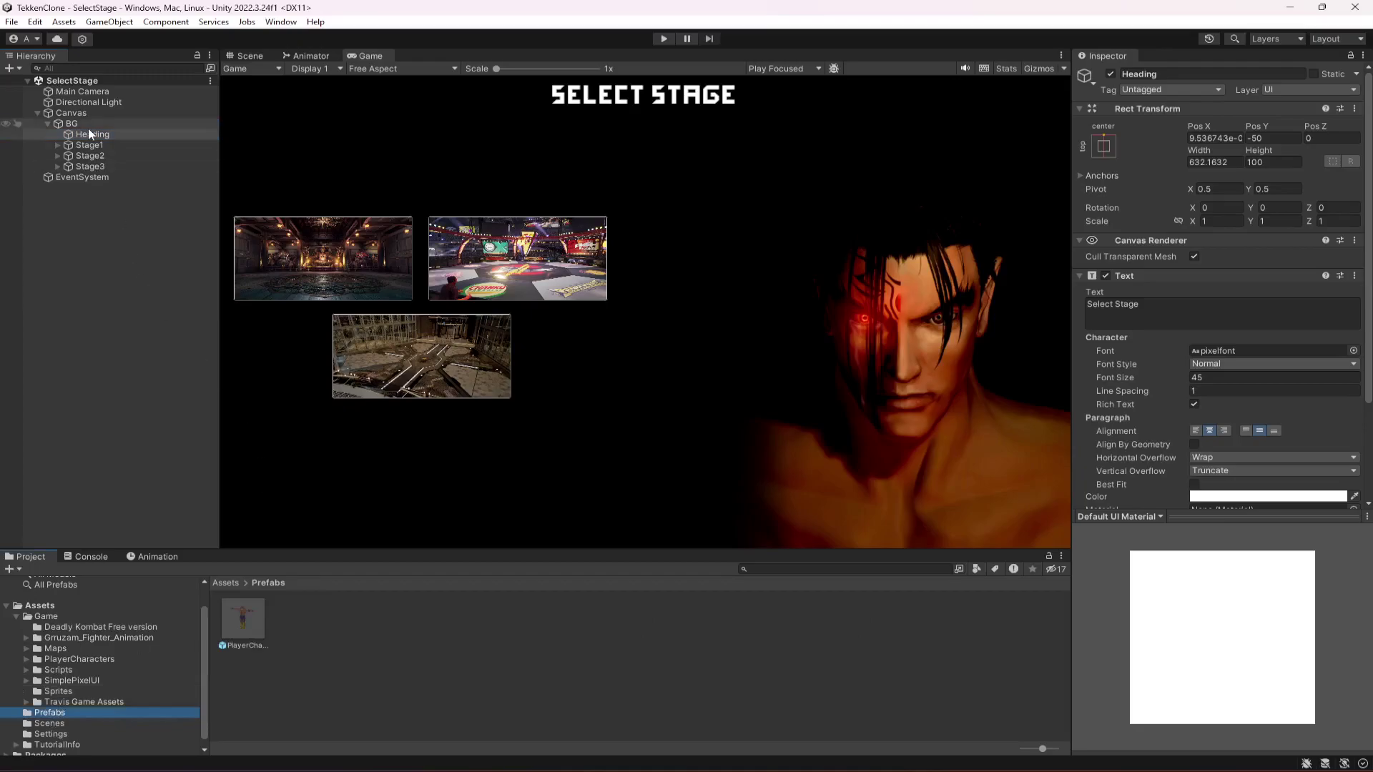
{"action": "left_click_drag", "start_coordinate": [90, 136], "coordinate": [384, 616]}
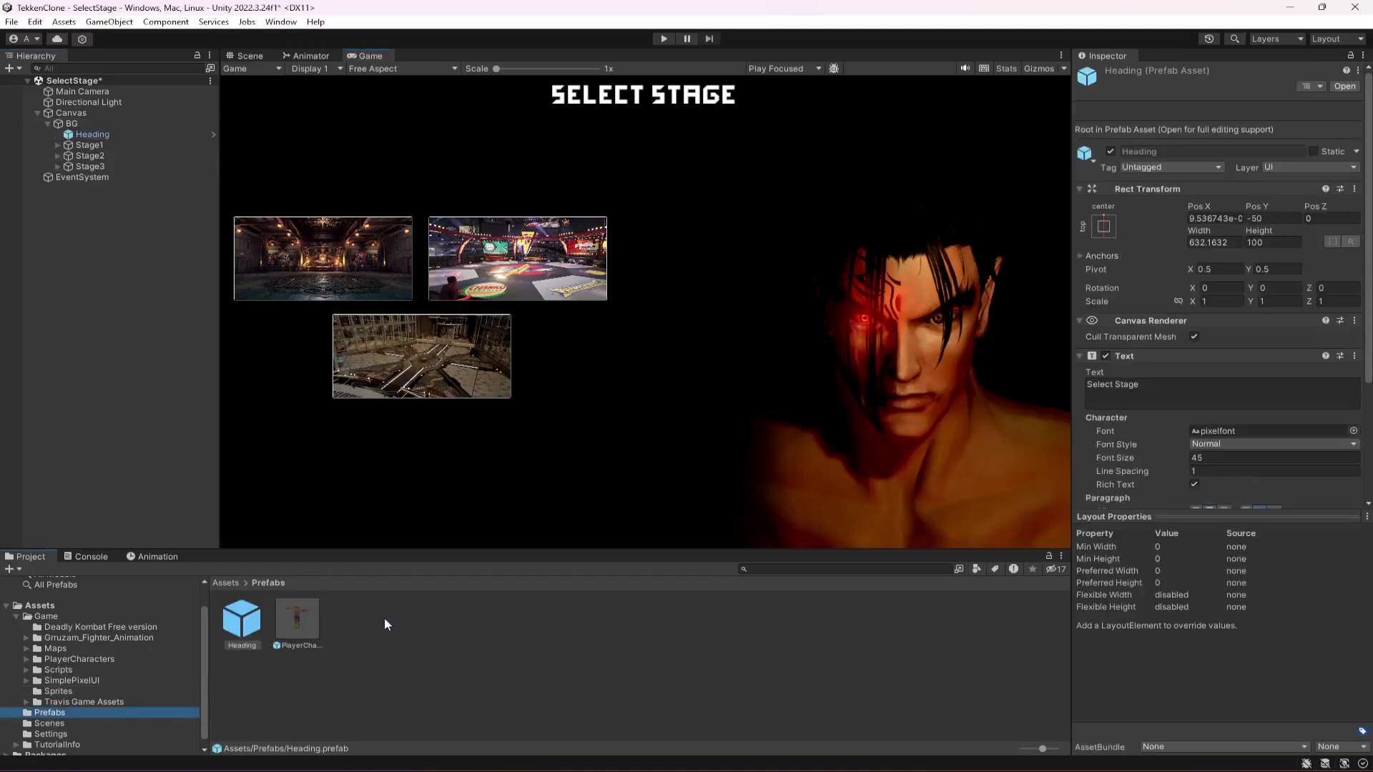
Open the SelectCharacter scene and add the Heading prefab as a child of its Canvas.
{"action": "left_click", "coordinate": [50, 724]}
{"action": "double_click", "coordinate": [462, 622]}
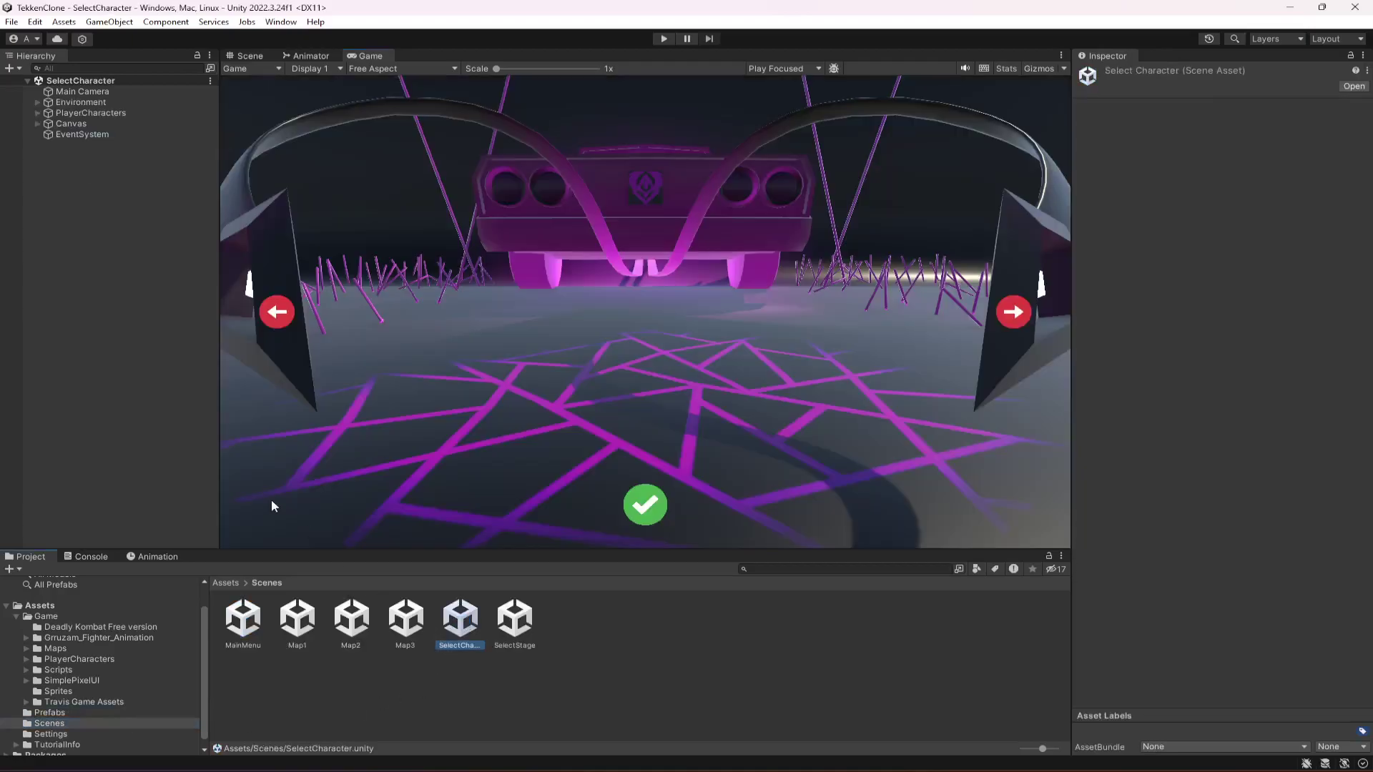
{"action": "left_click", "coordinate": [52, 713]}
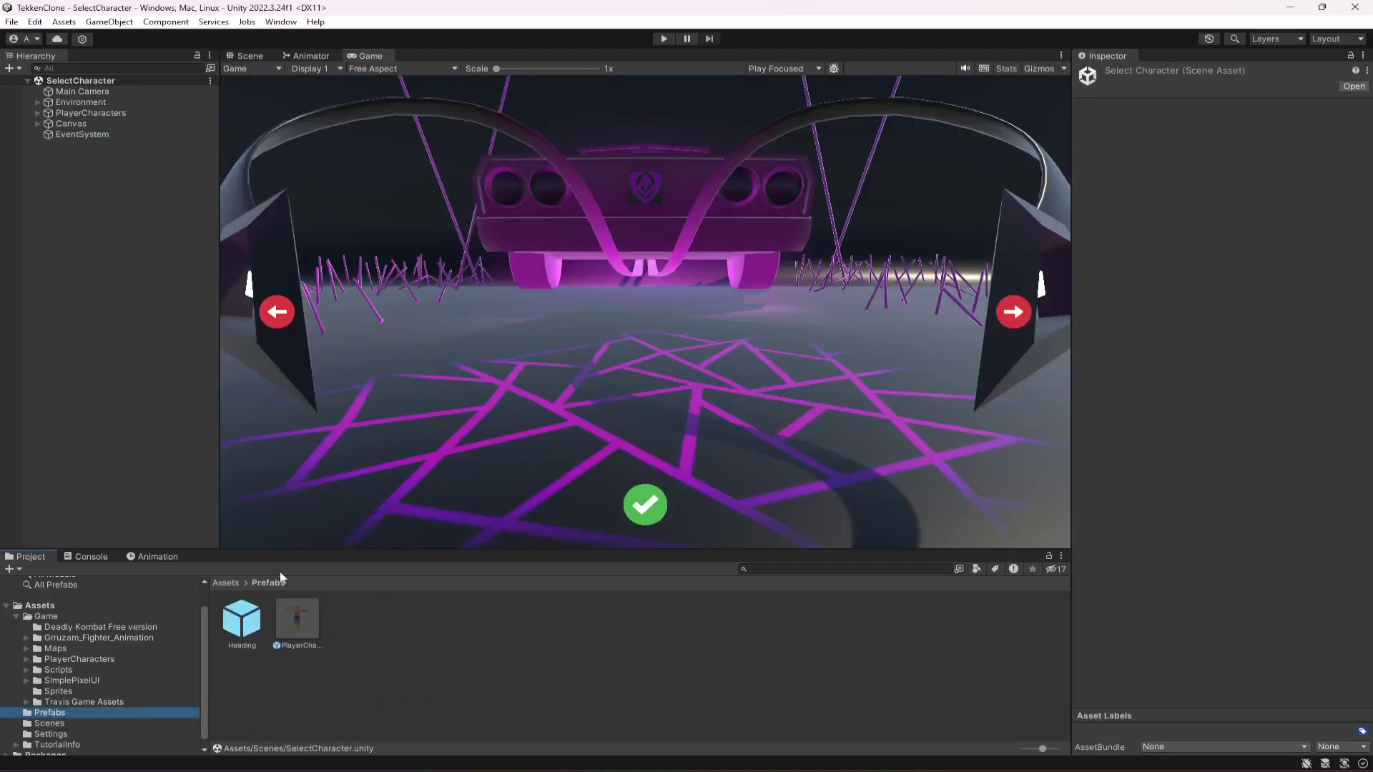
{"action": "left_click", "coordinate": [54, 125]}
{"action": "left_click", "coordinate": [37, 123]}
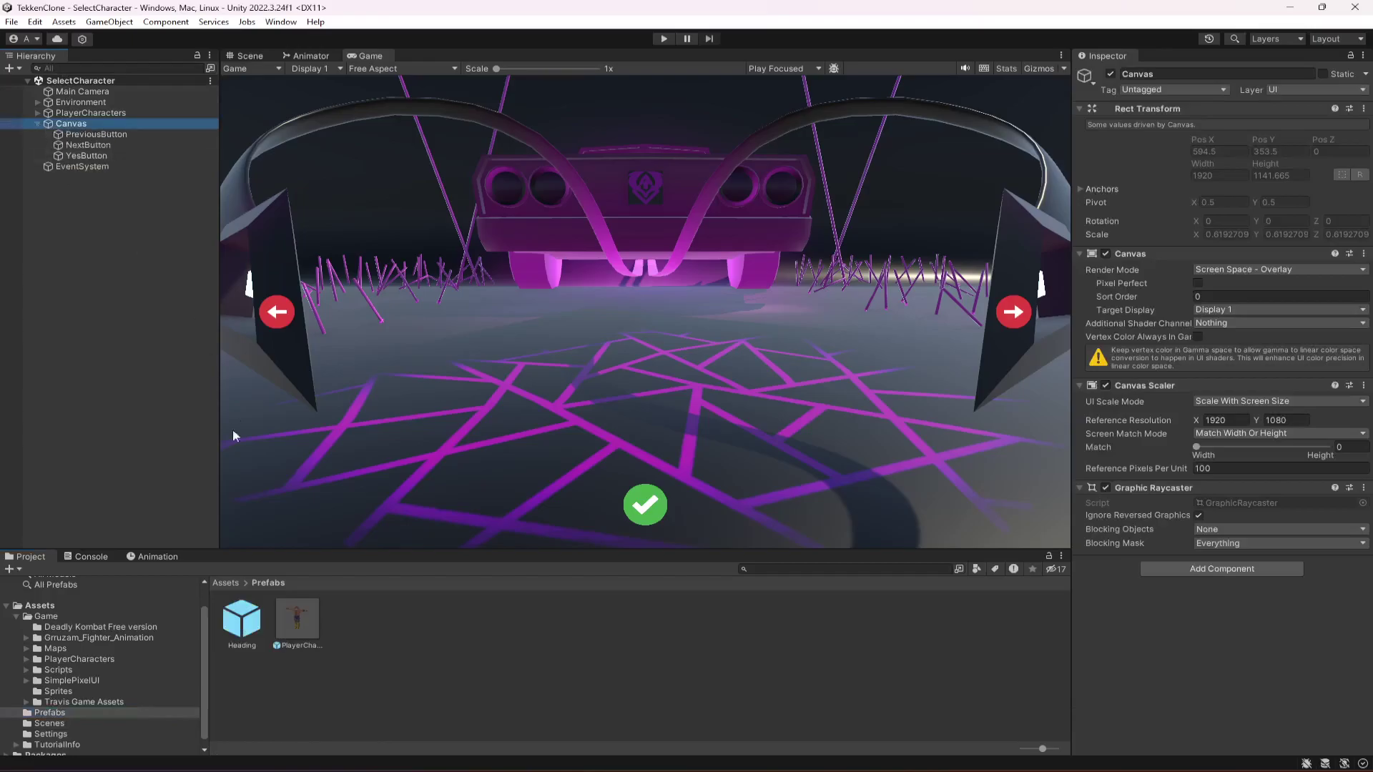
{"action": "left_click_drag", "start_coordinate": [245, 630], "coordinate": [268, 594]}
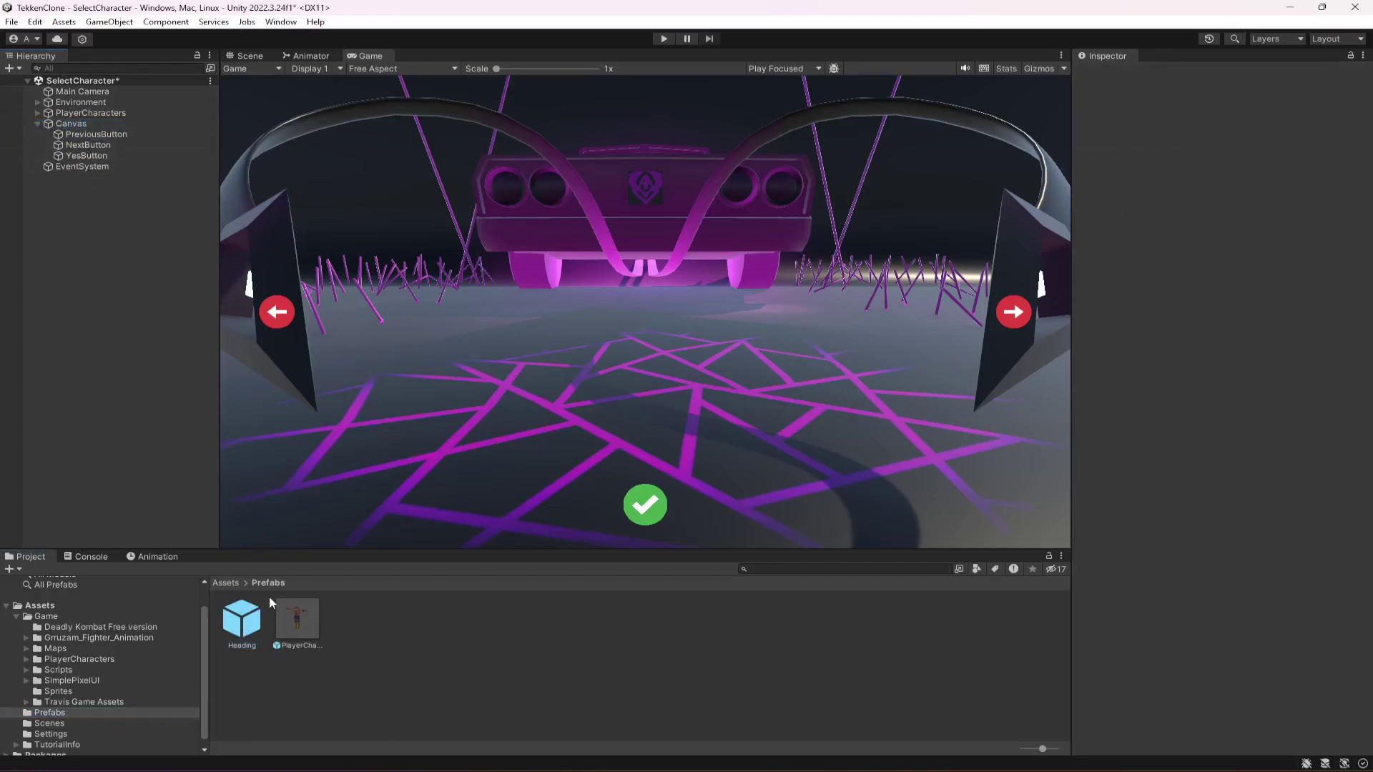
{"action": "left_click_drag", "start_coordinate": [152, 327], "coordinate": [76, 123]}
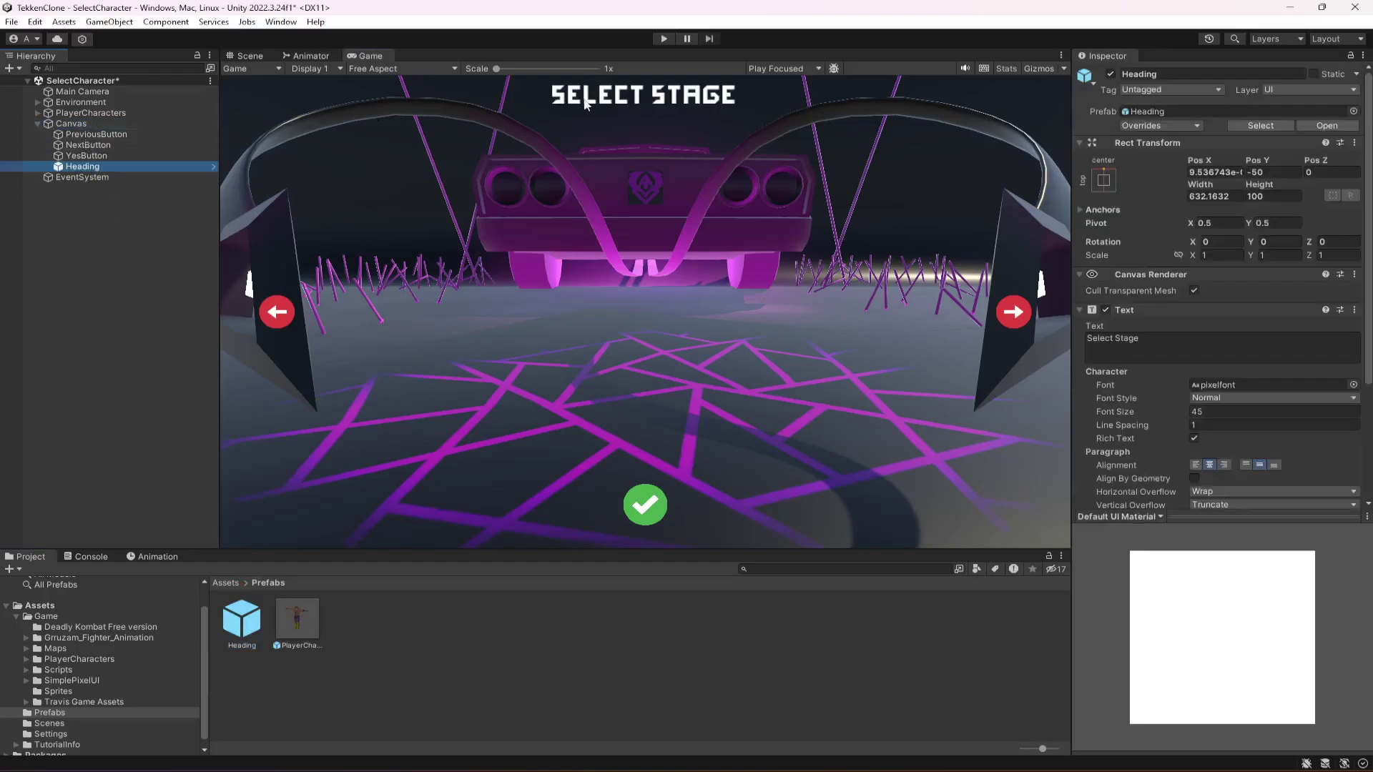
Set the heading text to "Select Character" and its colour to the purple 762976 sampled from the car, saving the scene.
{"action": "double_click", "coordinate": [1117, 337]}
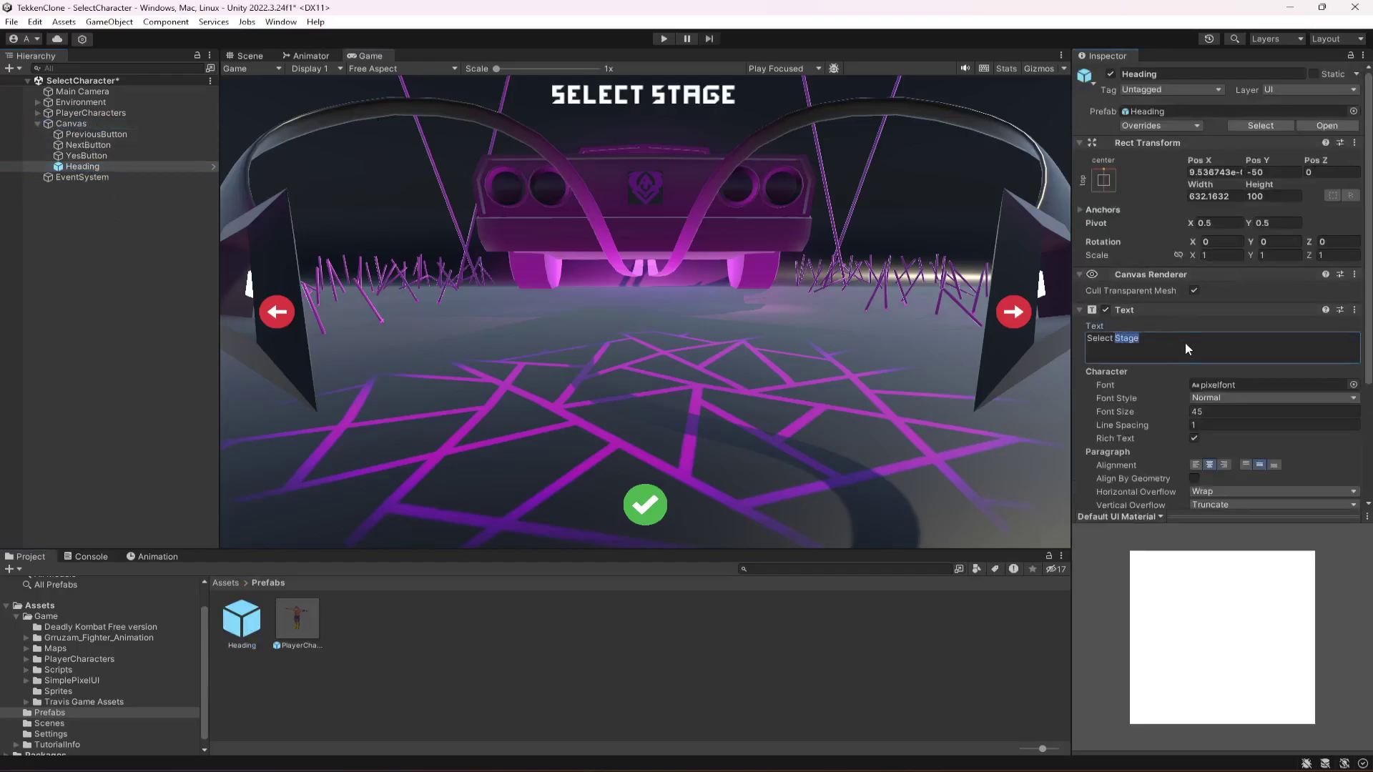
{"action": "type", "text": "Character"}
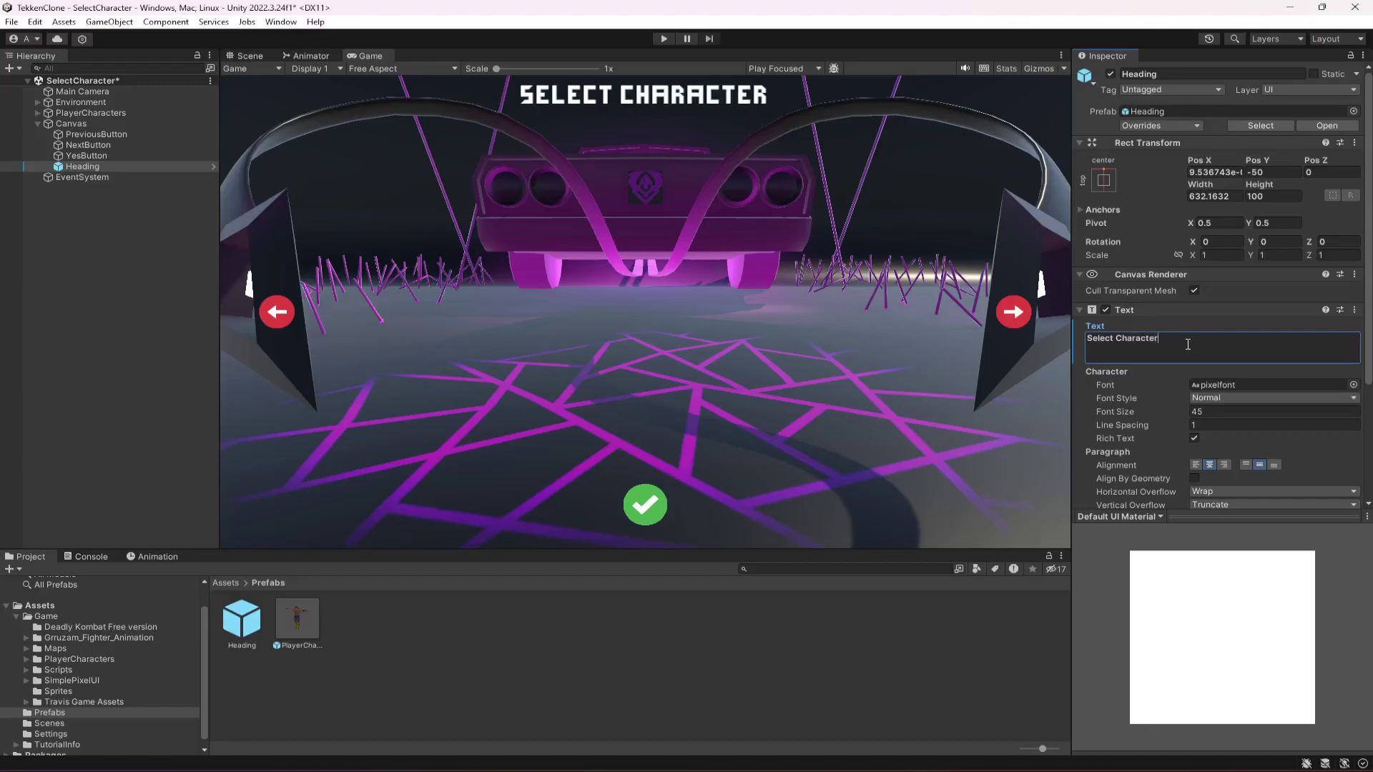
{"action": "scroll", "coordinate": [1299, 387], "scroll_direction": "down", "scroll_amount": 3}
{"action": "left_click", "coordinate": [1288, 422]}
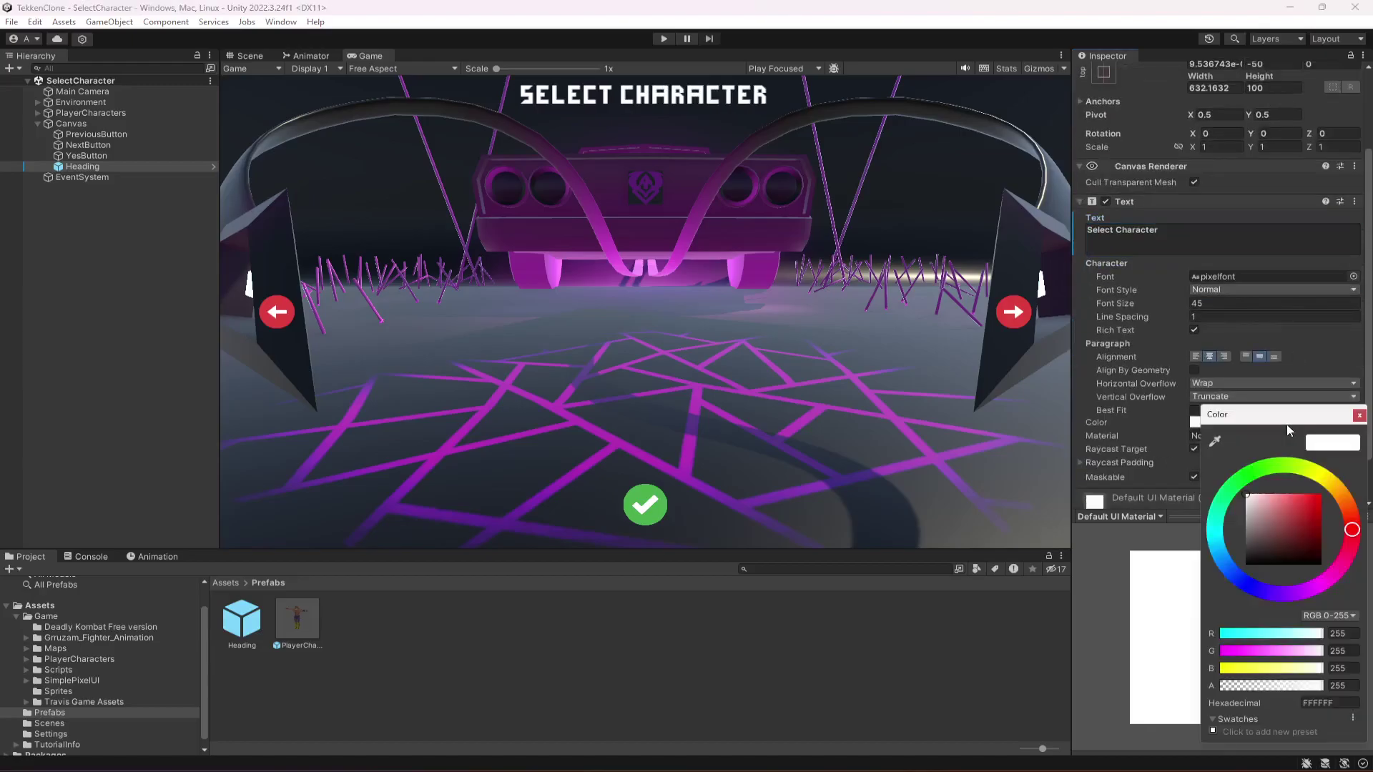
{"action": "left_click", "coordinate": [1214, 442]}
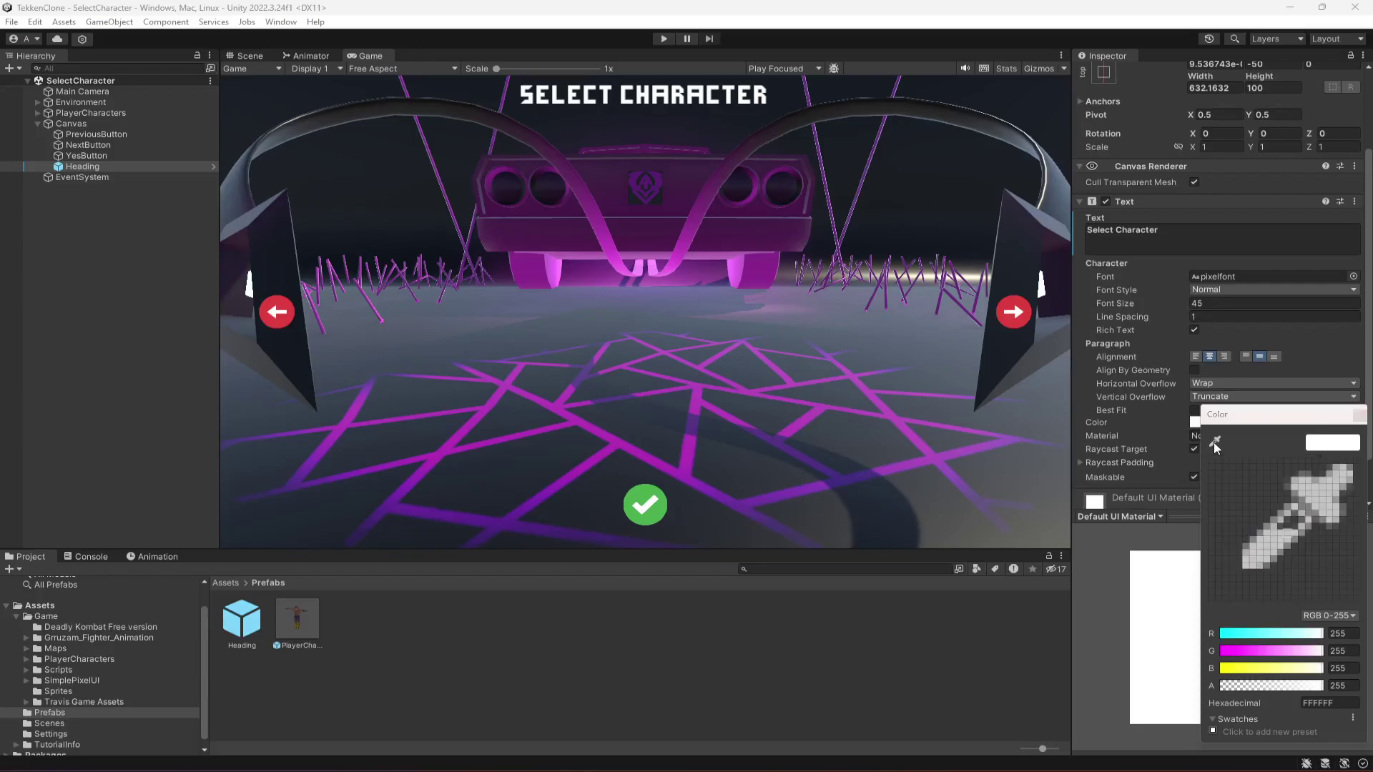
{"action": "left_click", "coordinate": [702, 208]}
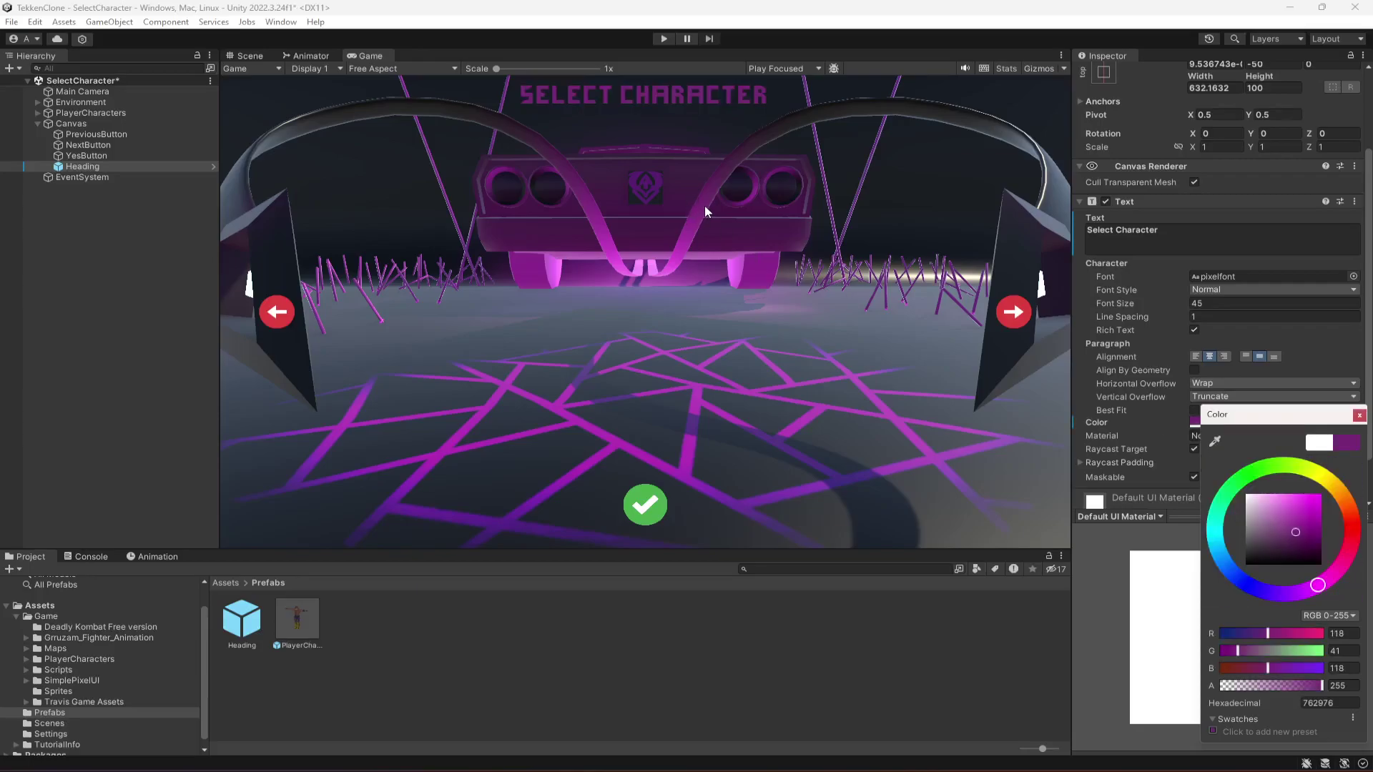
{"action": "left_click", "coordinate": [100, 289]}
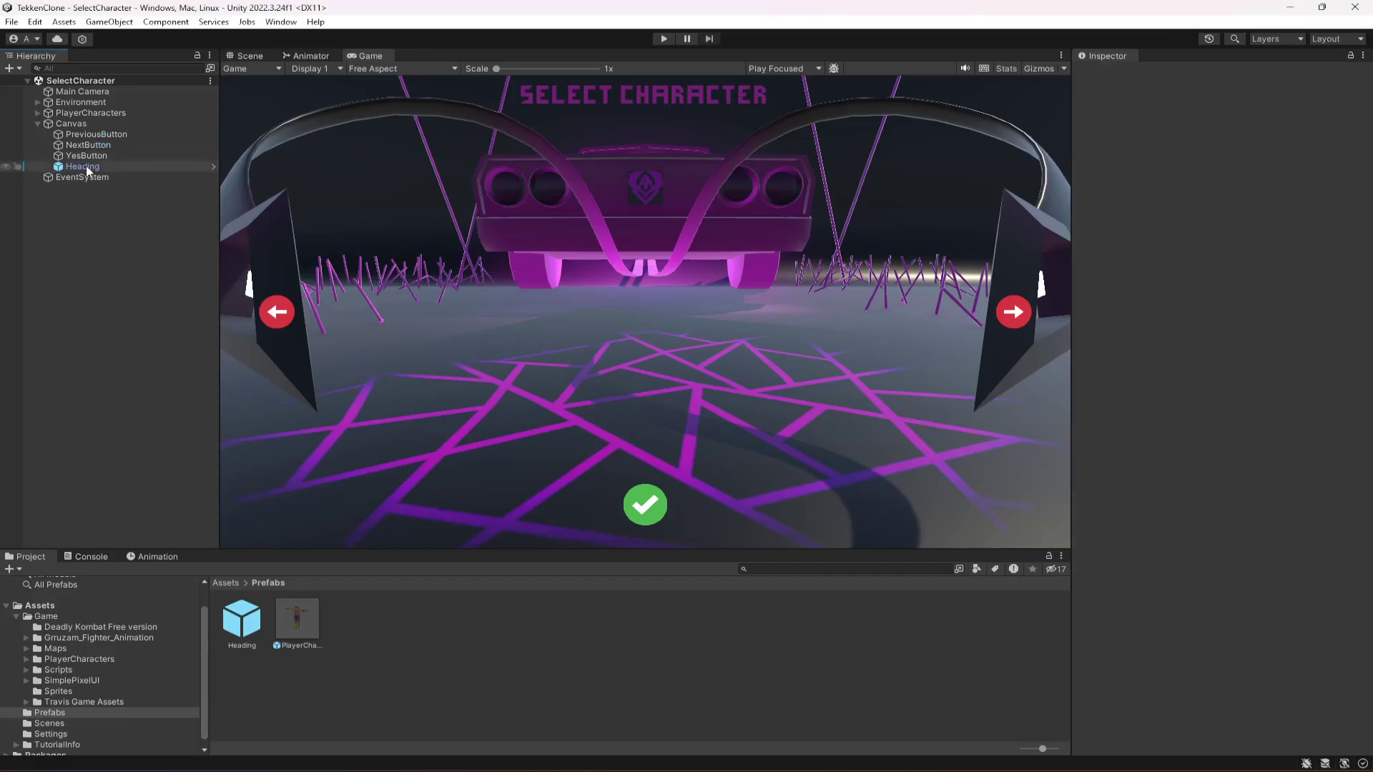
Completely unpack the Heading prefab instance in the SelectCharacter scene and collapse the Canvas hierarchy.
{"action": "right_click", "coordinate": [86, 167]}
{"action": "mouse_move", "coordinate": [160, 358]}
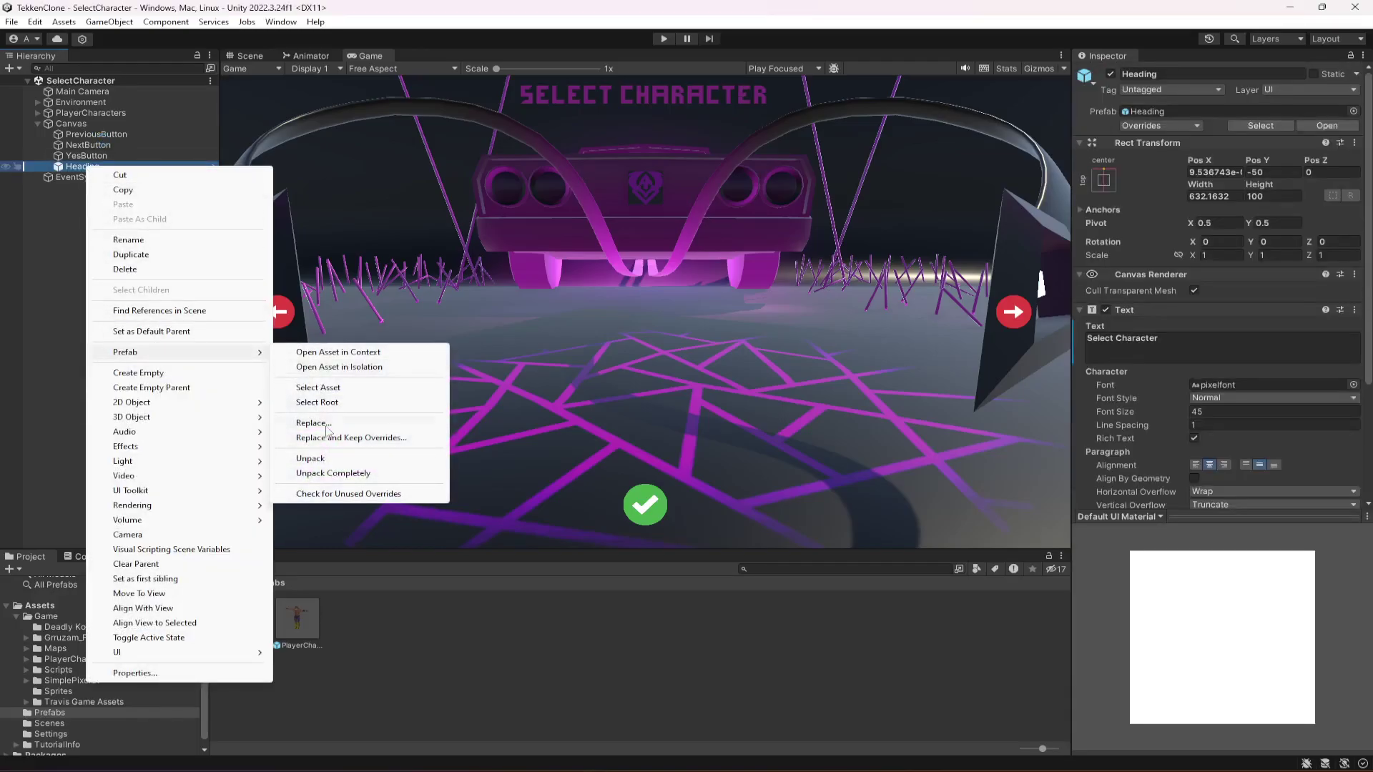
{"action": "left_click", "coordinate": [343, 471]}
{"action": "left_click", "coordinate": [38, 124]}
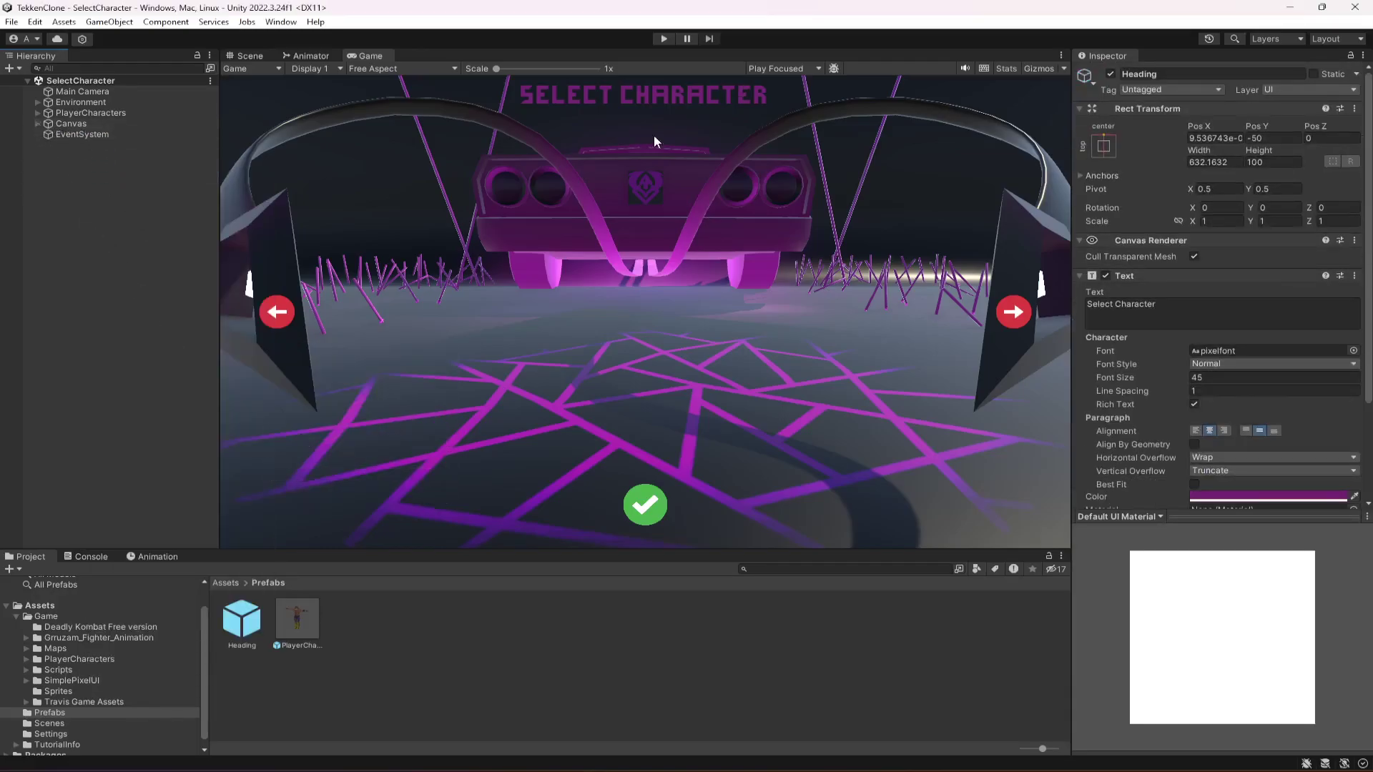
Reopen the SelectStage scene and select its Canvas.
{"action": "left_click", "coordinate": [49, 723]}
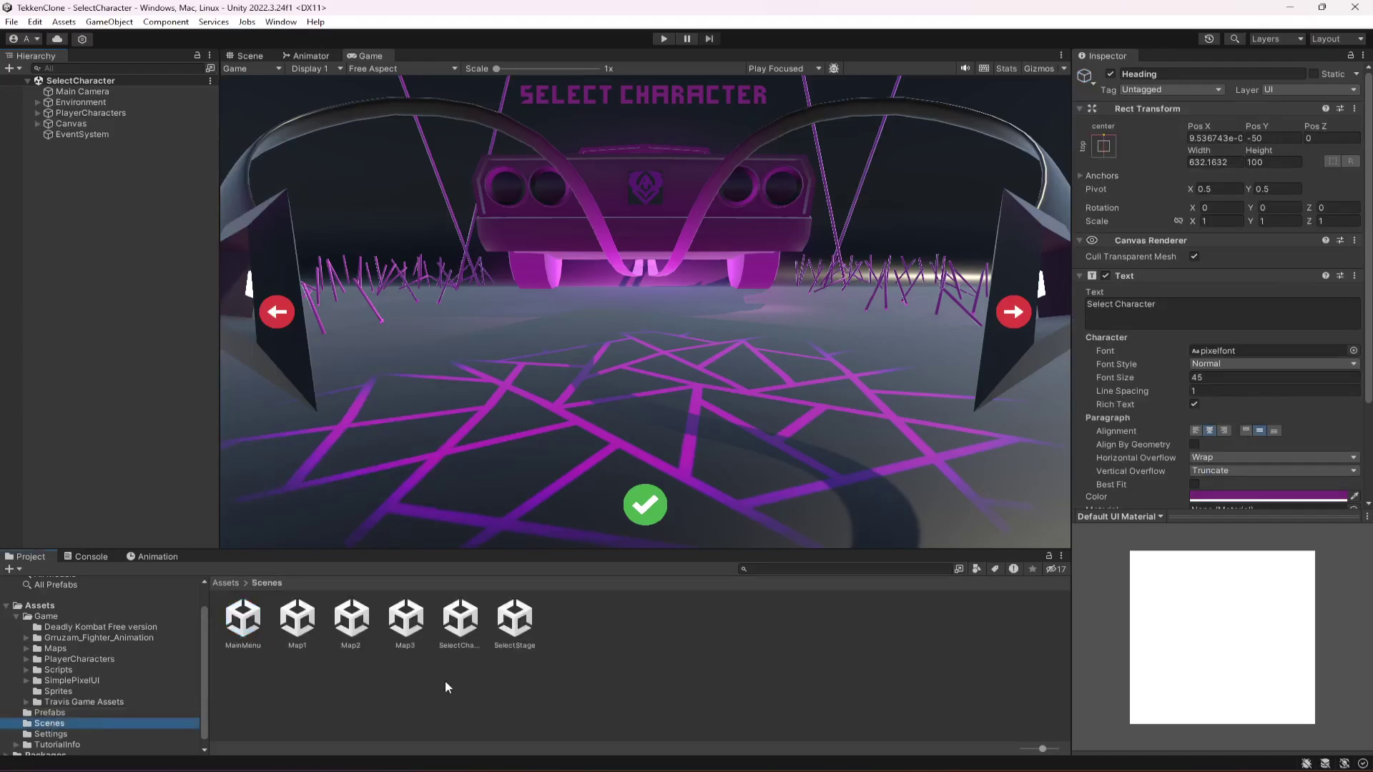
{"action": "double_click", "coordinate": [514, 619]}
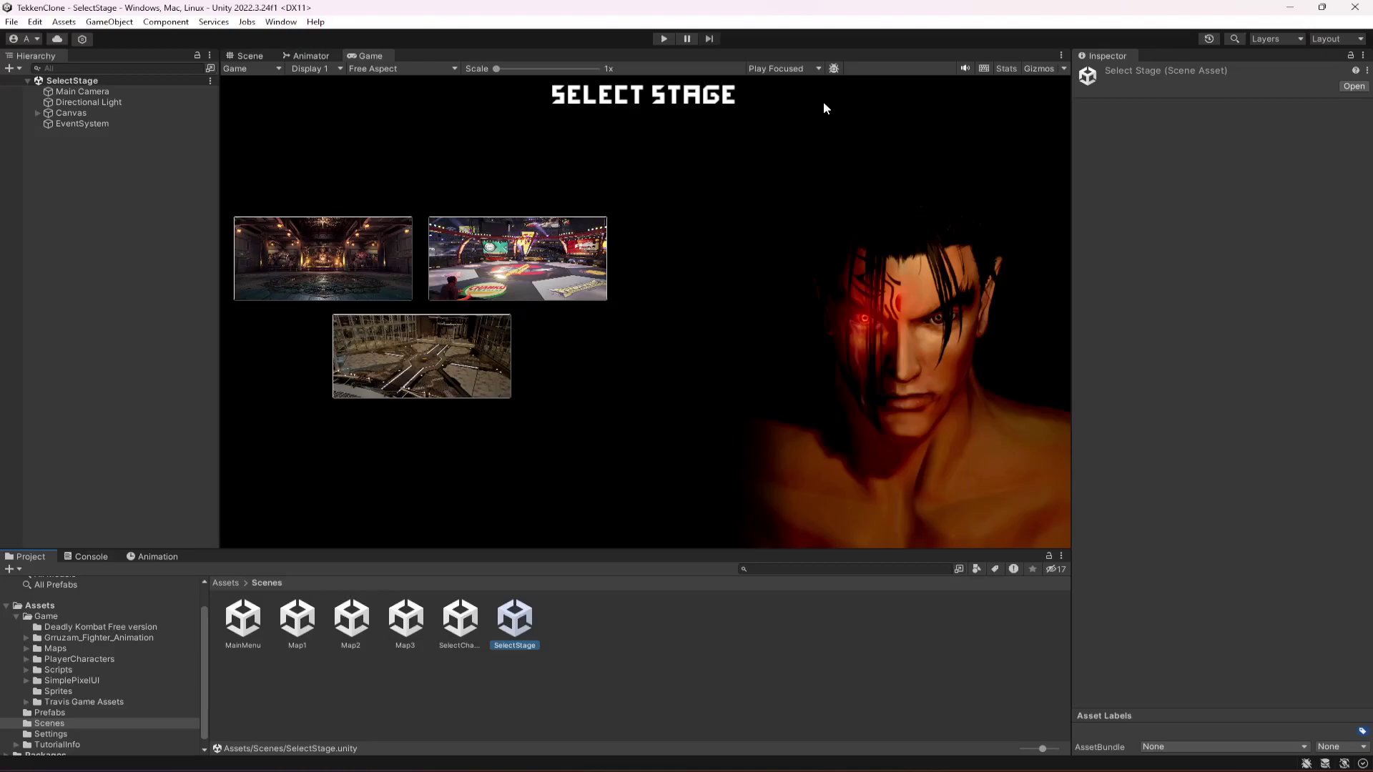
{"action": "left_click", "coordinate": [326, 269]}
{"action": "left_click", "coordinate": [82, 113]}
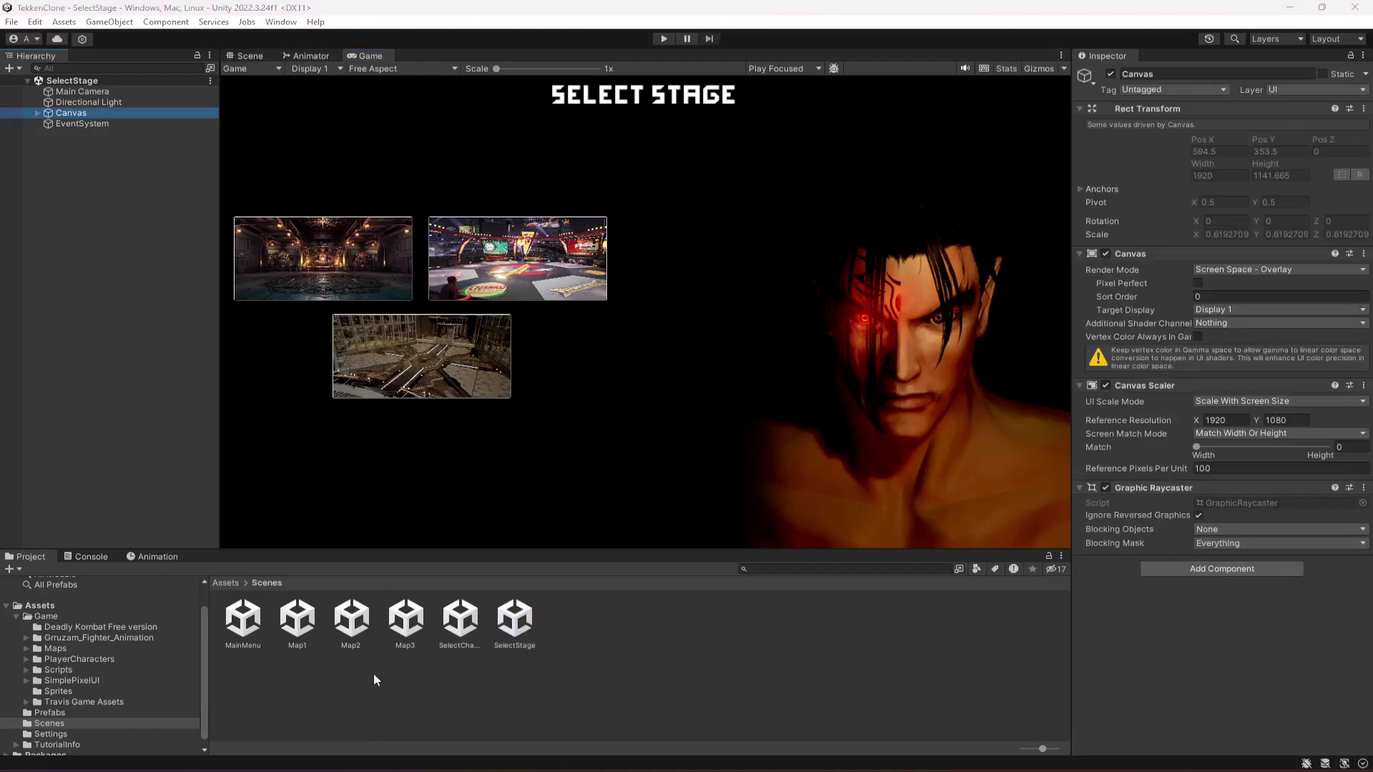
Create a C# script named StageSelect in the Scripts/UI folder.
{"action": "left_click", "coordinate": [59, 671]}
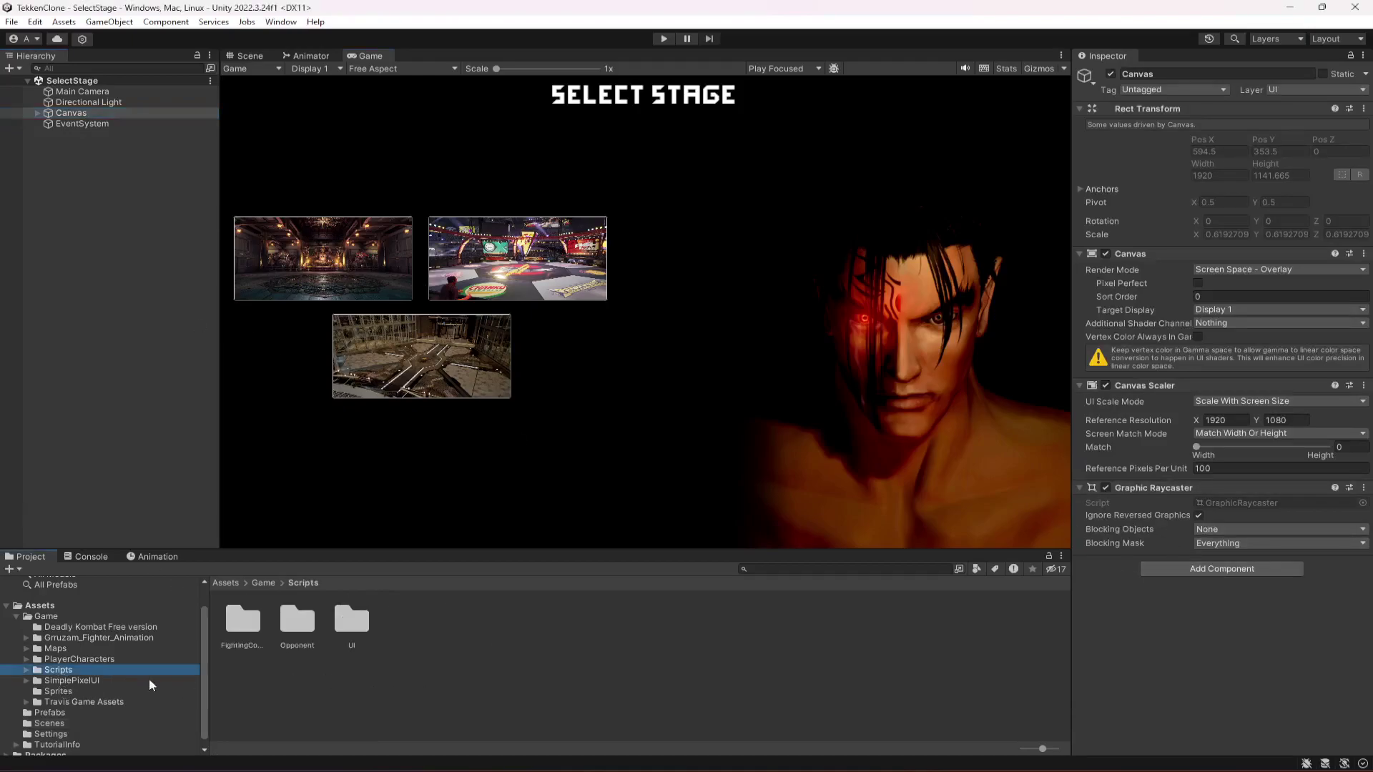
{"action": "double_click", "coordinate": [351, 619]}
{"action": "right_click", "coordinate": [461, 688]}
{"action": "mouse_move", "coordinate": [537, 305]}
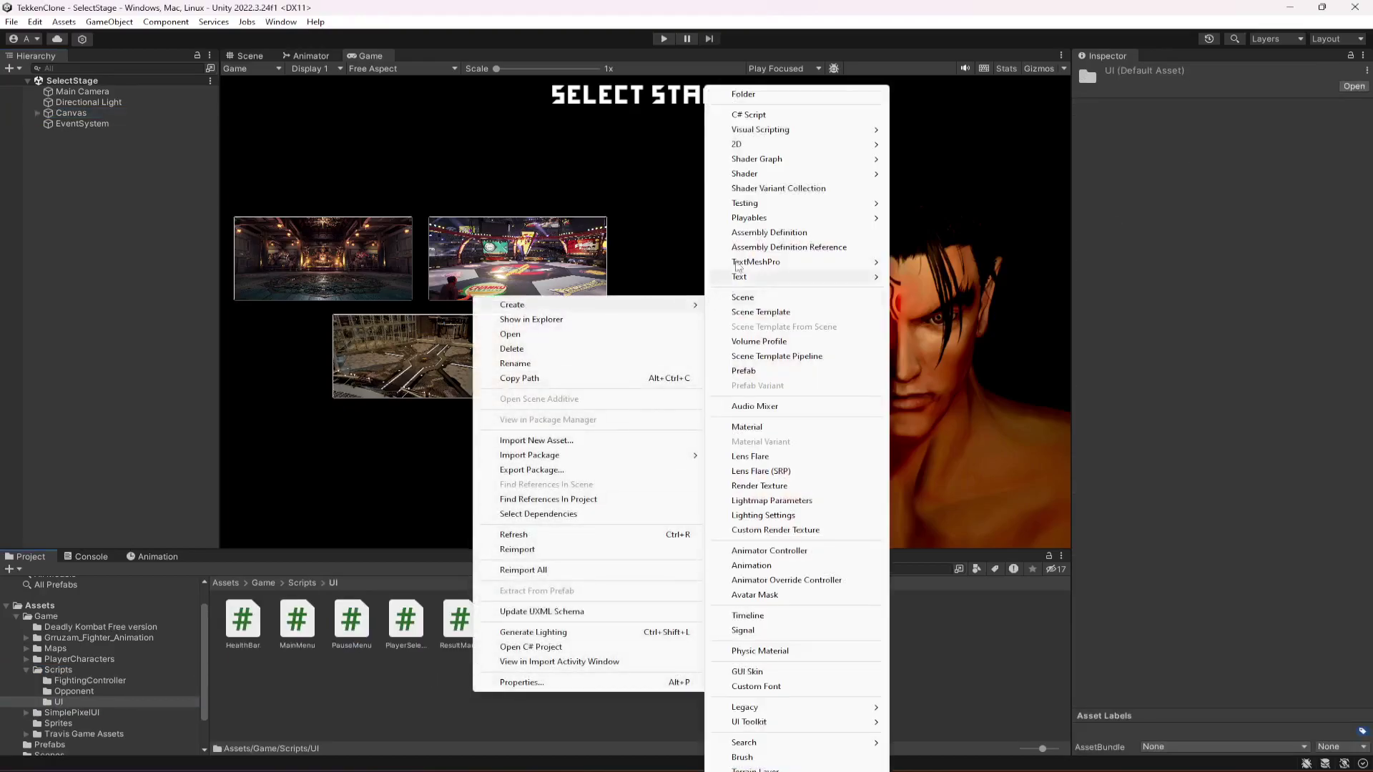
{"action": "left_click", "coordinate": [748, 115]}
{"action": "type", "text": "StageSelect"}
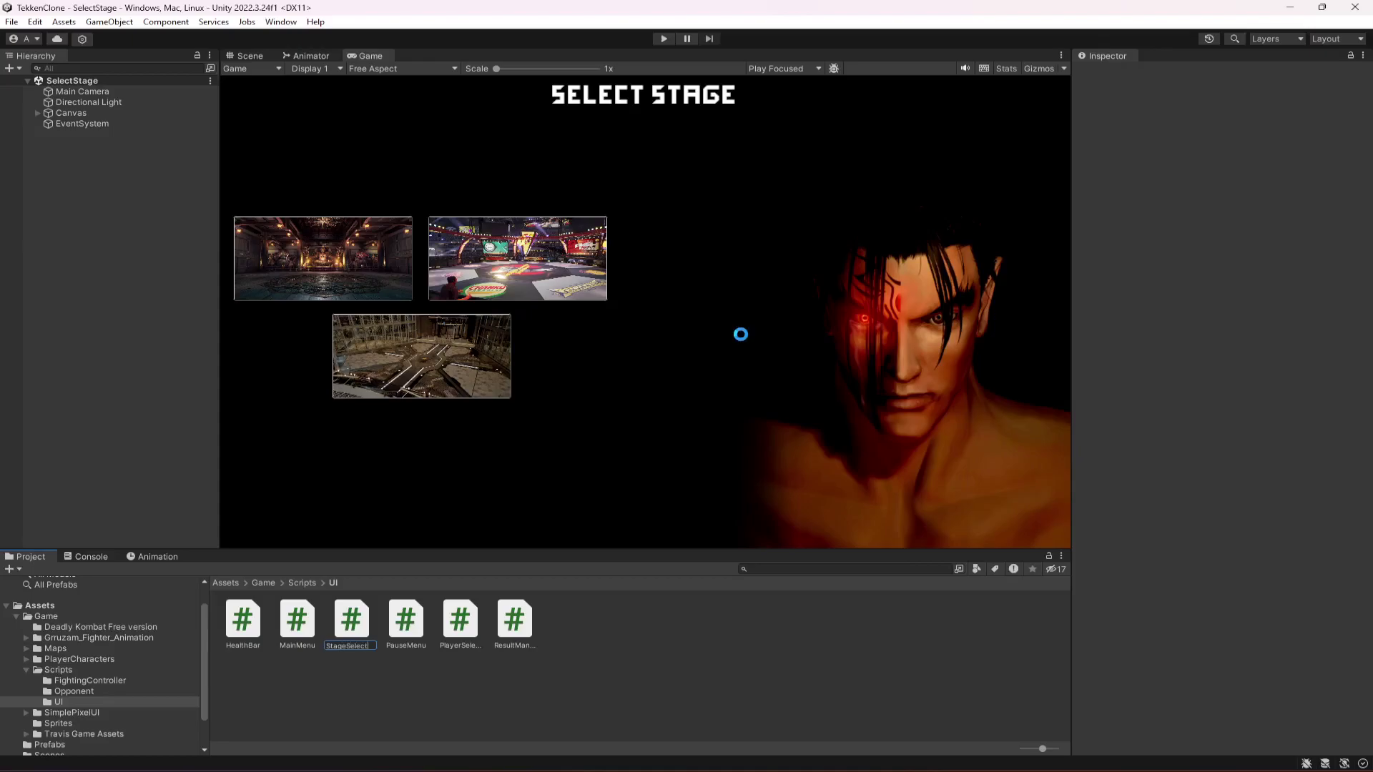
Attach the StageSelect script to the Canvas and open it in the code editor.
{"action": "key", "text": "Return"}
{"action": "left_click_drag", "start_coordinate": [530, 634], "coordinate": [71, 113]}
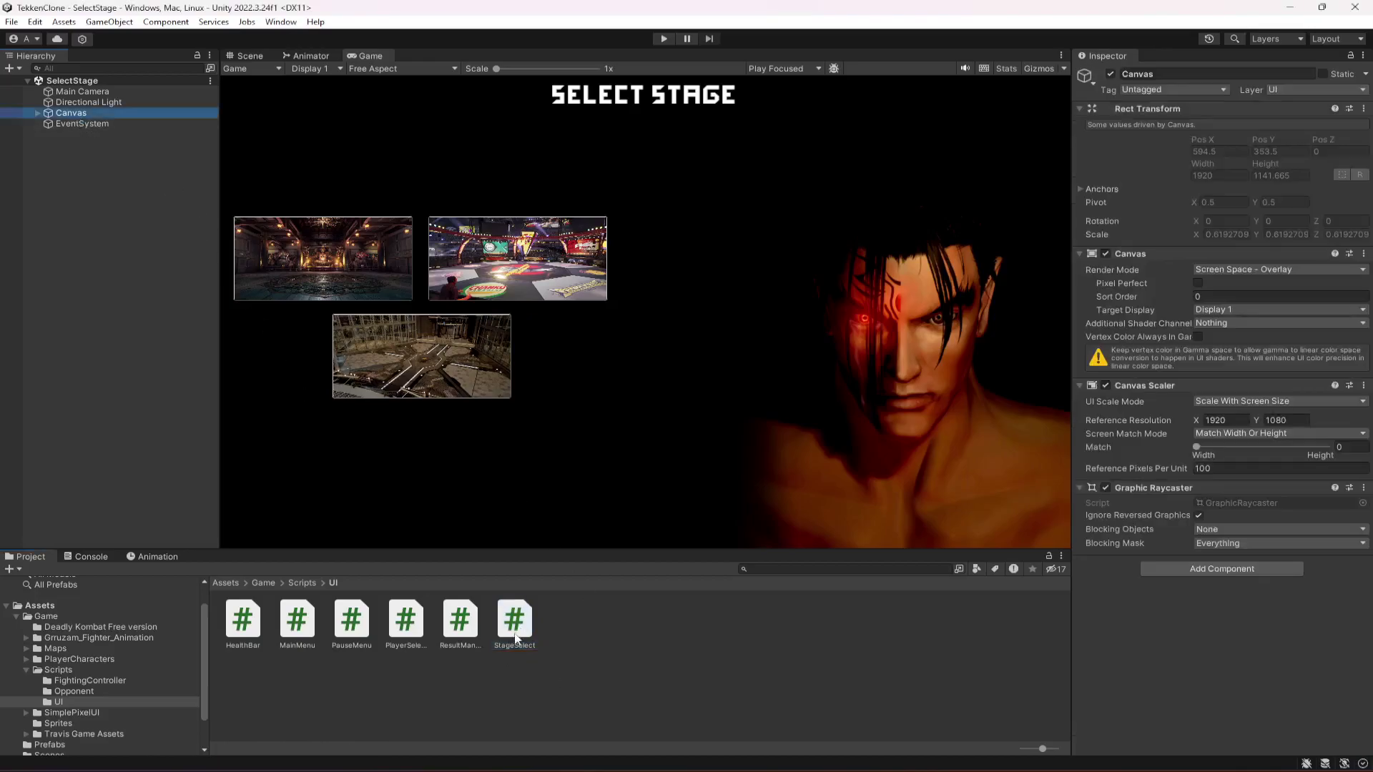
{"action": "left_click", "coordinate": [1217, 578]}
{"action": "double_click", "coordinate": [1217, 576]}
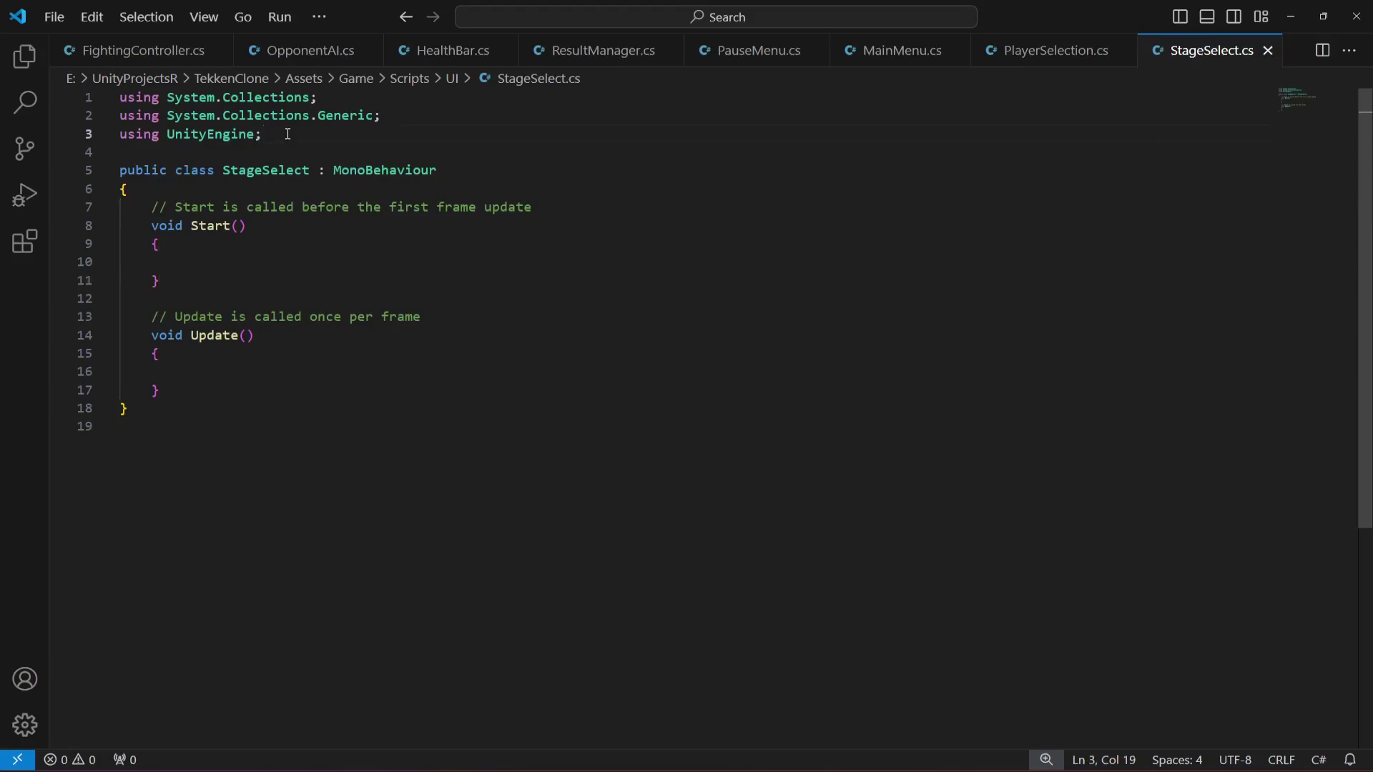
Add "using UnityEngine.SceneManagement;" to StageSelect and remove its Start and Update methods.
{"action": "key", "text": "Return"}
{"action": "type", "text": "using UnityEngine.SceneManagement;"}
{"action": "left_click_drag", "start_coordinate": [180, 400], "coordinate": [151, 226]}
{"action": "key", "text": "BackSpace"}
{"action": "key", "text": "Return"}
{"action": "key", "text": "Delete"}
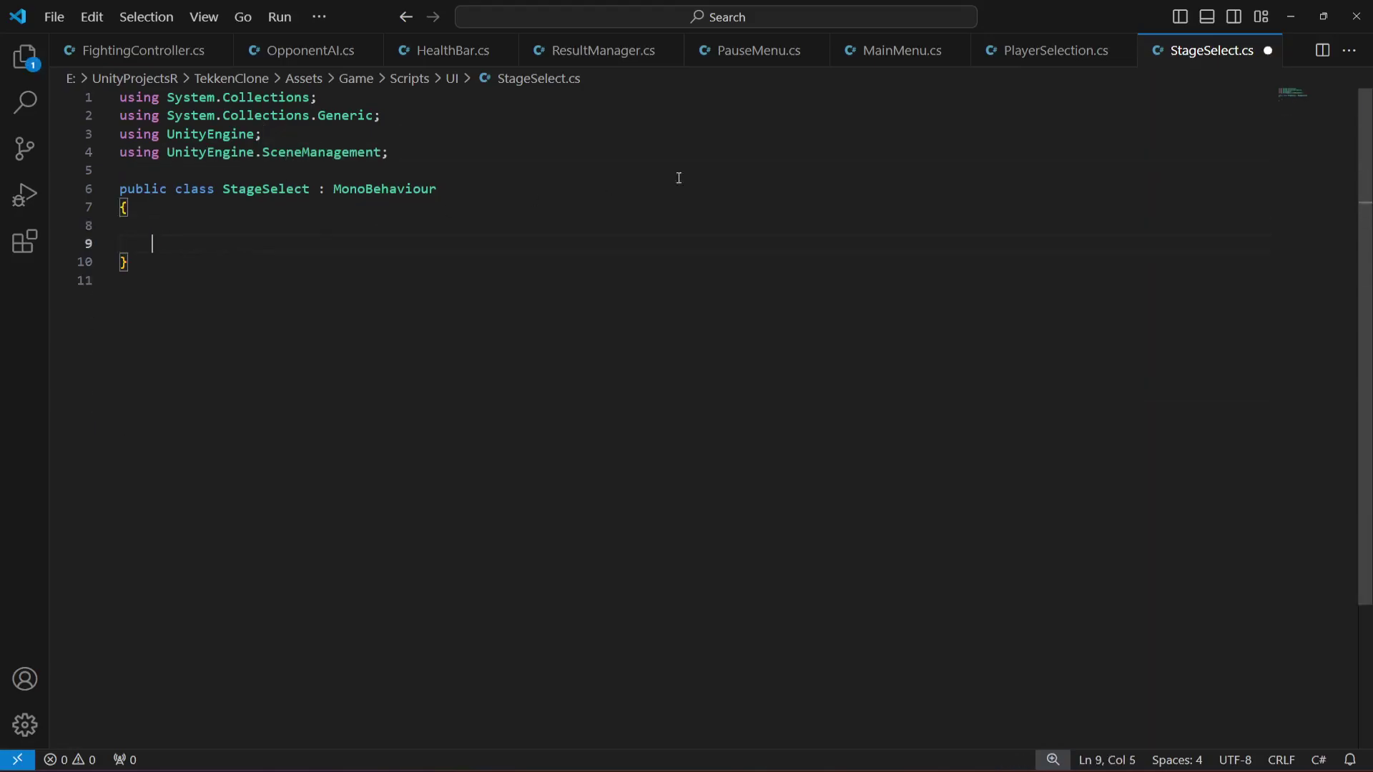
Copy the OnYesButtonClick method from PlayerSelection.cs into the StageSelect class and remove the blank lines above it.
{"action": "left_click", "coordinate": [1037, 51]}
{"action": "scroll", "coordinate": [510, 497], "scroll_direction": "down", "scroll_amount": 10}
{"action": "scroll", "coordinate": [510, 497], "scroll_direction": "down", "scroll_amount": 1}
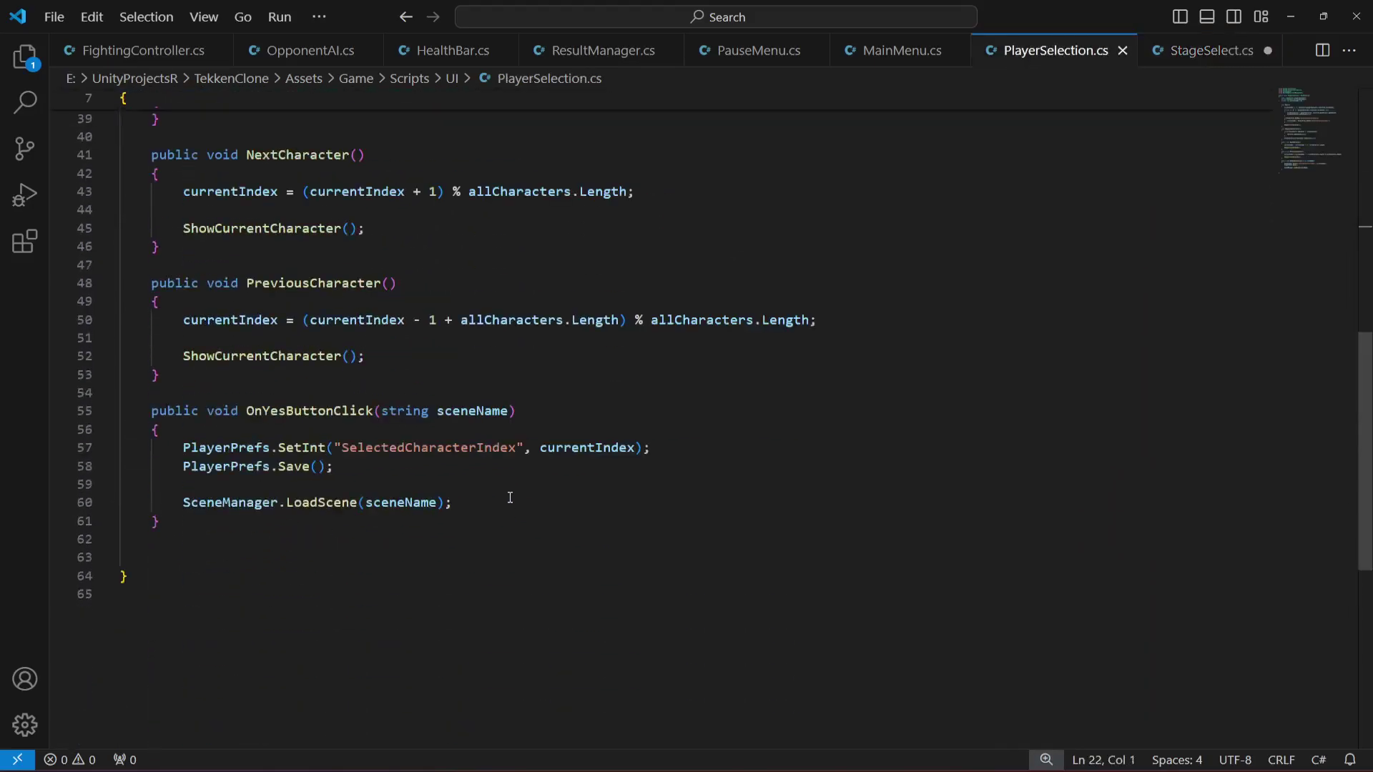
{"action": "left_click_drag", "start_coordinate": [172, 522], "coordinate": [153, 413]}
{"action": "key", "text": "ctrl+c"}
{"action": "left_click", "coordinate": [1207, 51]}
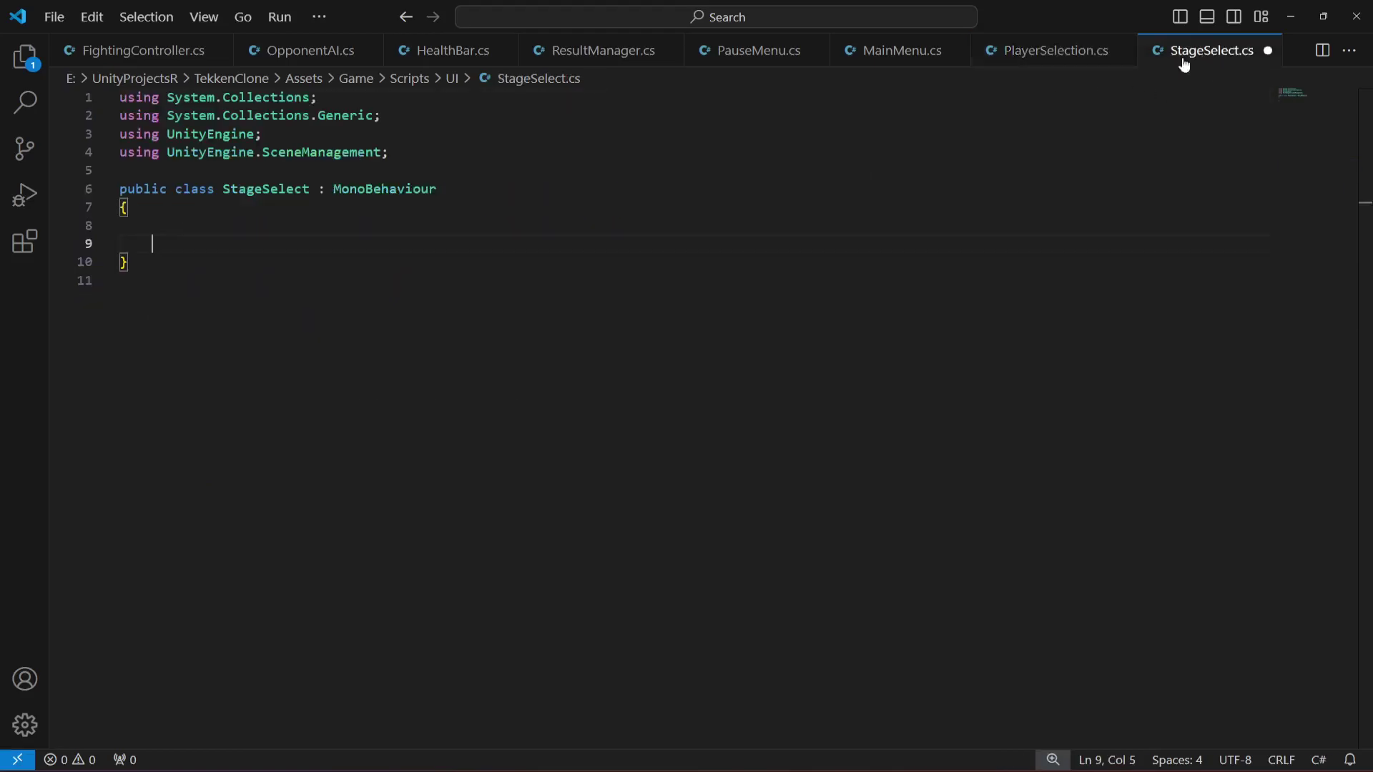
{"action": "key", "text": "ctrl+v"}
{"action": "left_click", "coordinate": [150, 226]}
{"action": "key", "text": "BackSpace"}
{"action": "key", "text": "BackSpace"}
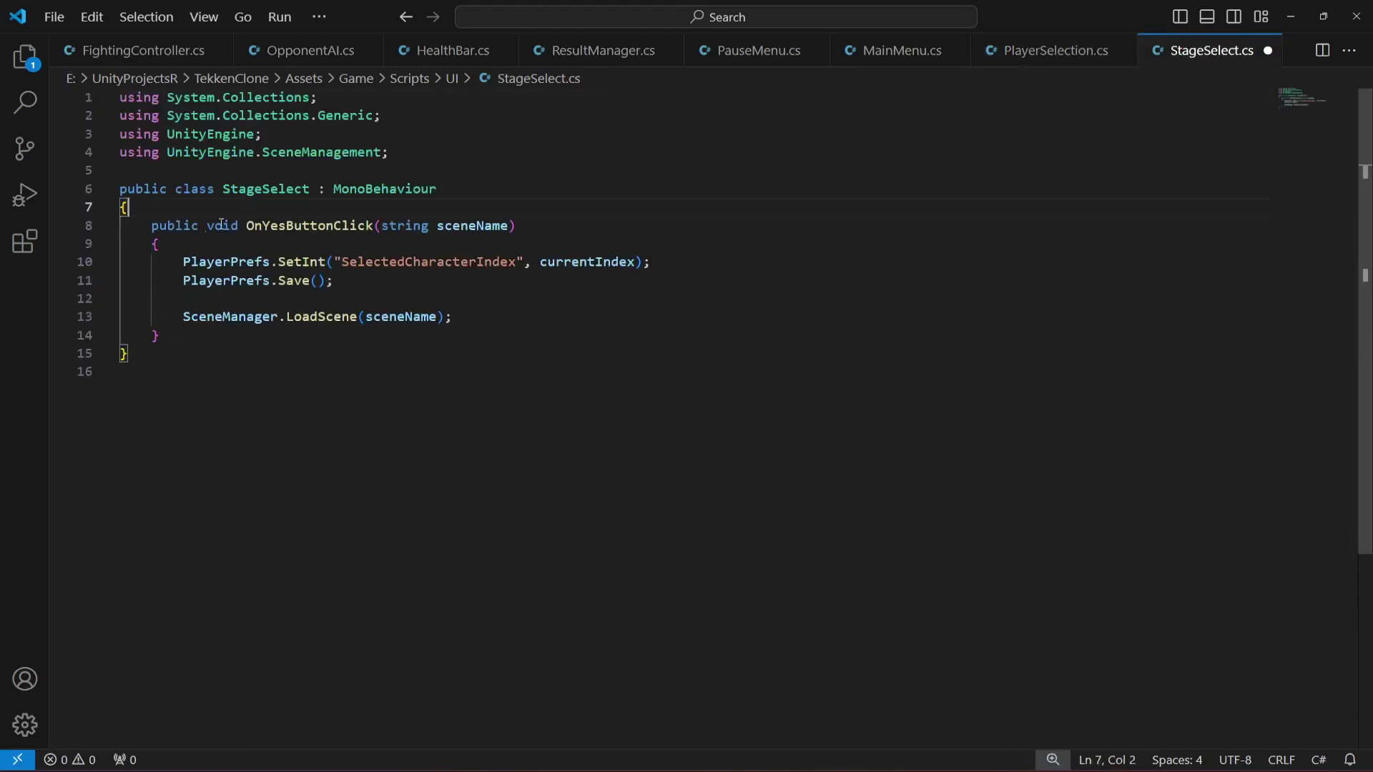
Rename the method to SelectStage, reduce its body to the SceneManager.LoadScene(sceneName) call, and save the script.
{"action": "double_click", "coordinate": [280, 228]}
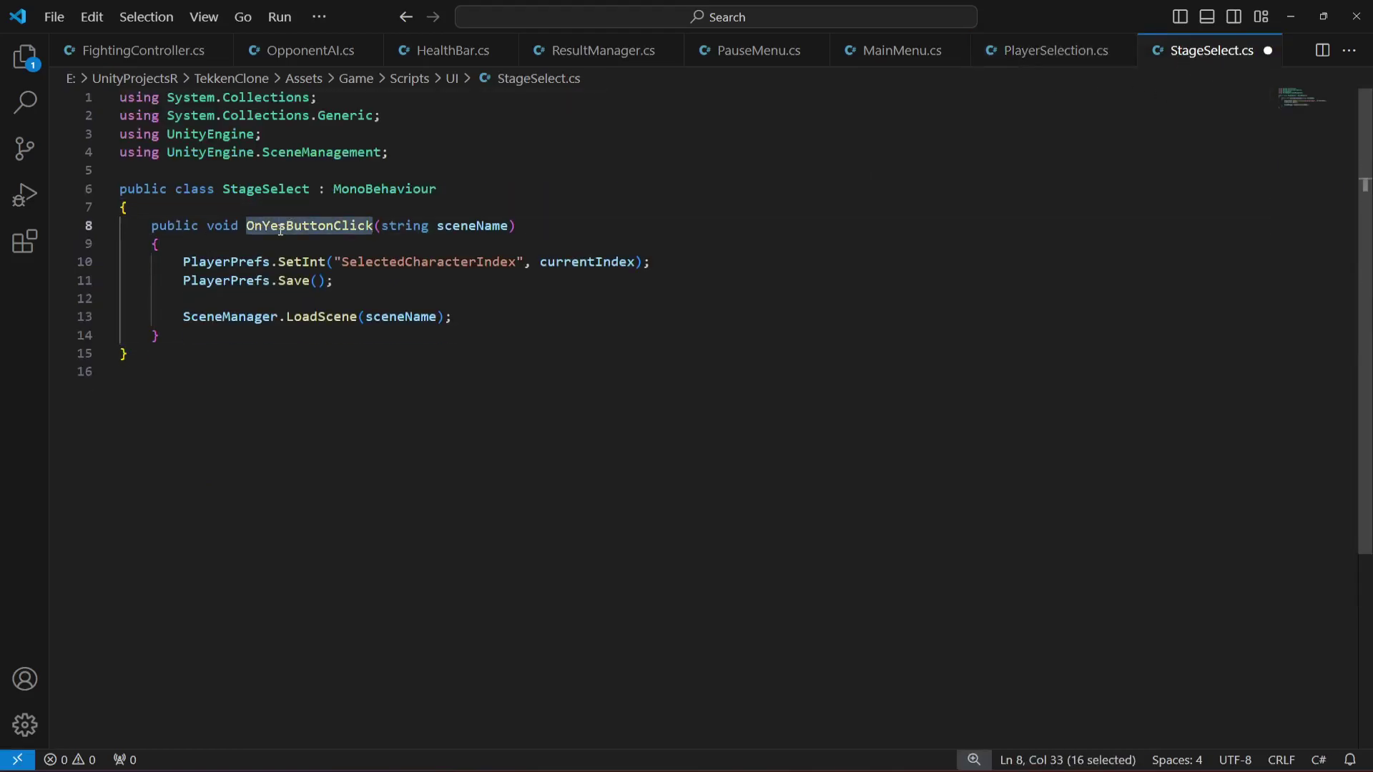
{"action": "type", "text": "SelectStage"}
{"action": "left_click", "coordinate": [333, 281]}
{"action": "left_click_drag", "start_coordinate": [333, 281], "coordinate": [122, 263]}
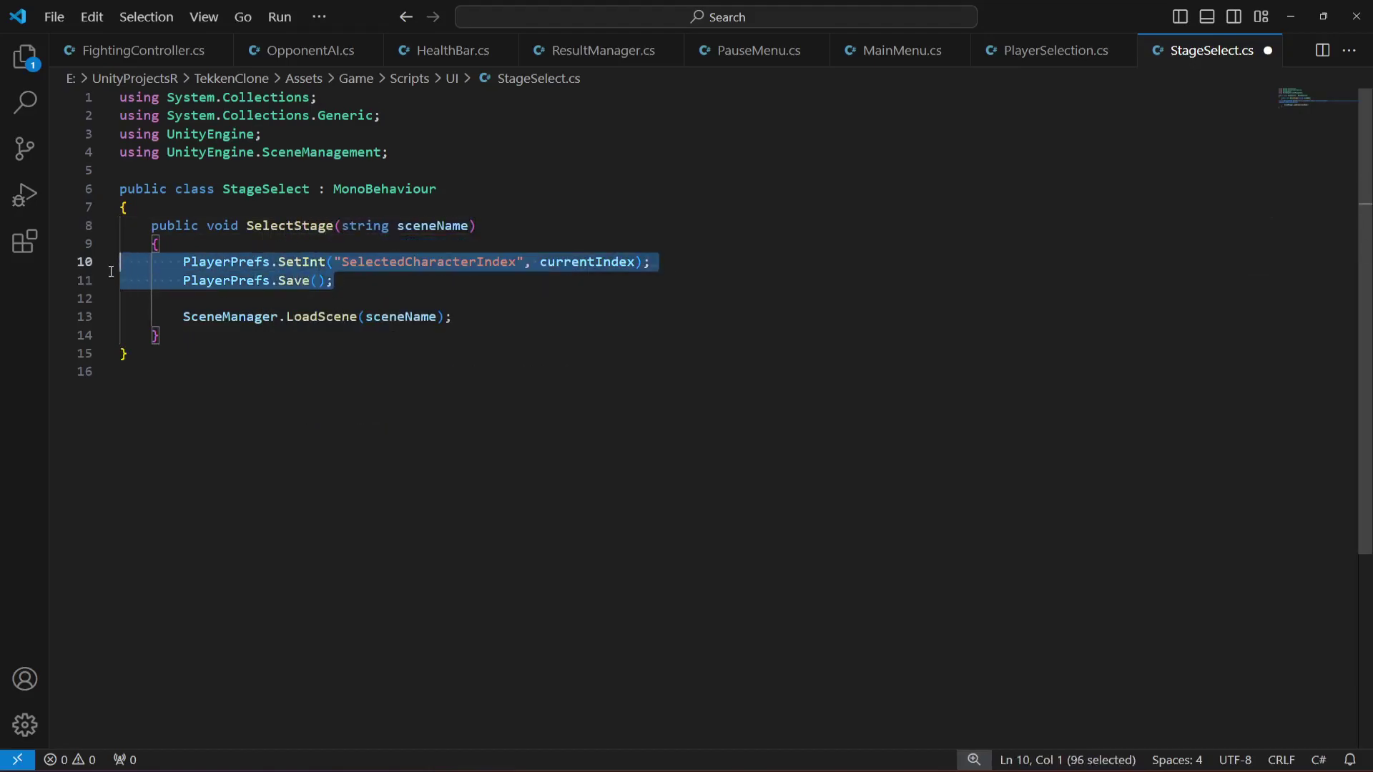
{"action": "key", "text": "Delete"}
{"action": "left_click", "coordinate": [216, 281]}
{"action": "key", "text": "BackSpace"}
{"action": "key", "text": "BackSpace"}
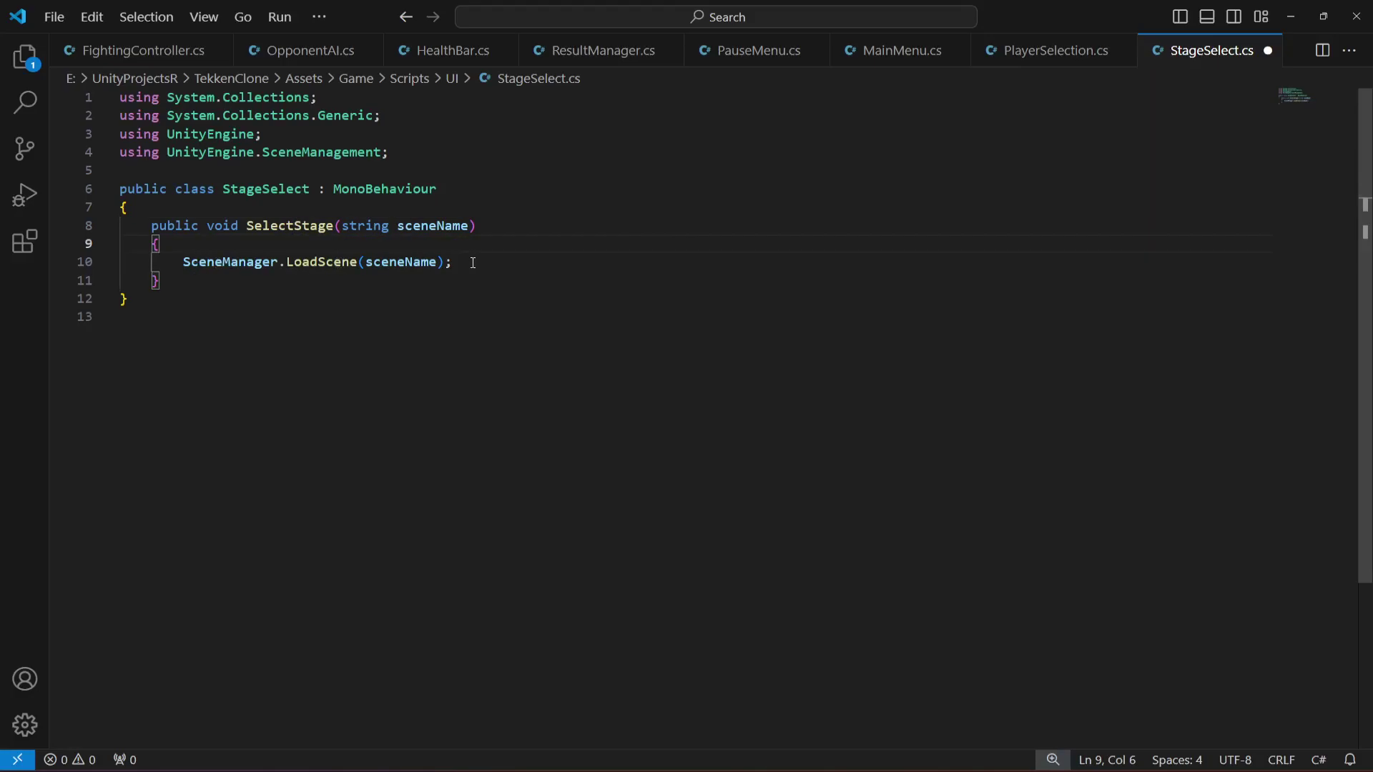
{"action": "left_click", "coordinate": [473, 263]}
{"action": "key", "text": "ctrl+s"}
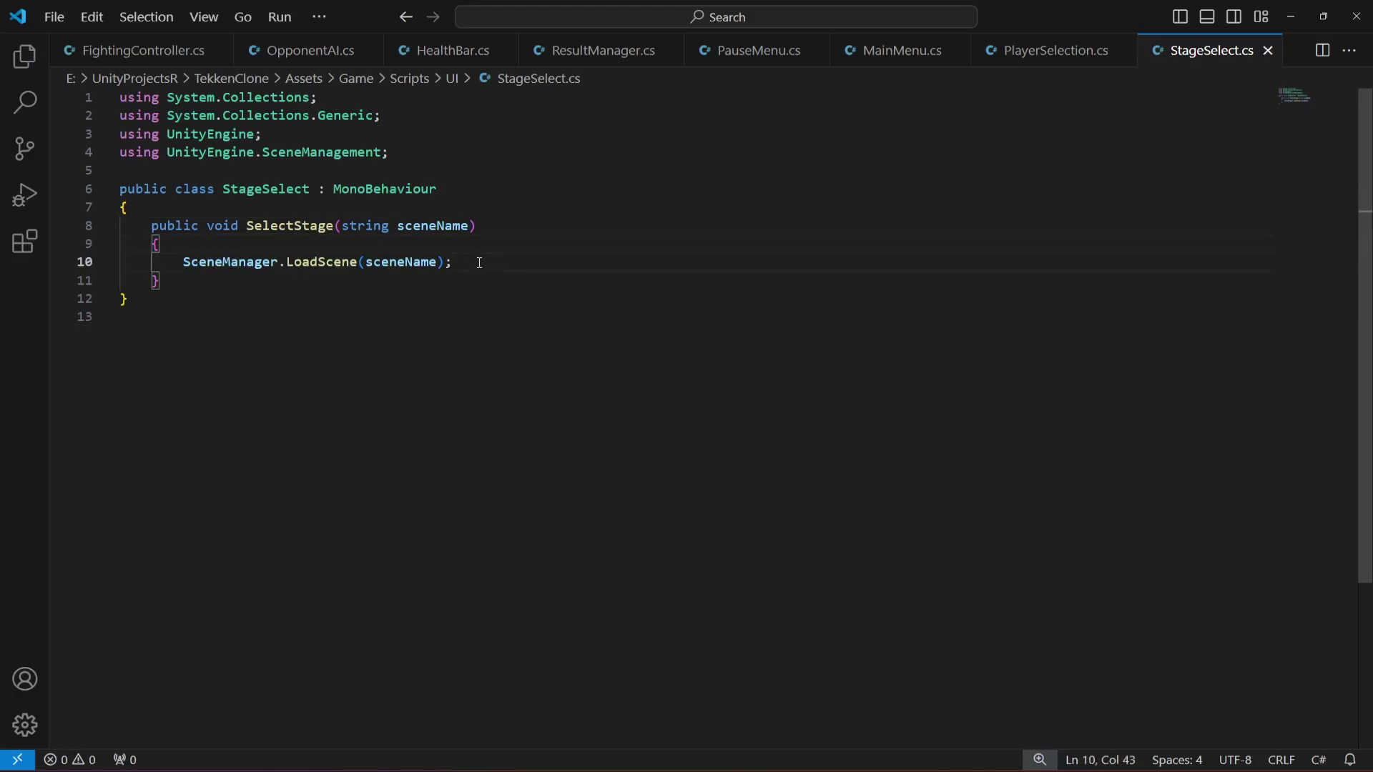
Back in Unity, give Stage1, Stage2 and Stage3 together an On Click event that calls StageSelect.SelectStage on the Canvas.
{"action": "key", "text": "alt+Tab"}
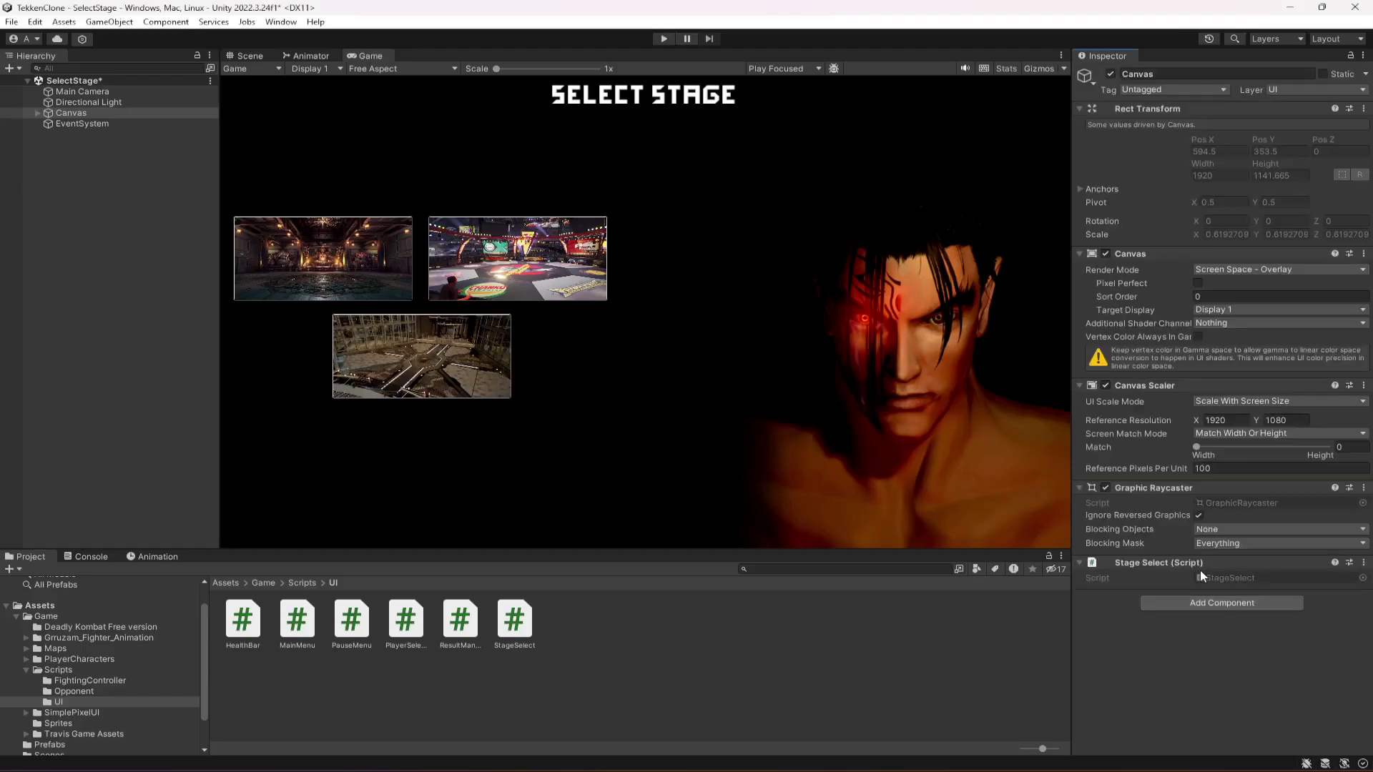
{"action": "left_click", "coordinate": [37, 113]}
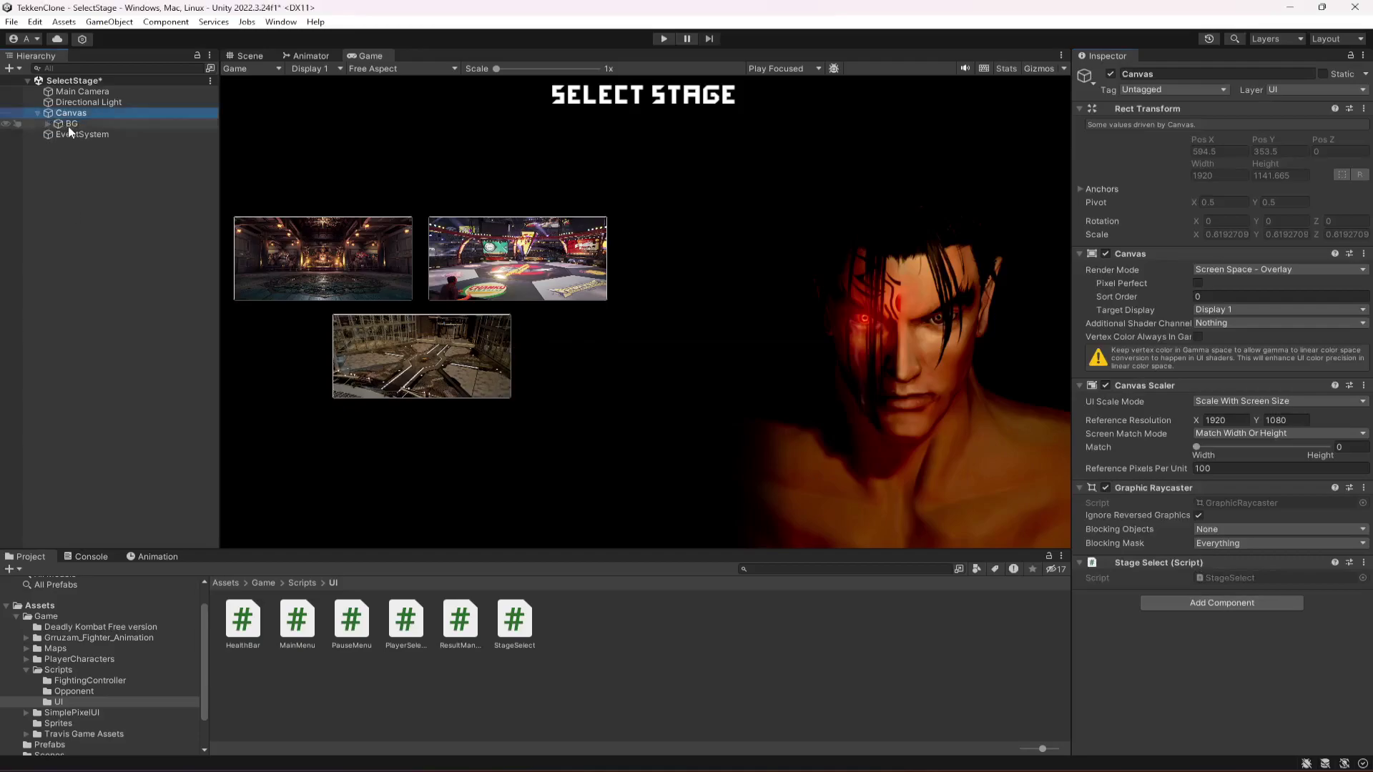
{"action": "left_click", "coordinate": [96, 148]}
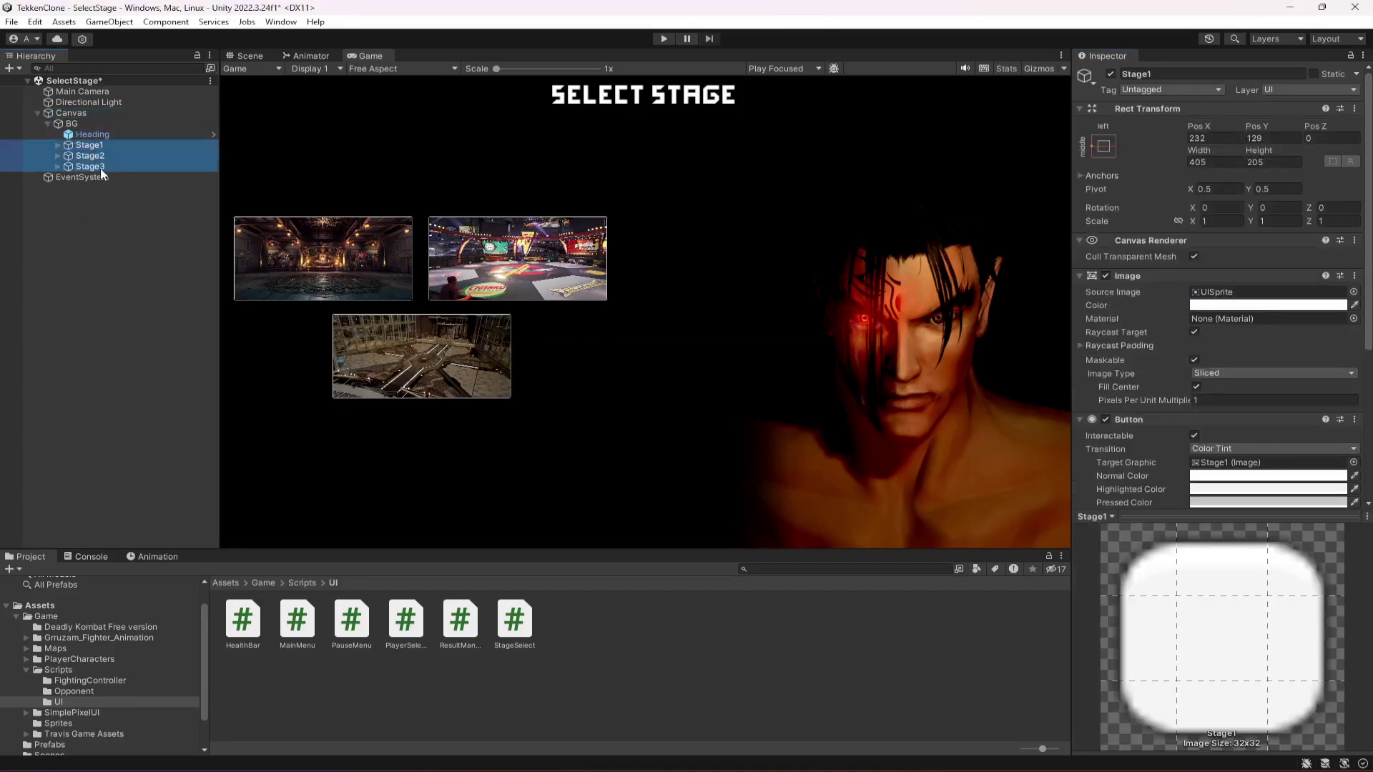
{"action": "left_click", "coordinate": [101, 169], "text": "shift"}
{"action": "scroll", "coordinate": [1237, 465], "scroll_direction": "down", "scroll_amount": 5}
{"action": "scroll", "coordinate": [1232, 462], "scroll_direction": "down", "scroll_amount": 2}
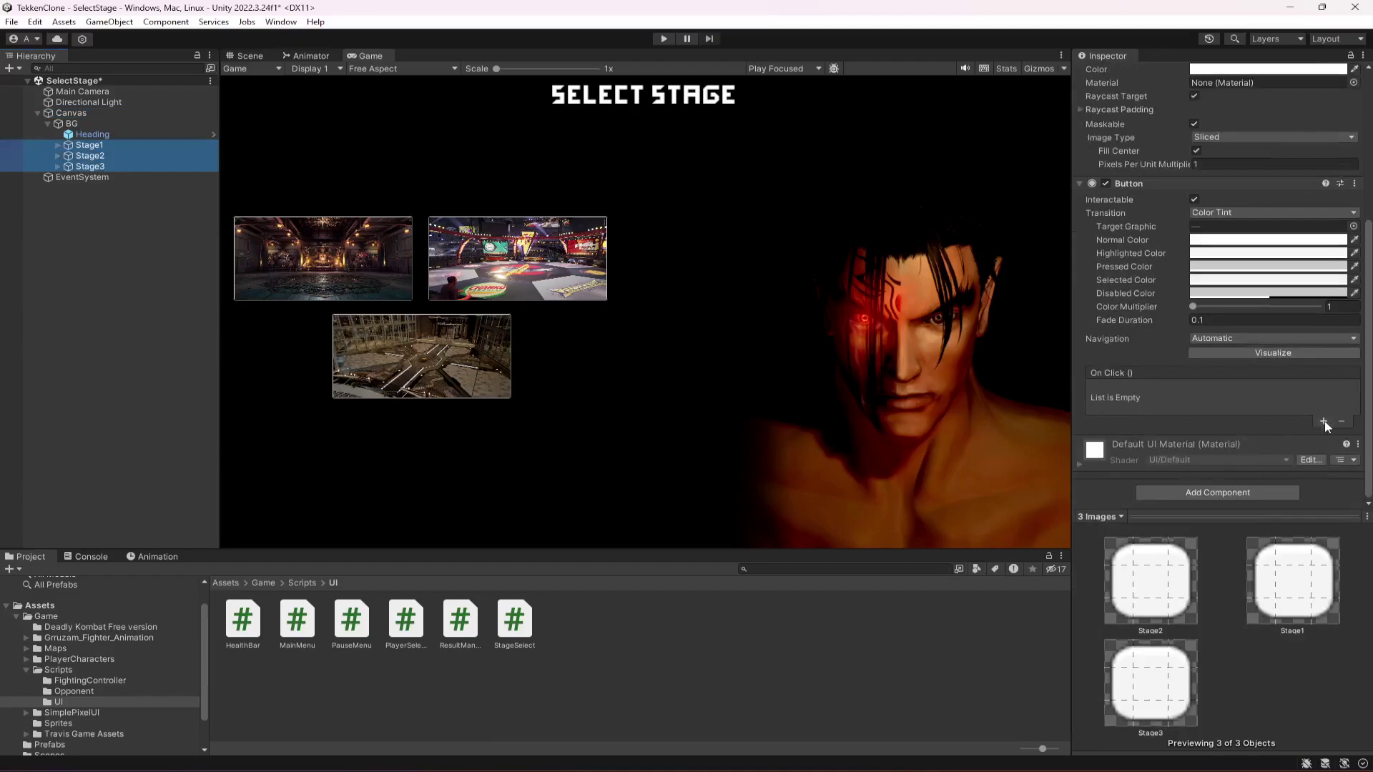
{"action": "left_click", "coordinate": [1324, 422]}
{"action": "left_click_drag", "start_coordinate": [84, 113], "coordinate": [1130, 404]}
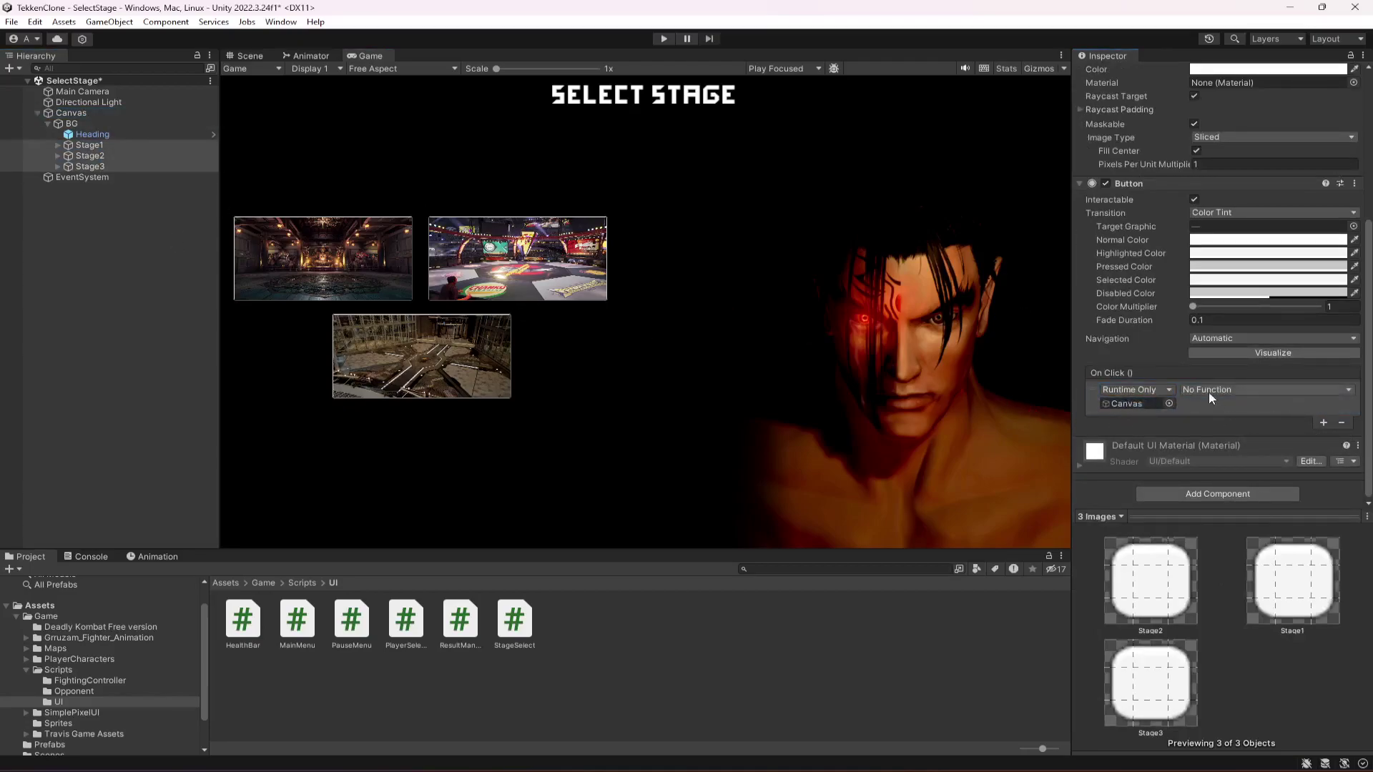
{"action": "left_click", "coordinate": [1209, 395]}
{"action": "mouse_move", "coordinate": [1240, 502]}
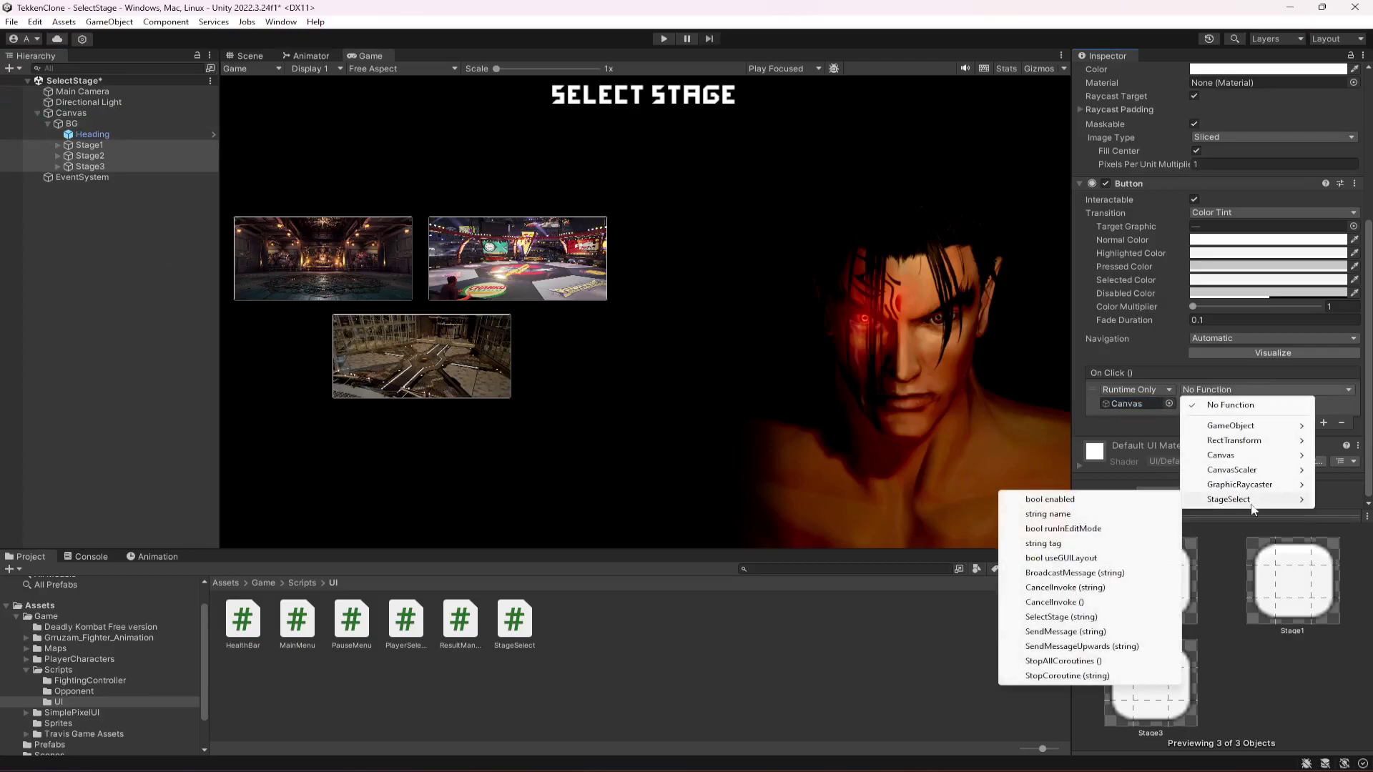
{"action": "left_click", "coordinate": [1077, 617]}
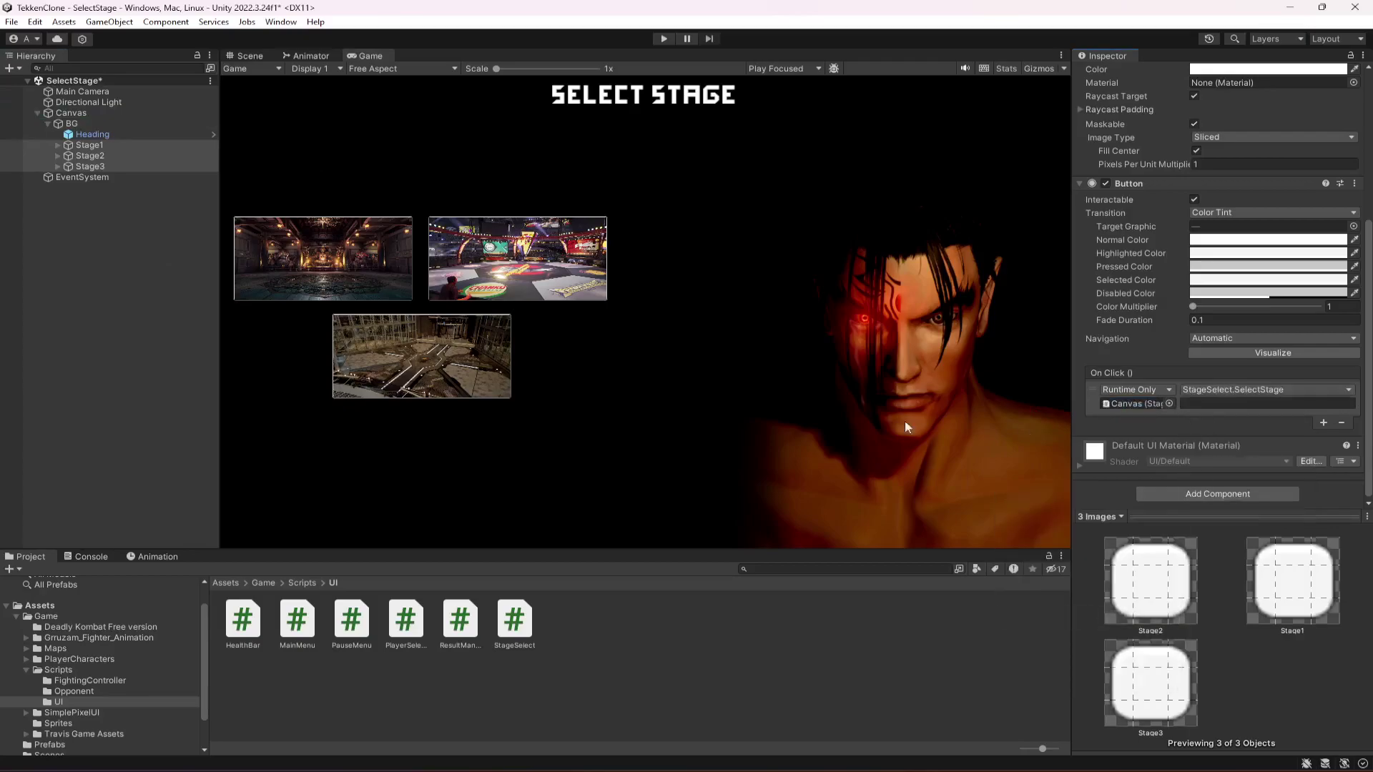
Check the scene names in the Scenes folder and set Stage1's SelectStage argument to Map1.
{"action": "left_click", "coordinate": [110, 147]}
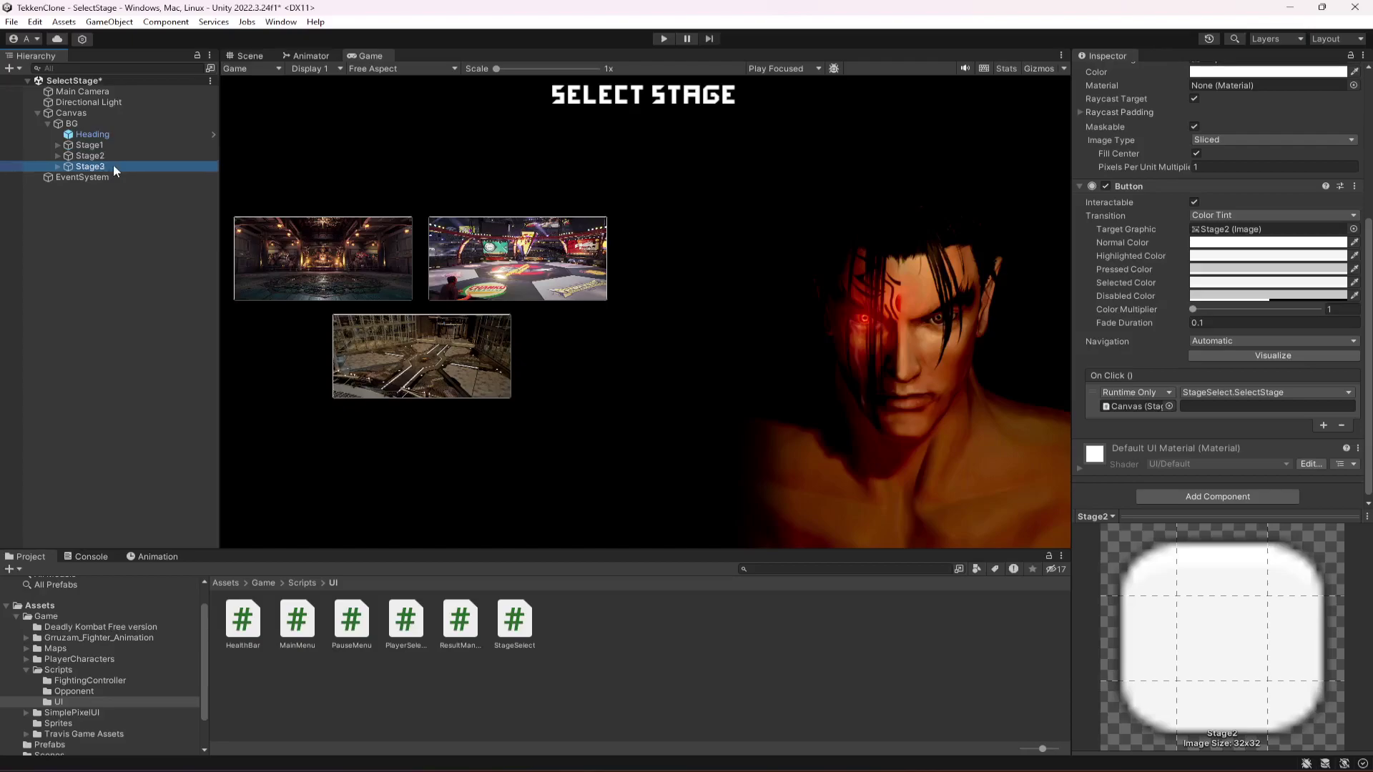
{"action": "left_click", "coordinate": [80, 148]}
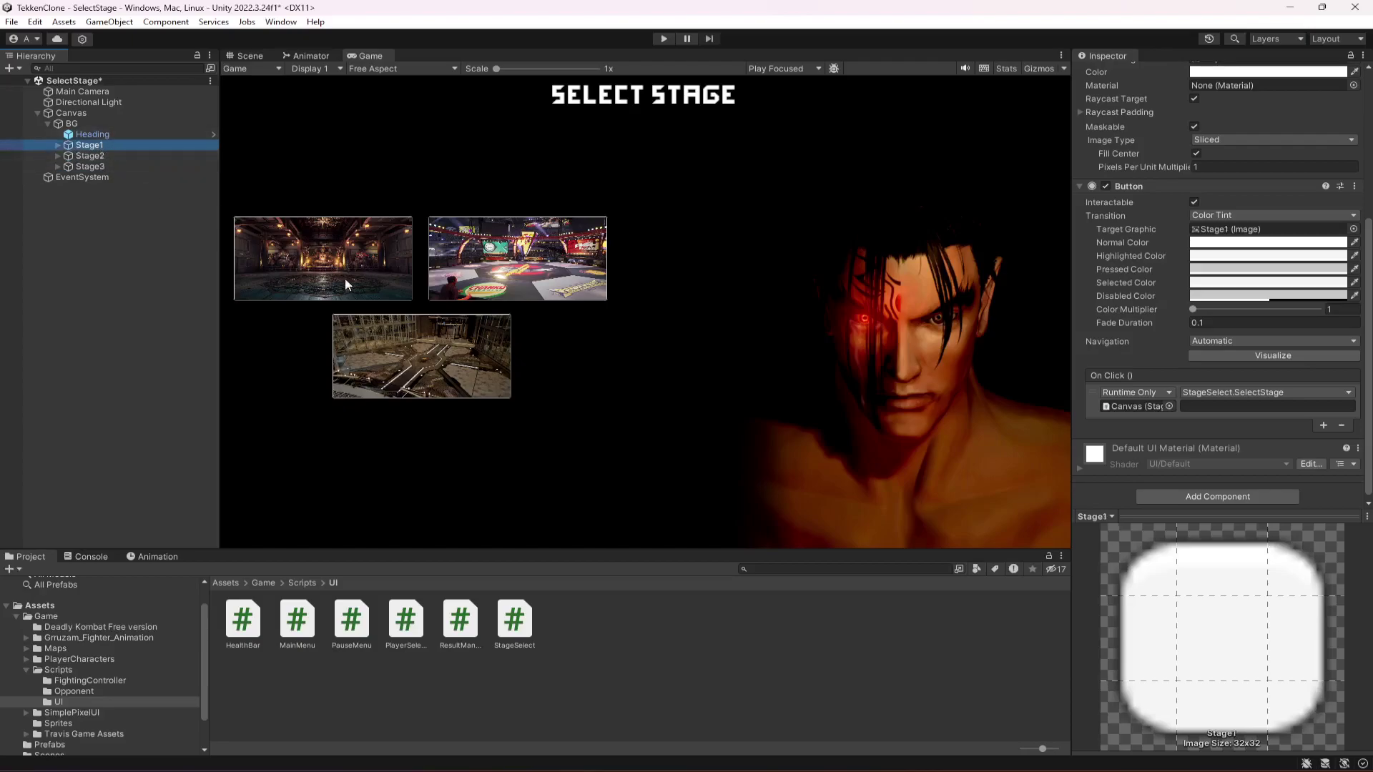
{"action": "scroll", "coordinate": [62, 726], "scroll_direction": "down", "scroll_amount": 2}
{"action": "left_click", "coordinate": [51, 715]}
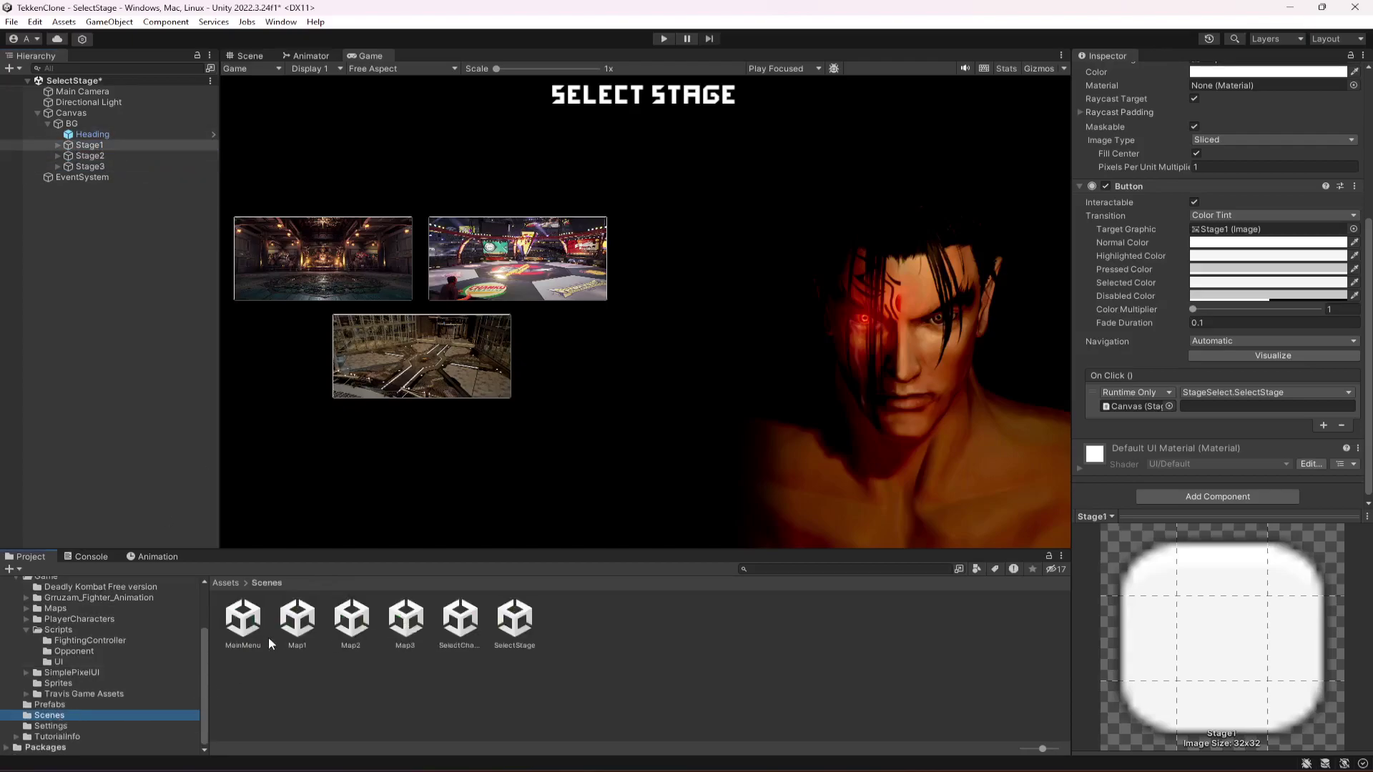
{"action": "left_click", "coordinate": [105, 146]}
{"action": "left_click", "coordinate": [1215, 405]}
{"action": "type", "text": "Map1"}
Set the SelectStage argument of Stage2 to Map2 and of Stage3 to Map3, save the scene, and collapse the Canvas hierarchy.
{"action": "left_click", "coordinate": [91, 155]}
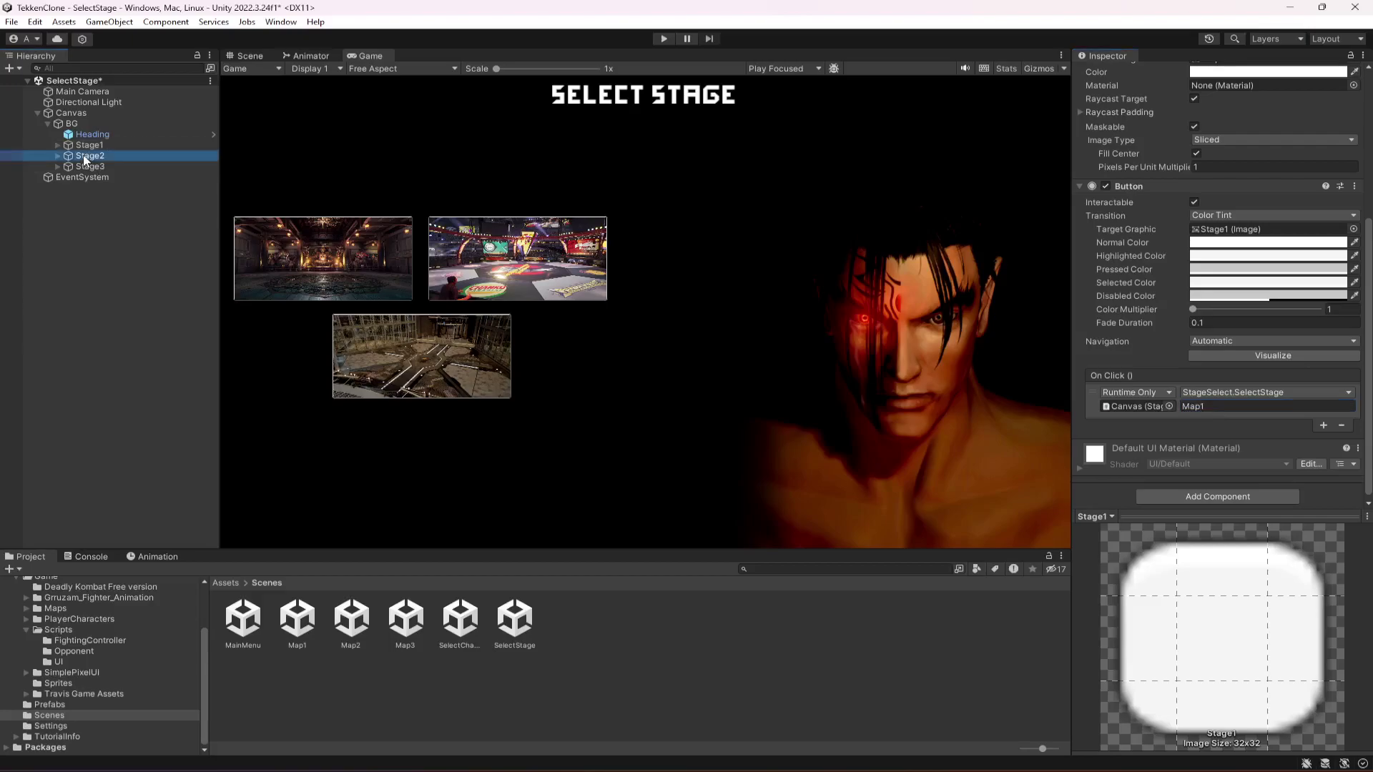
{"action": "left_click", "coordinate": [1207, 406]}
{"action": "type", "text": "Map"}
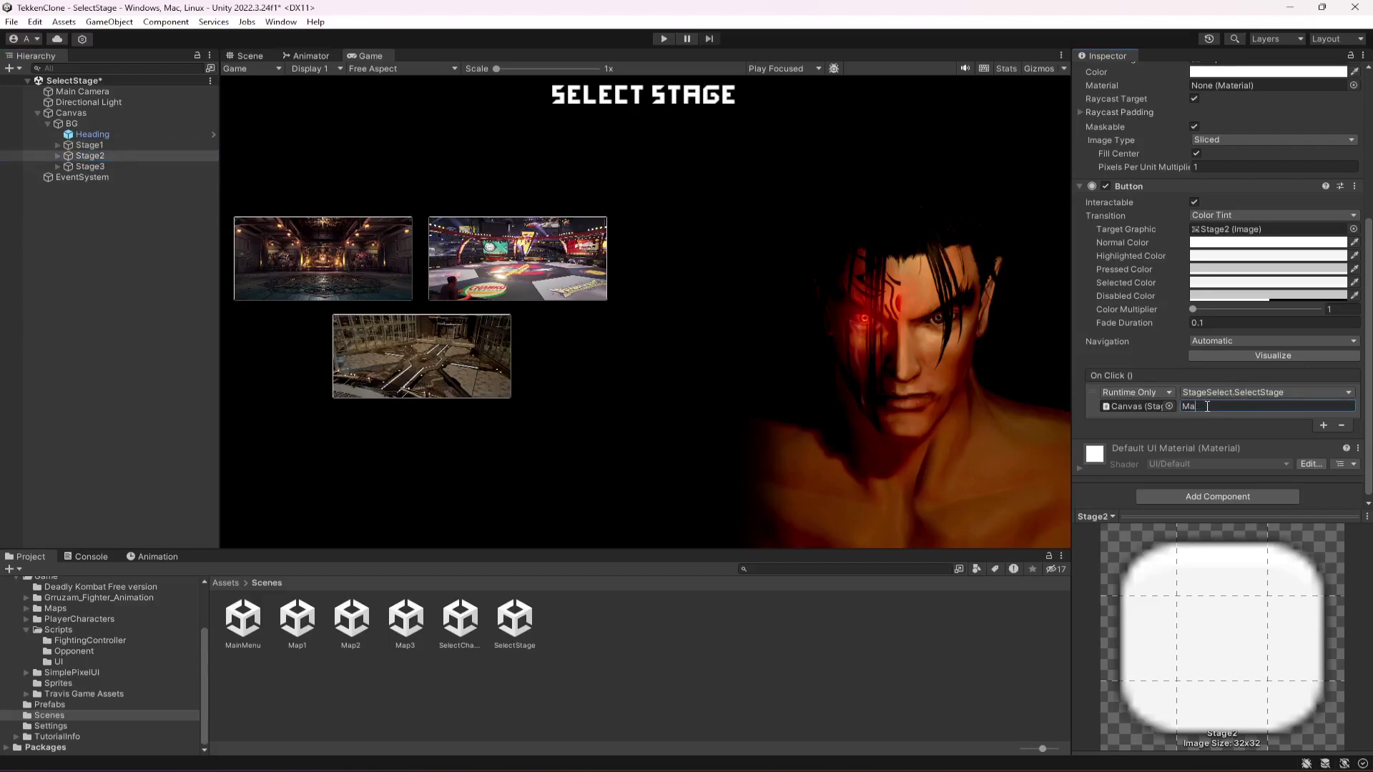
{"action": "left_click", "coordinate": [143, 166]}
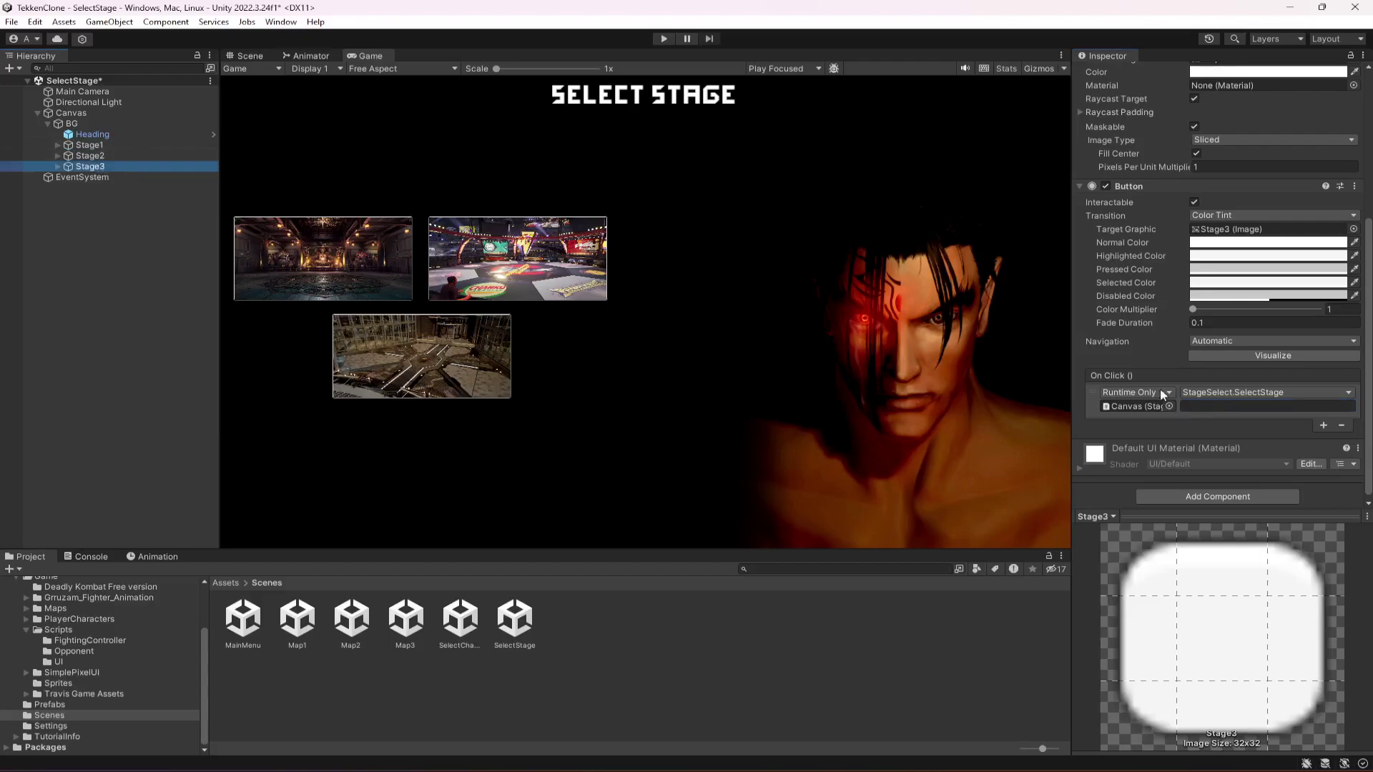
{"action": "type", "text": "Map"}
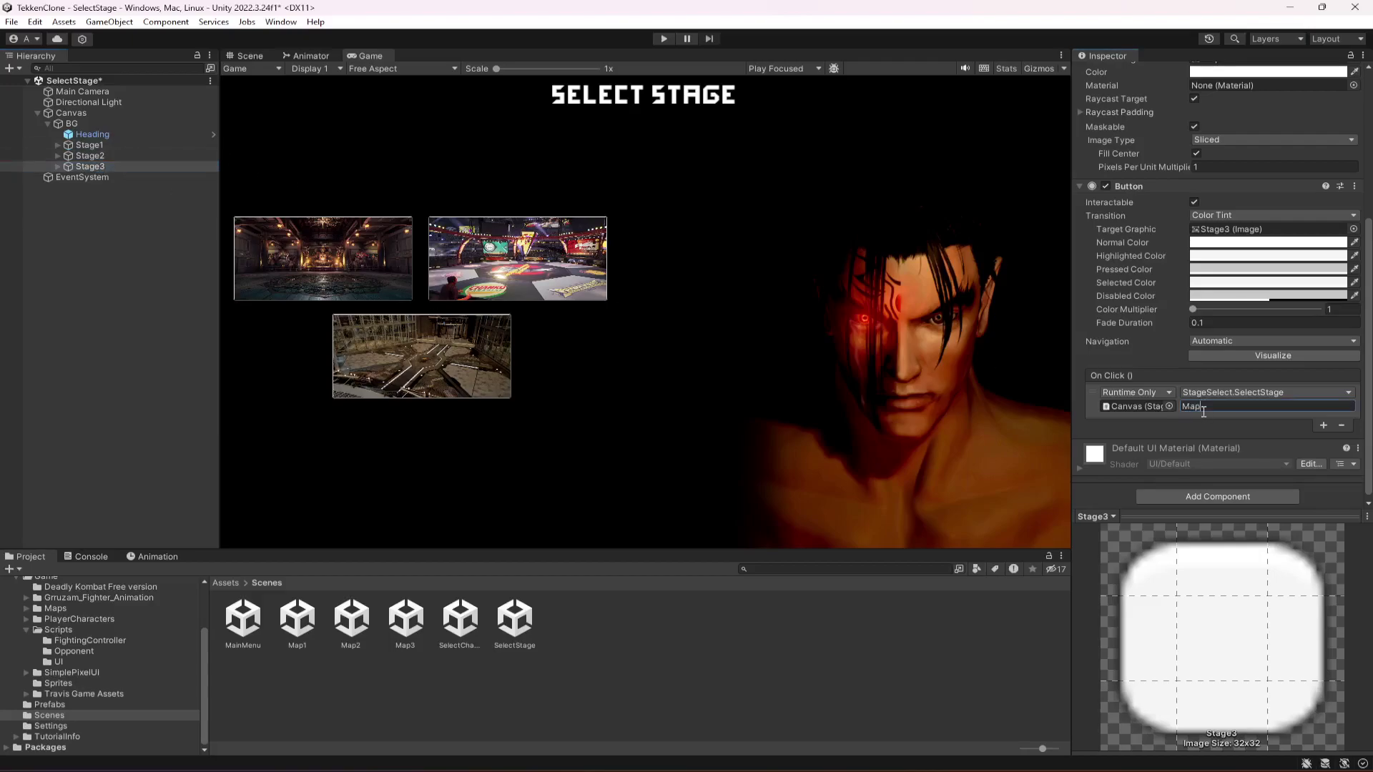
{"action": "type", "text": "3"}
{"action": "key", "text": "Return"}
{"action": "key", "text": "ctrl+s"}
{"action": "left_click", "coordinate": [40, 234]}
{"action": "left_click", "coordinate": [47, 123]}
{"action": "left_click", "coordinate": [37, 112]}
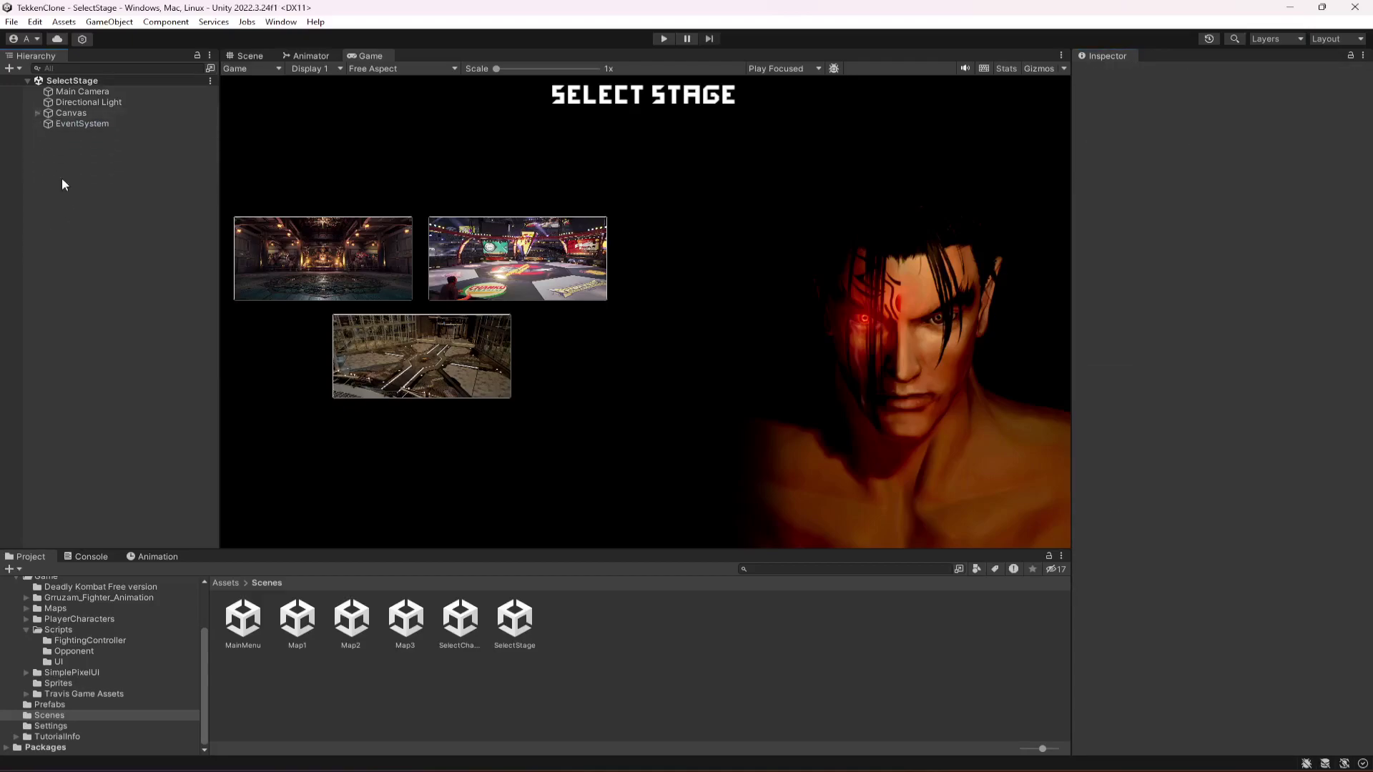
Open the MainMenu scene and run the game in a maximized Game view.
{"action": "left_click", "coordinate": [26, 629]}
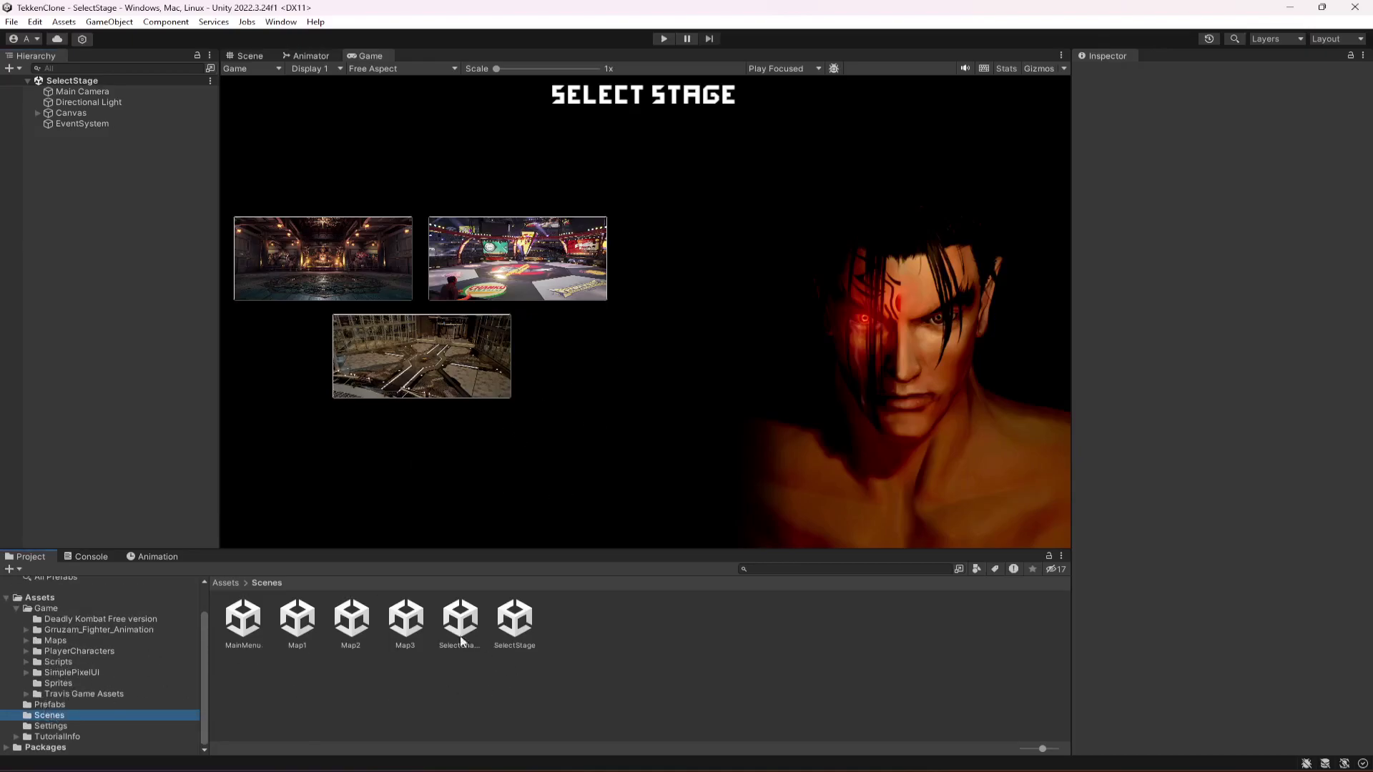
{"action": "double_click", "coordinate": [242, 619]}
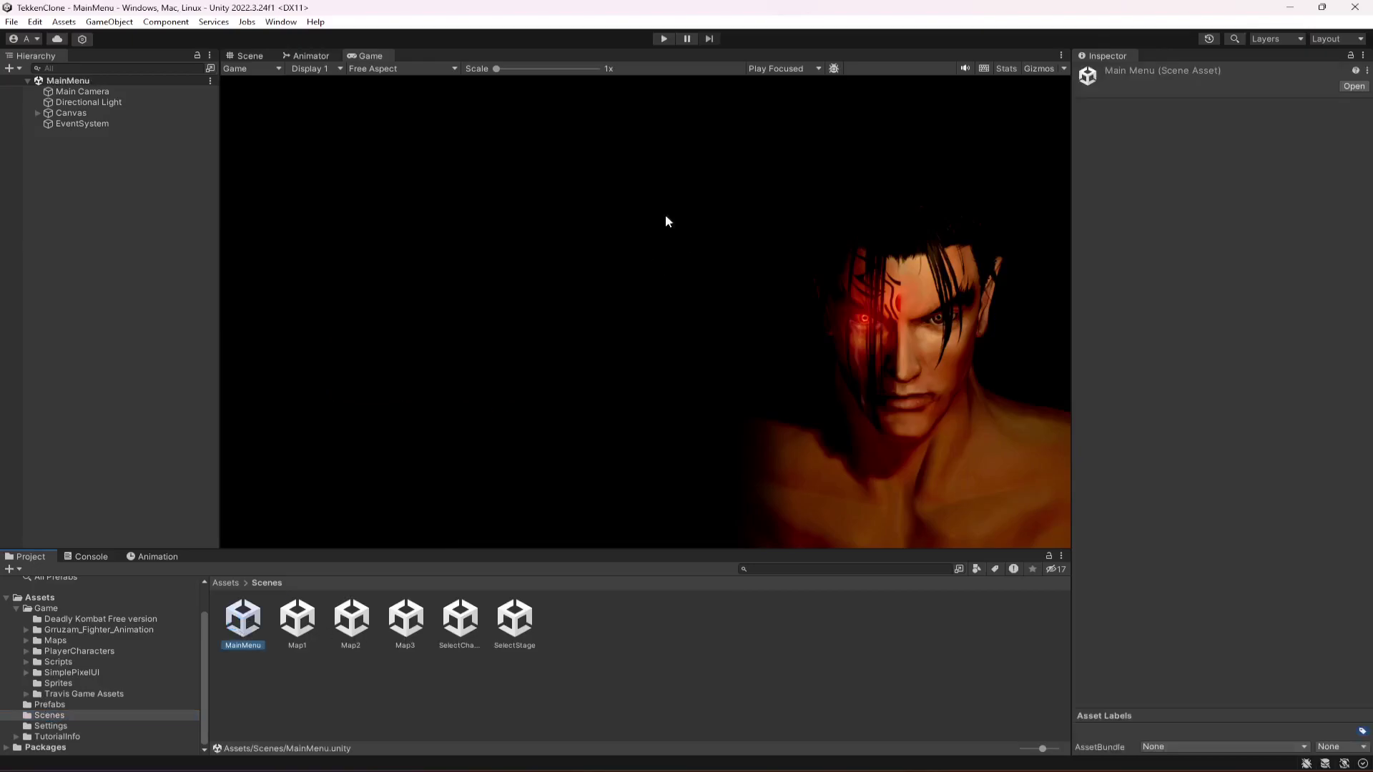
{"action": "left_click", "coordinate": [665, 39]}
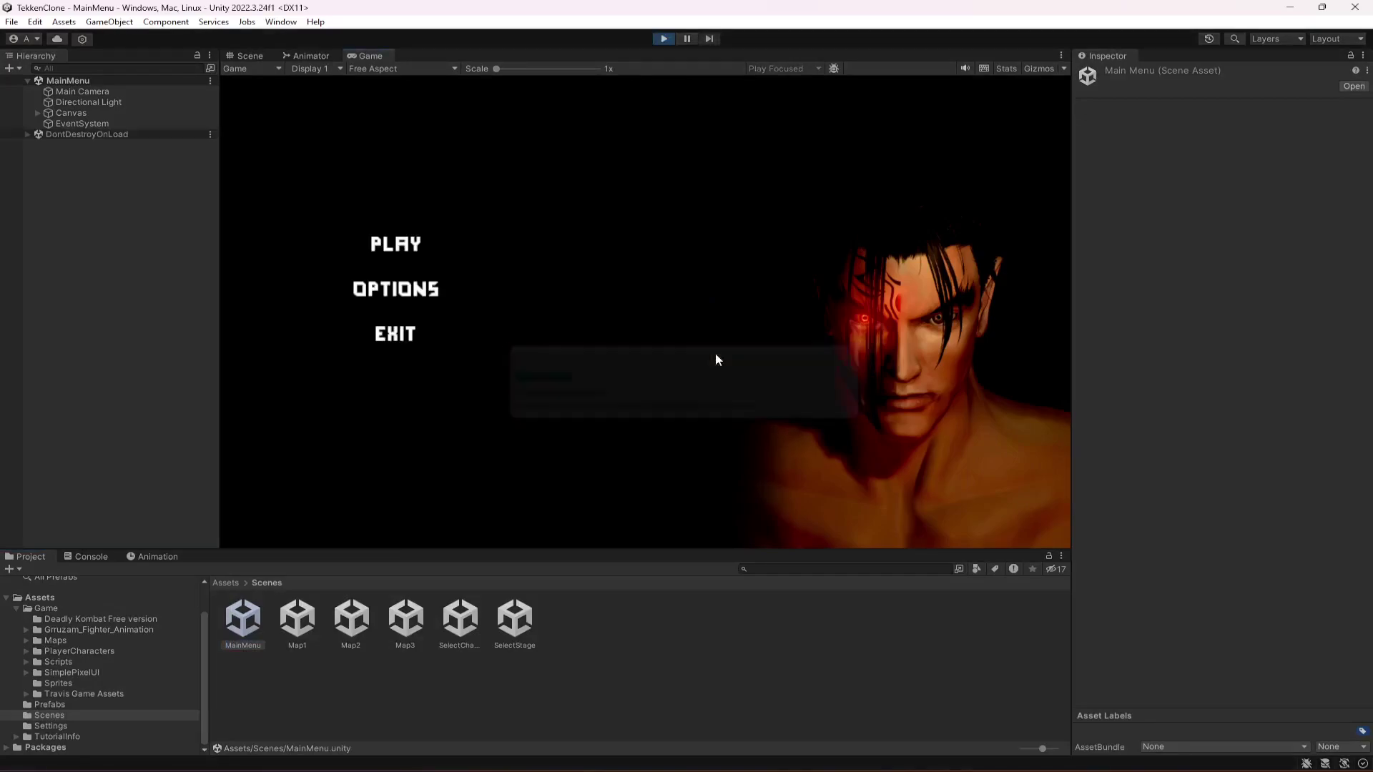
{"action": "double_click", "coordinate": [601, 55]}
Test character selection from the main menu by switching to the next character and confirming it.
{"action": "left_click", "coordinate": [267, 313]}
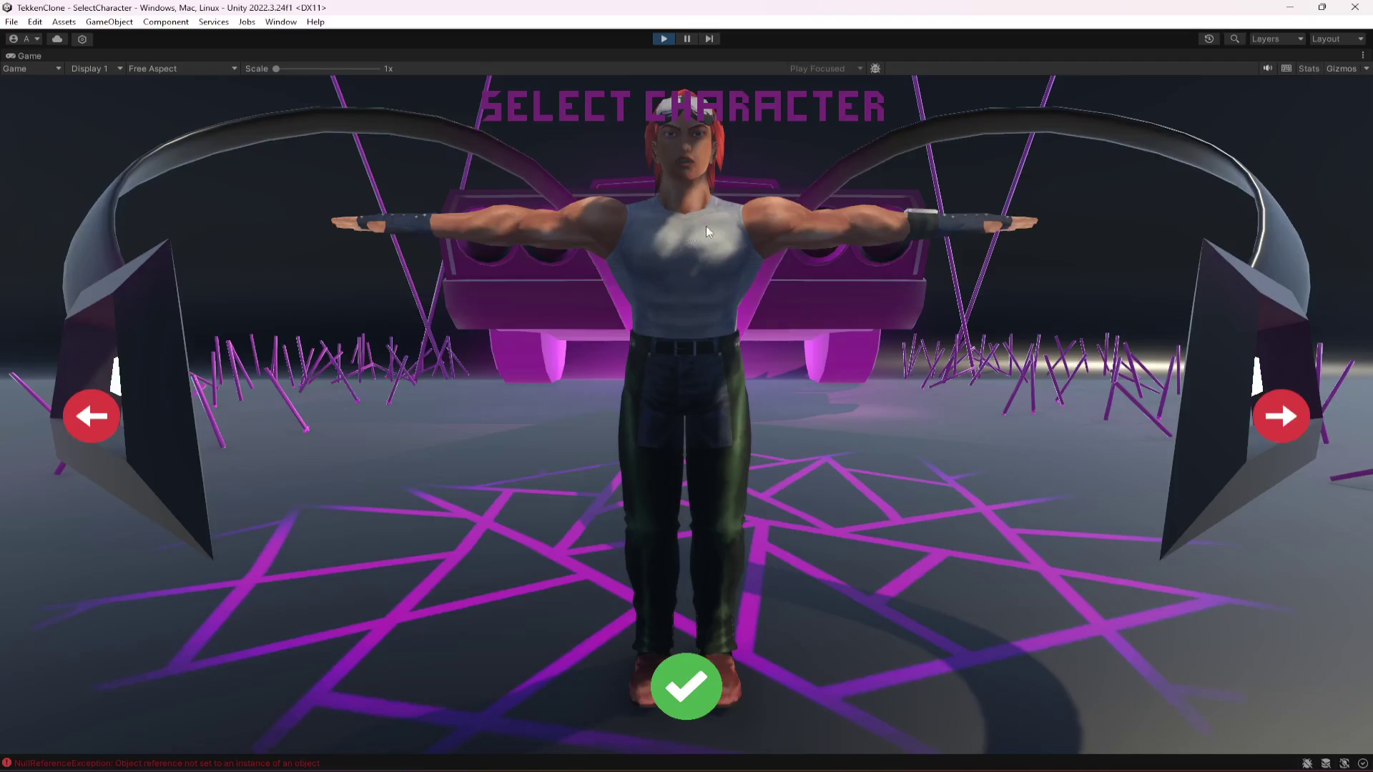
{"action": "left_click", "coordinate": [1293, 416]}
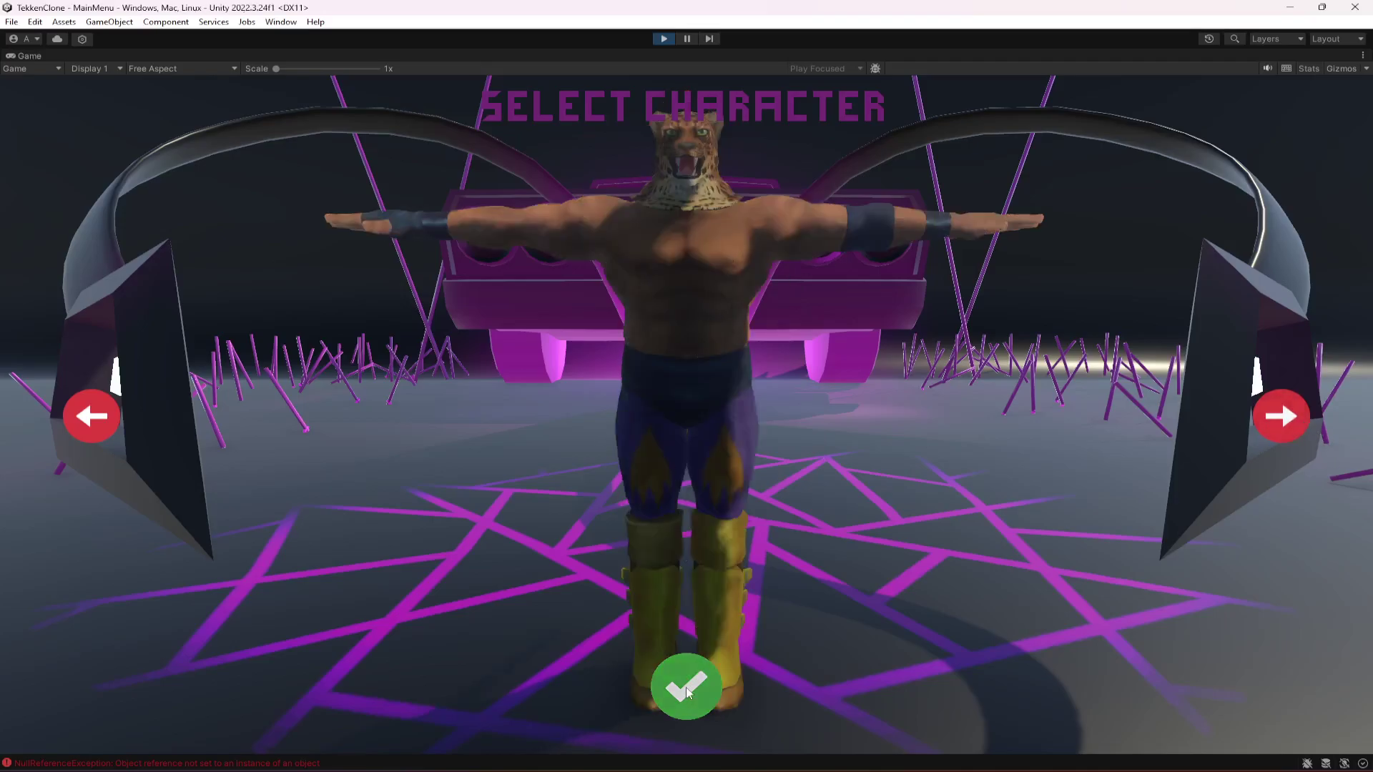
{"action": "left_click", "coordinate": [687, 689]}
Restart play mode, confirm the displayed character in character selection, and open the stage selection from the main menu.
{"action": "left_click", "coordinate": [664, 37]}
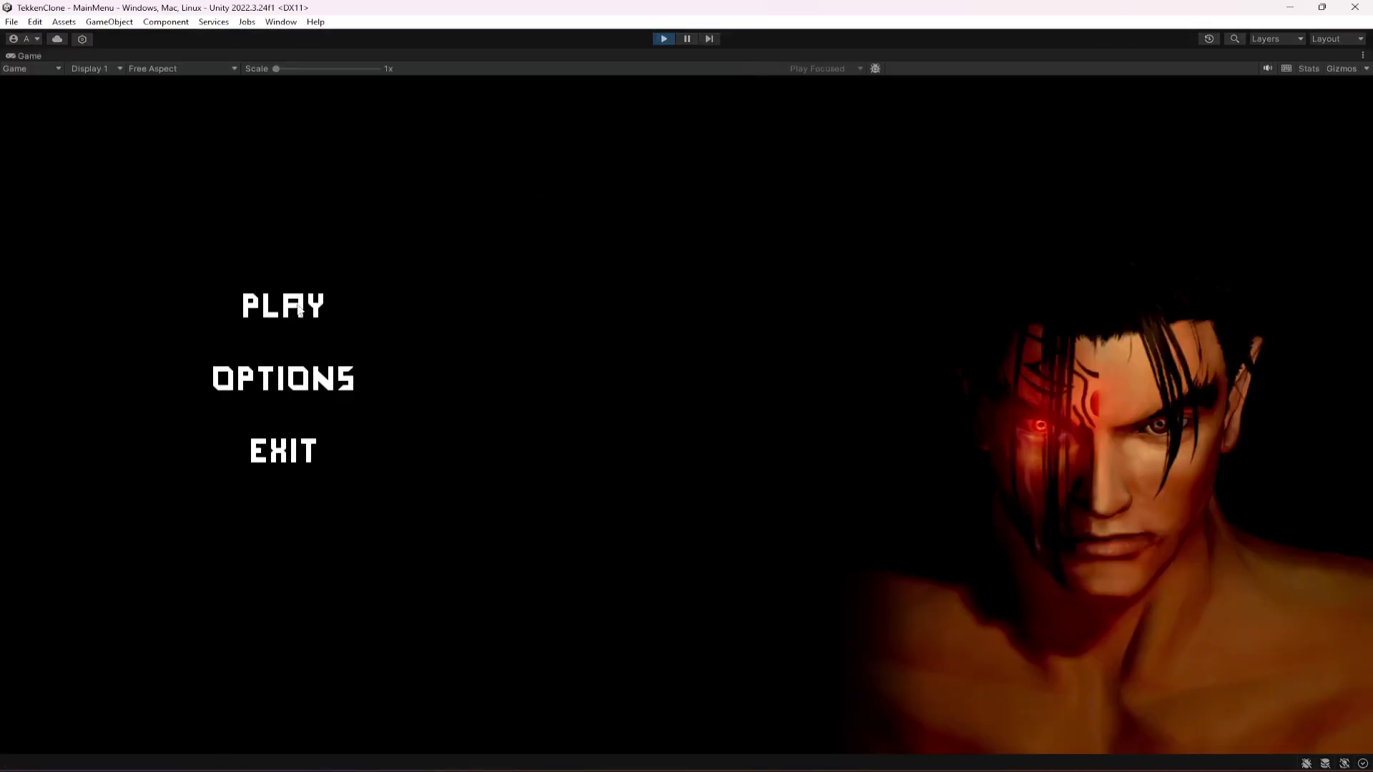
{"action": "left_click", "coordinate": [305, 314]}
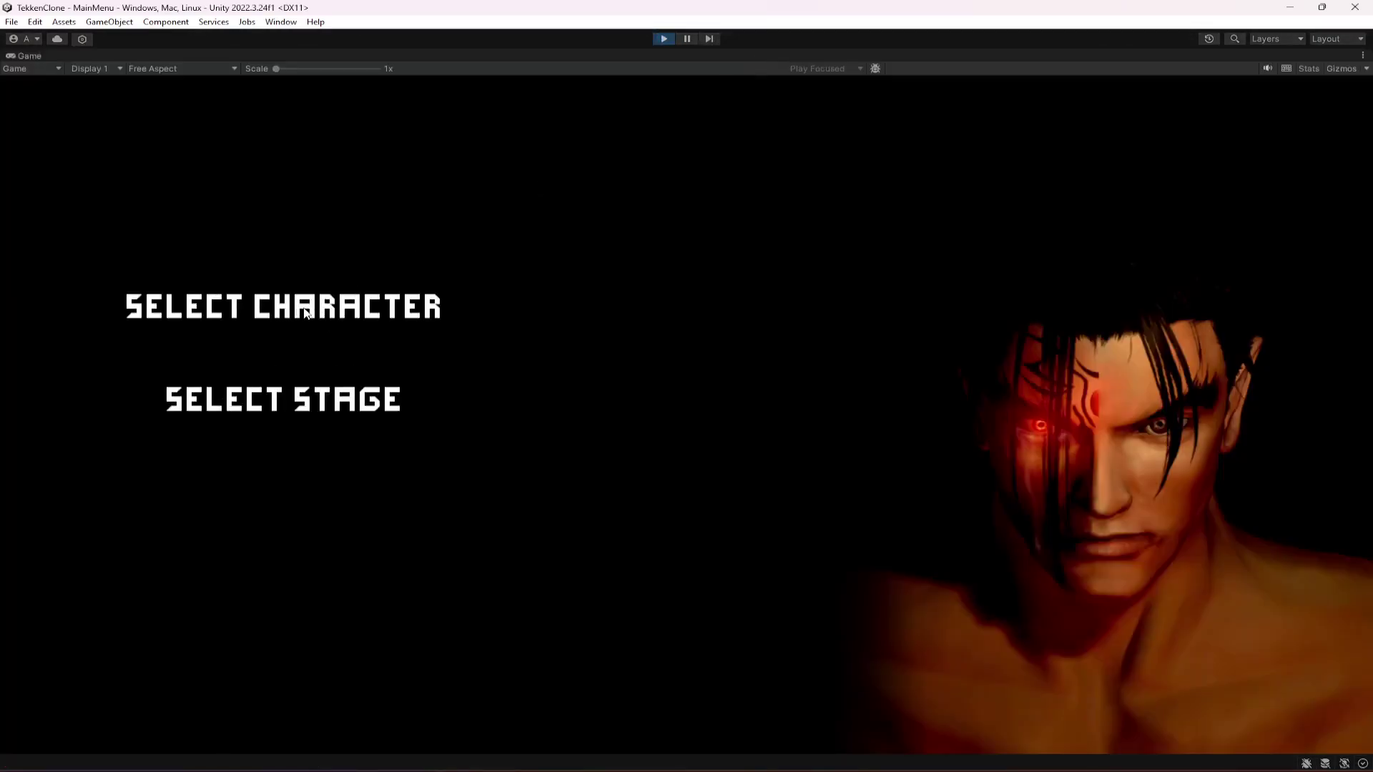
{"action": "left_click", "coordinate": [305, 312]}
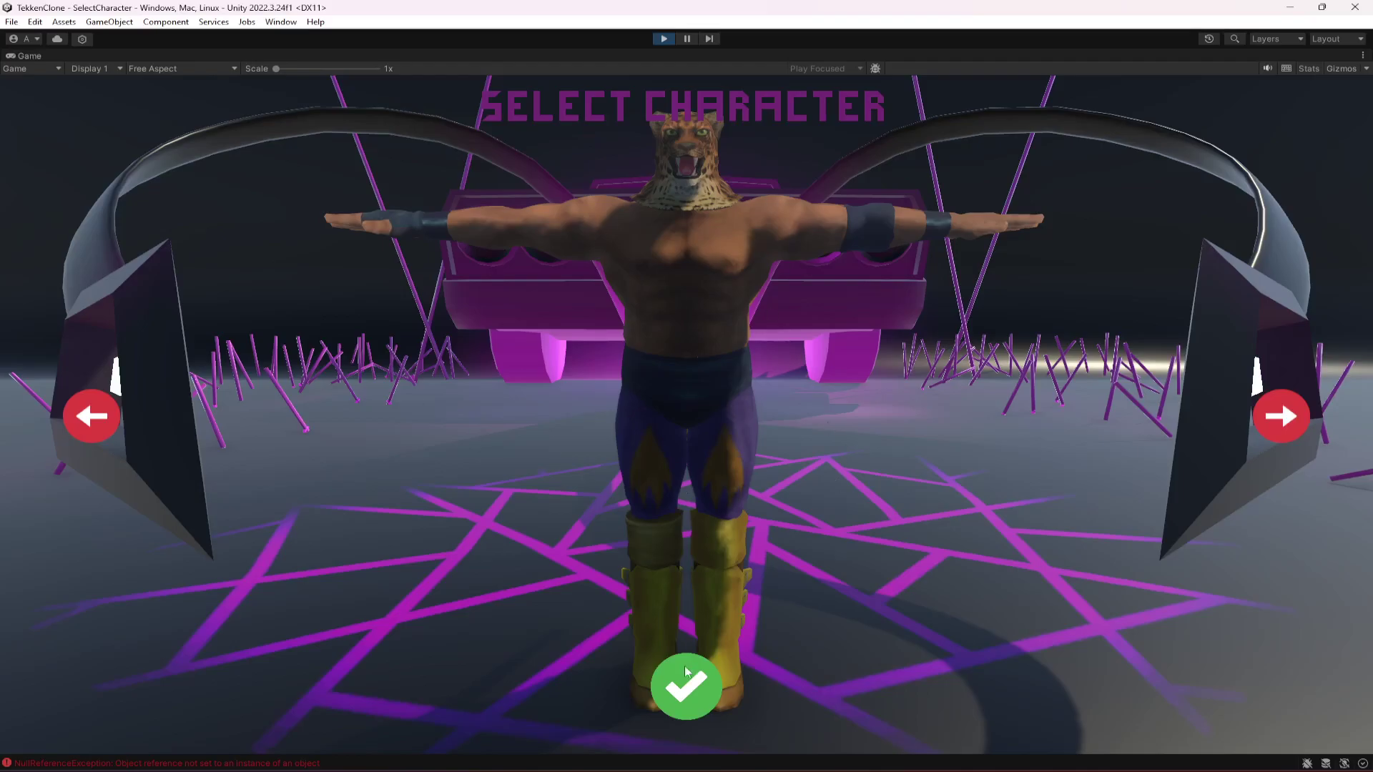
{"action": "left_click", "coordinate": [697, 696]}
{"action": "left_click", "coordinate": [271, 316]}
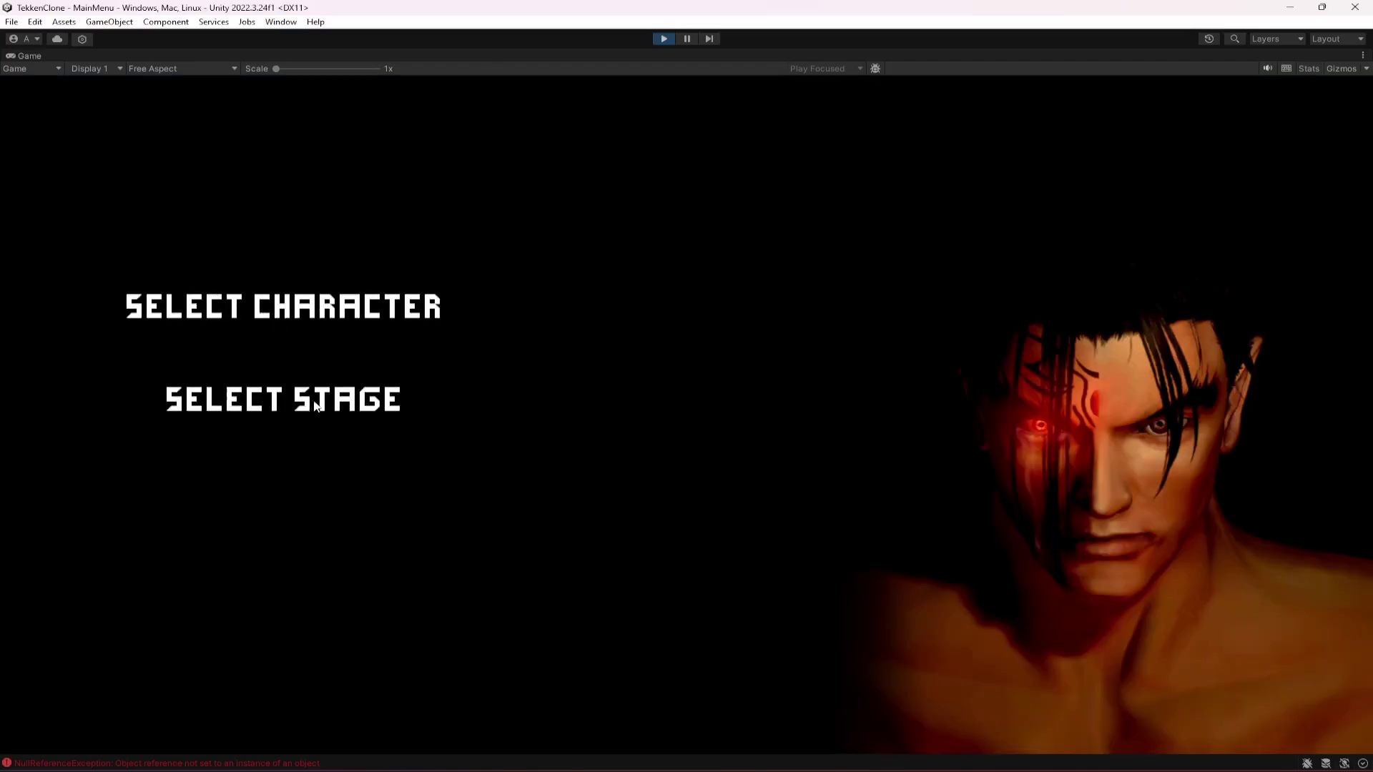
{"action": "left_click", "coordinate": [319, 404]}
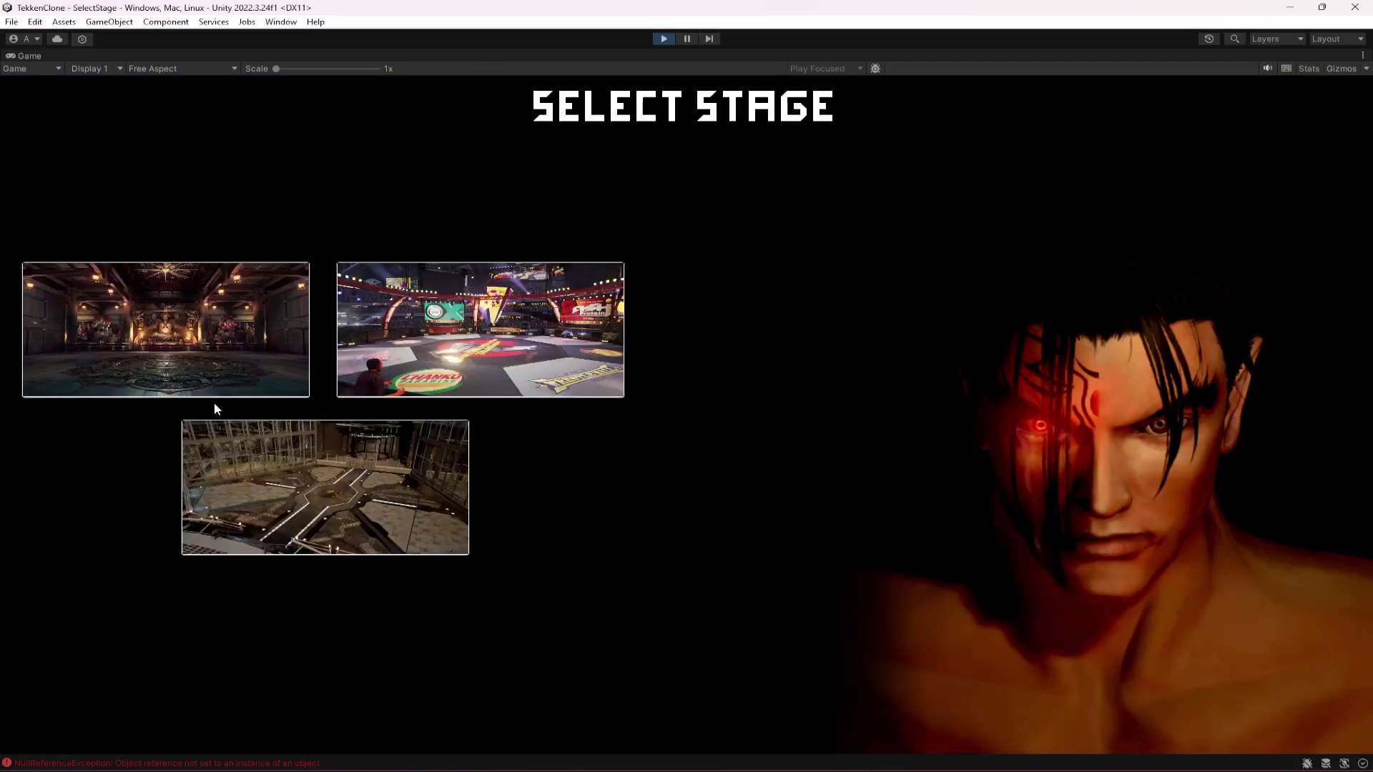
Load the first stage from stage selection, stop the fight, and restart the game from MainMenu in a maximized Game view.
{"action": "left_click", "coordinate": [164, 334]}
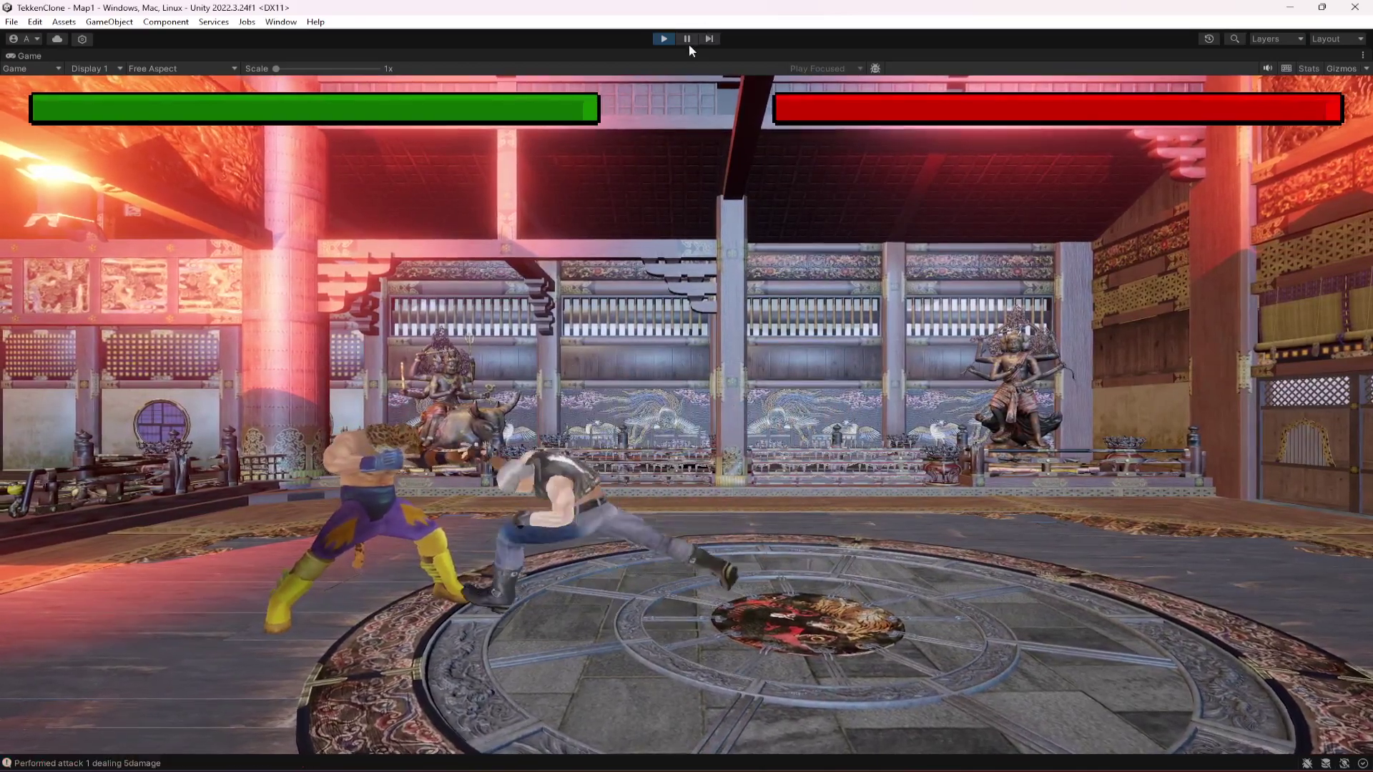
{"action": "left_click", "coordinate": [663, 39]}
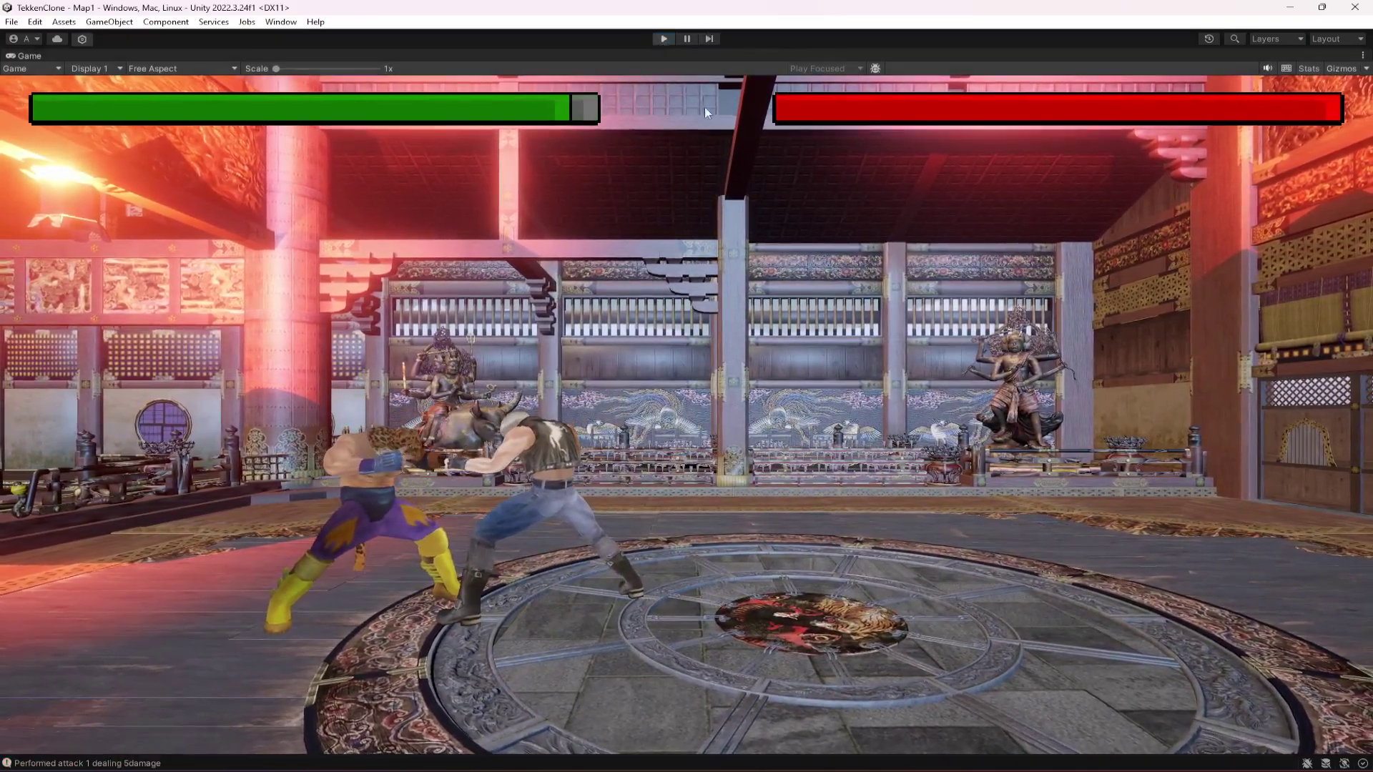
{"action": "left_click", "coordinate": [661, 39]}
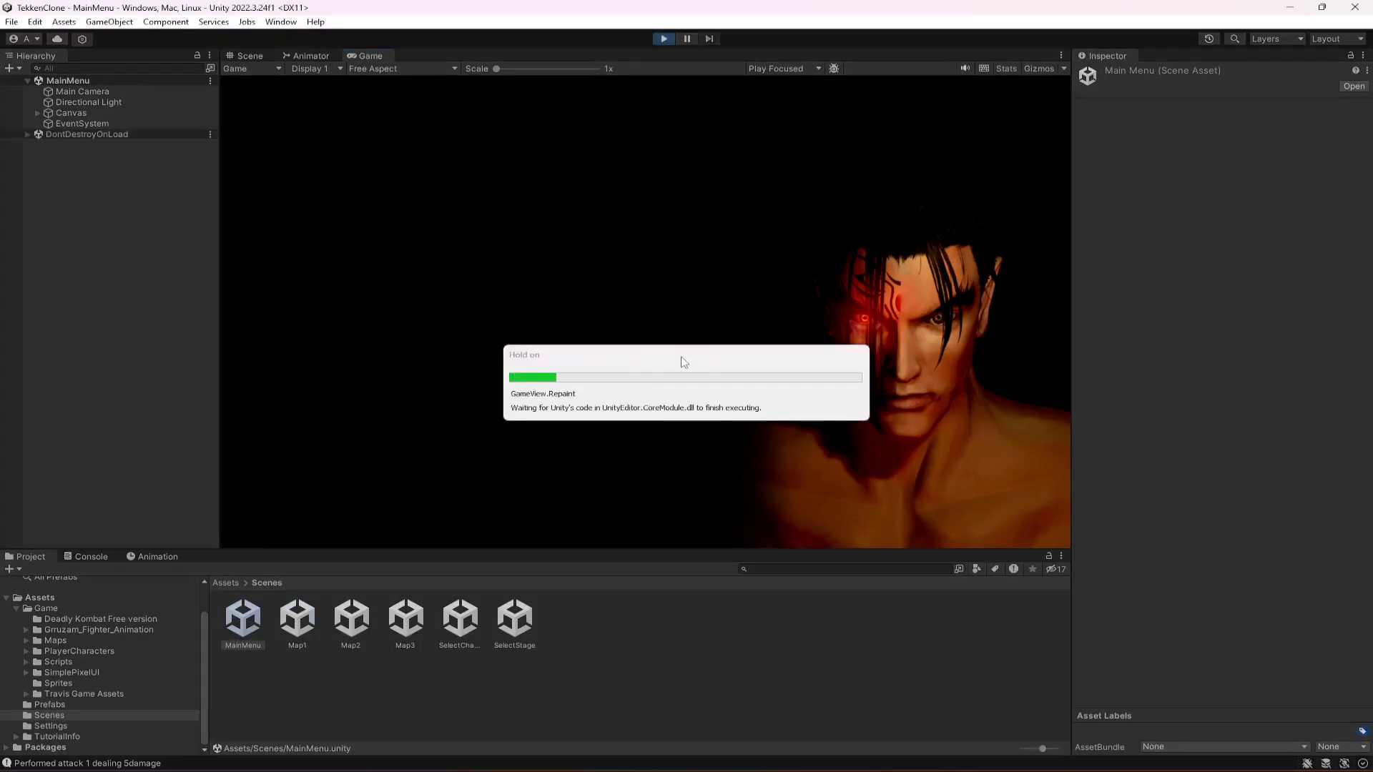
{"action": "double_click", "coordinate": [636, 53]}
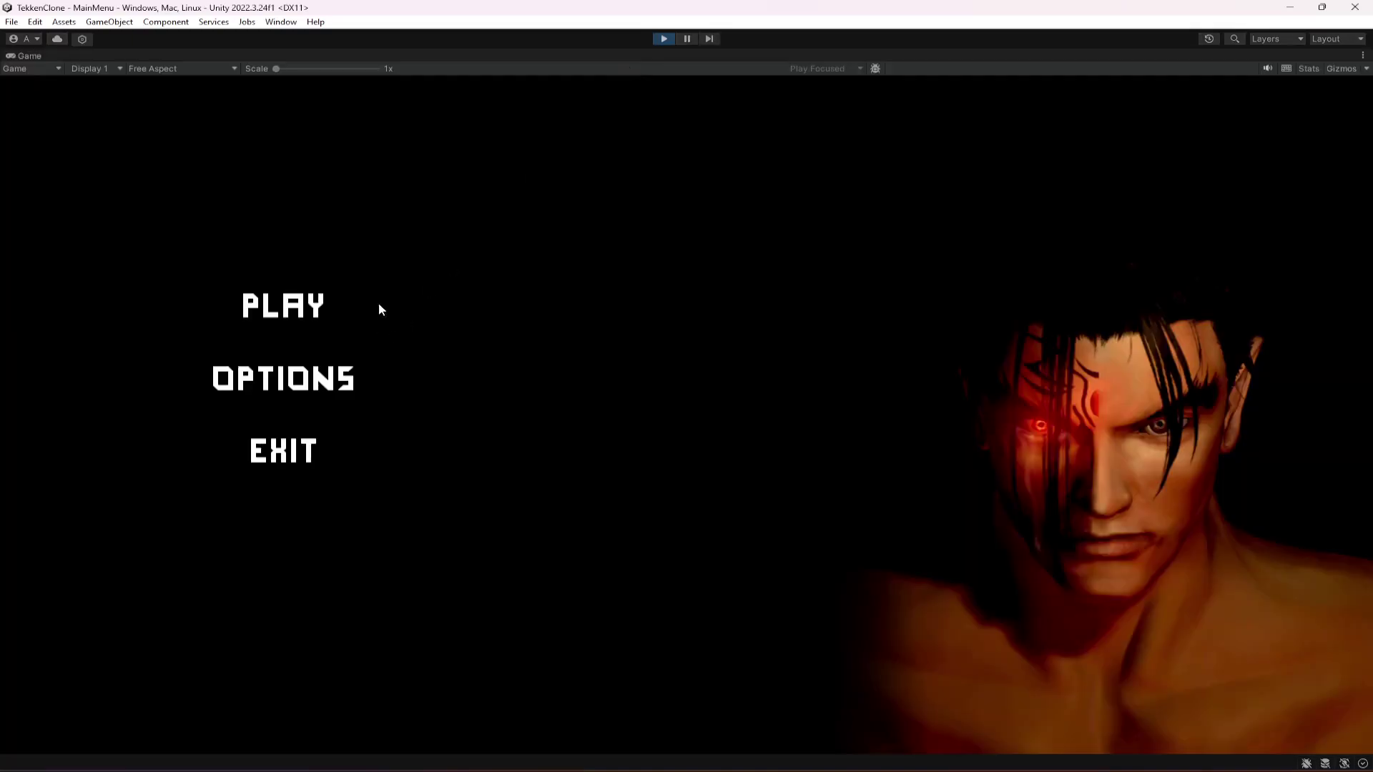
Open character selection from the main menu, switch to the next character, and confirm it.
{"action": "left_click", "coordinate": [289, 322]}
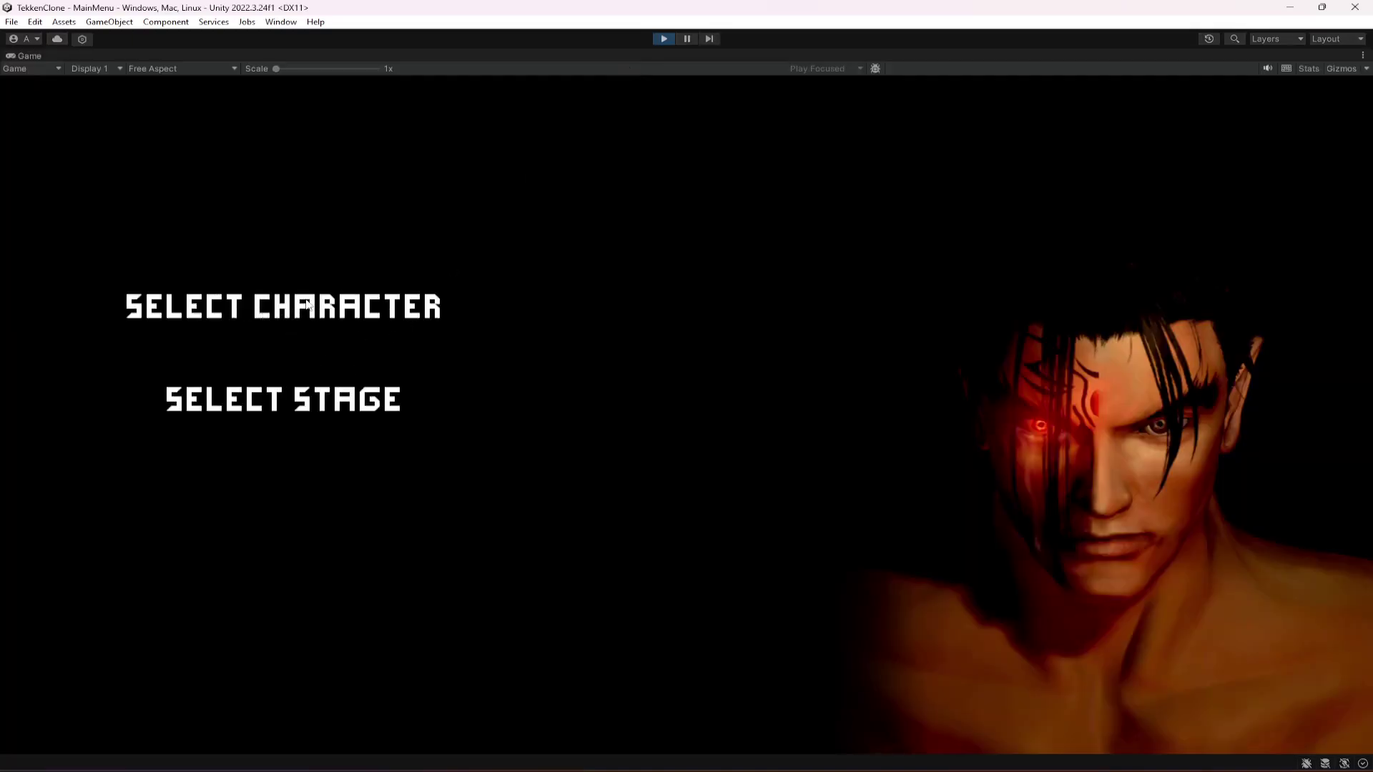
{"action": "left_click", "coordinate": [440, 327]}
{"action": "left_click", "coordinate": [1259, 424]}
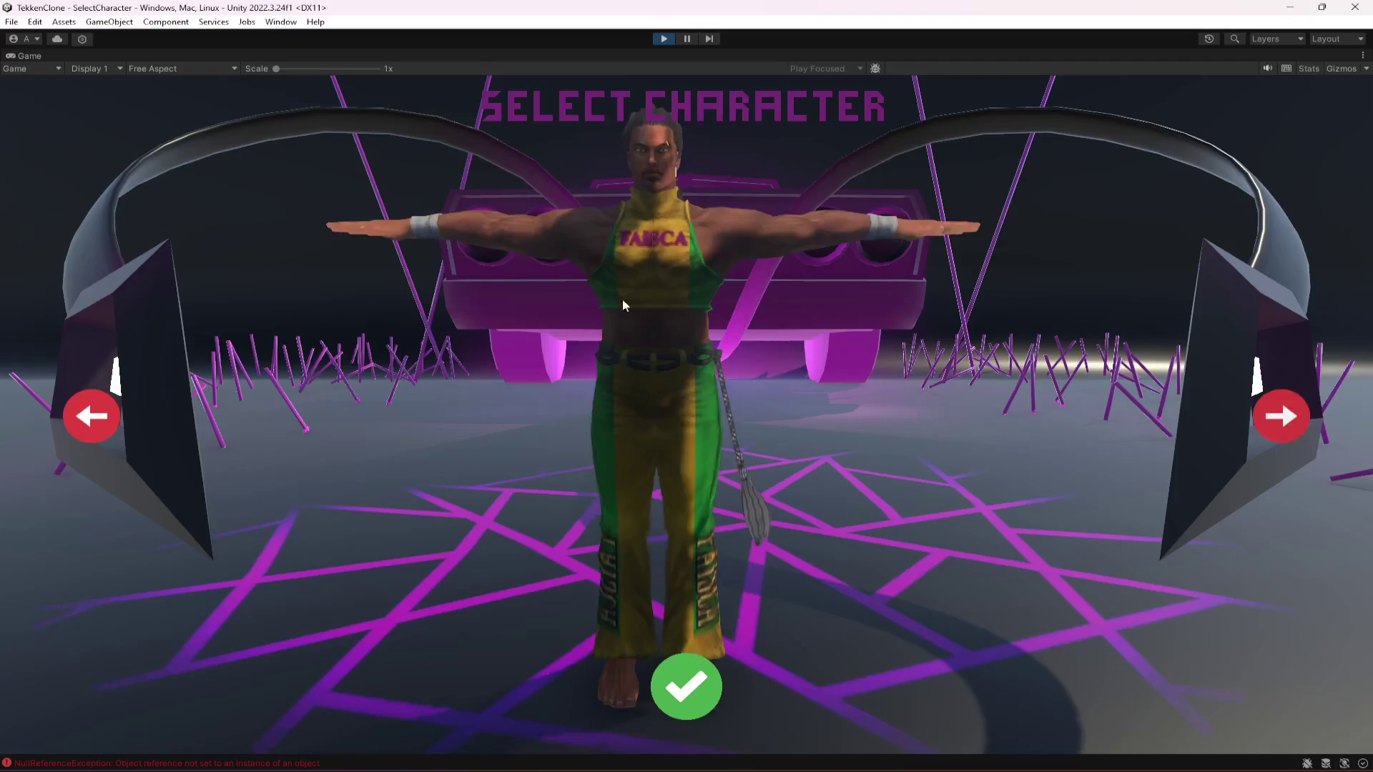
{"action": "left_click", "coordinate": [690, 681]}
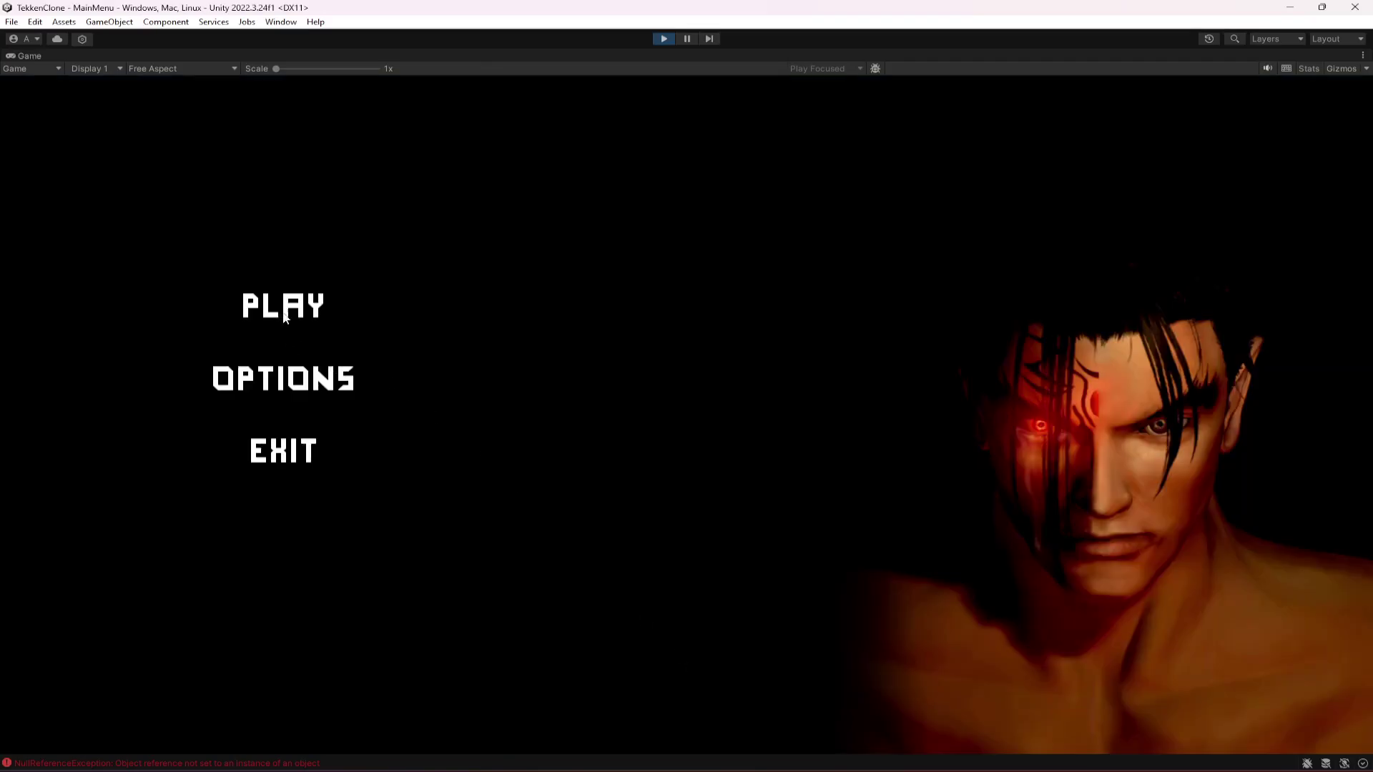
Open stage selection from the main menu, load a stage to check which player character appears, and exit play mode.
{"action": "left_click", "coordinate": [286, 306]}
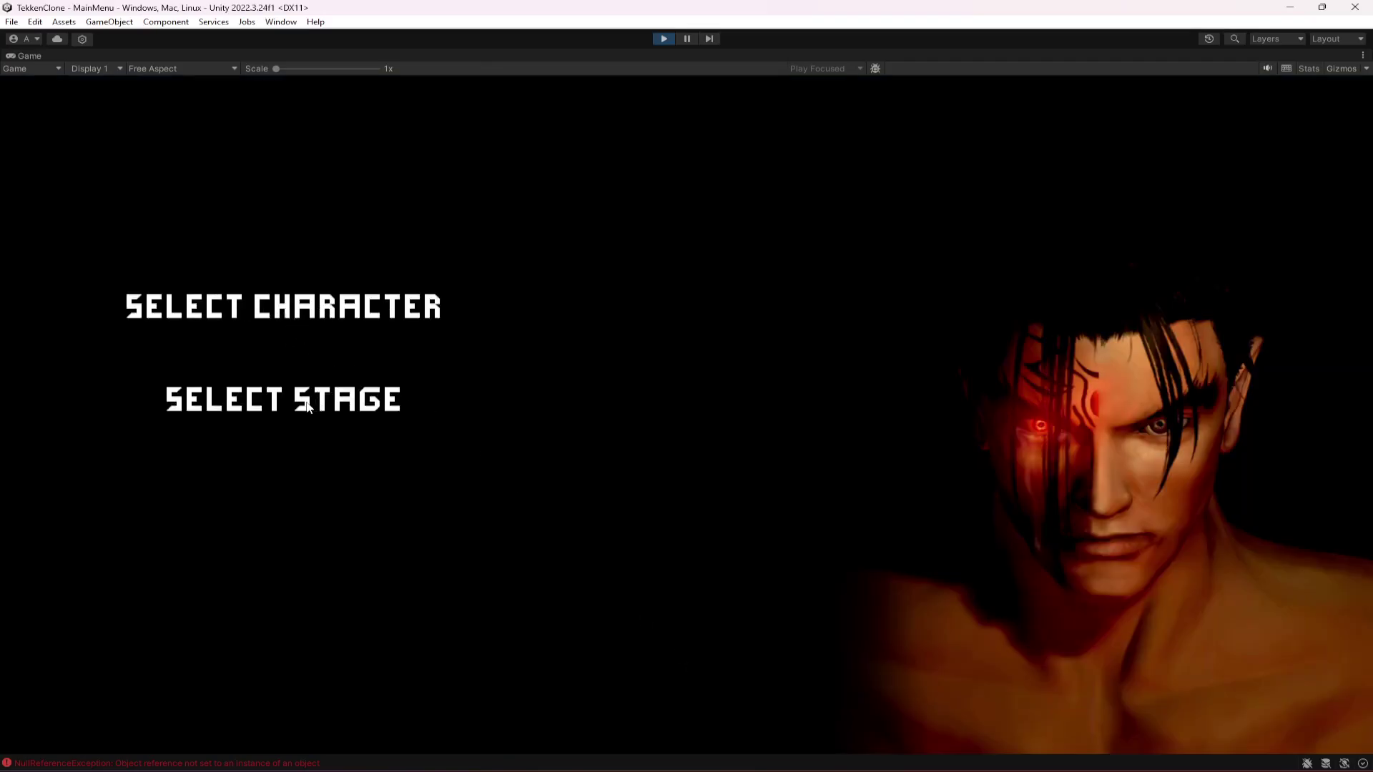
{"action": "left_click", "coordinate": [309, 404]}
{"action": "left_click", "coordinate": [443, 343]}
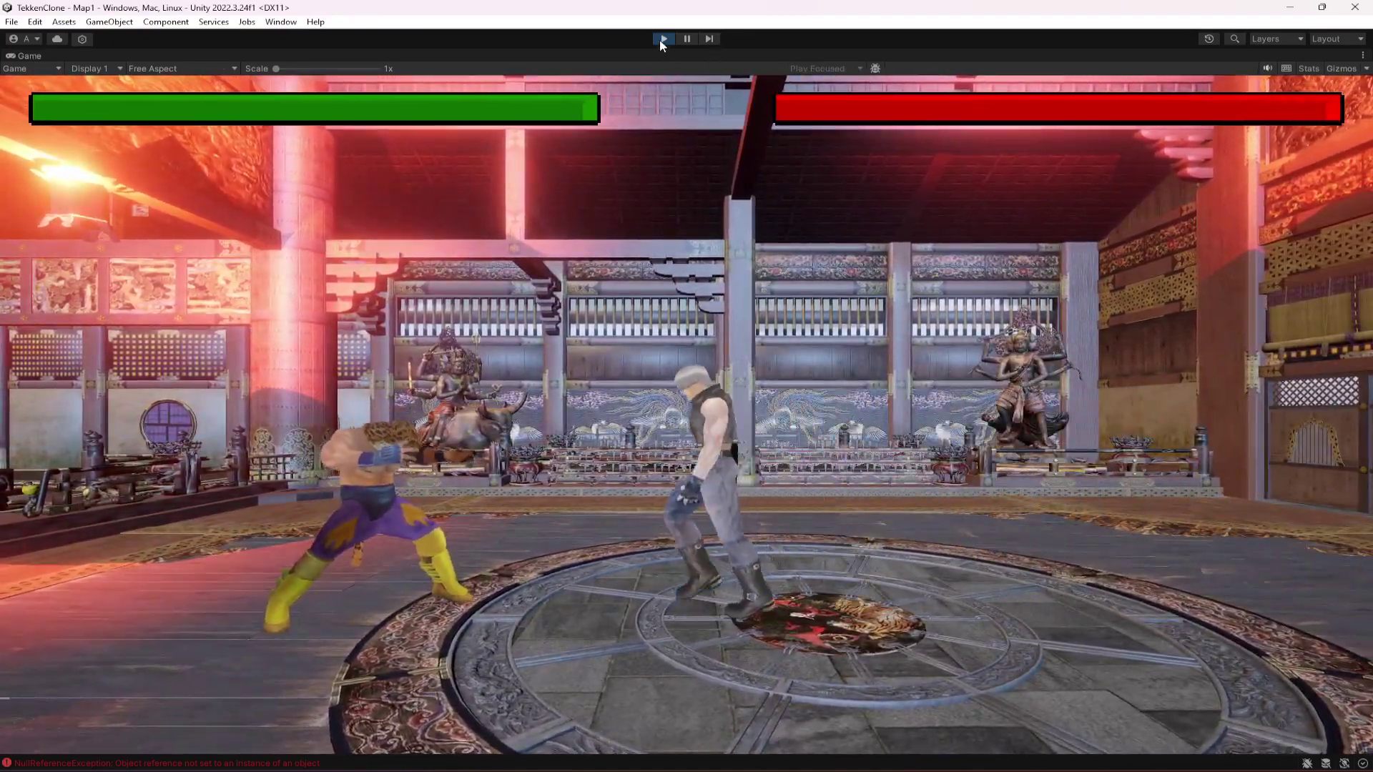
{"action": "left_click", "coordinate": [662, 40]}
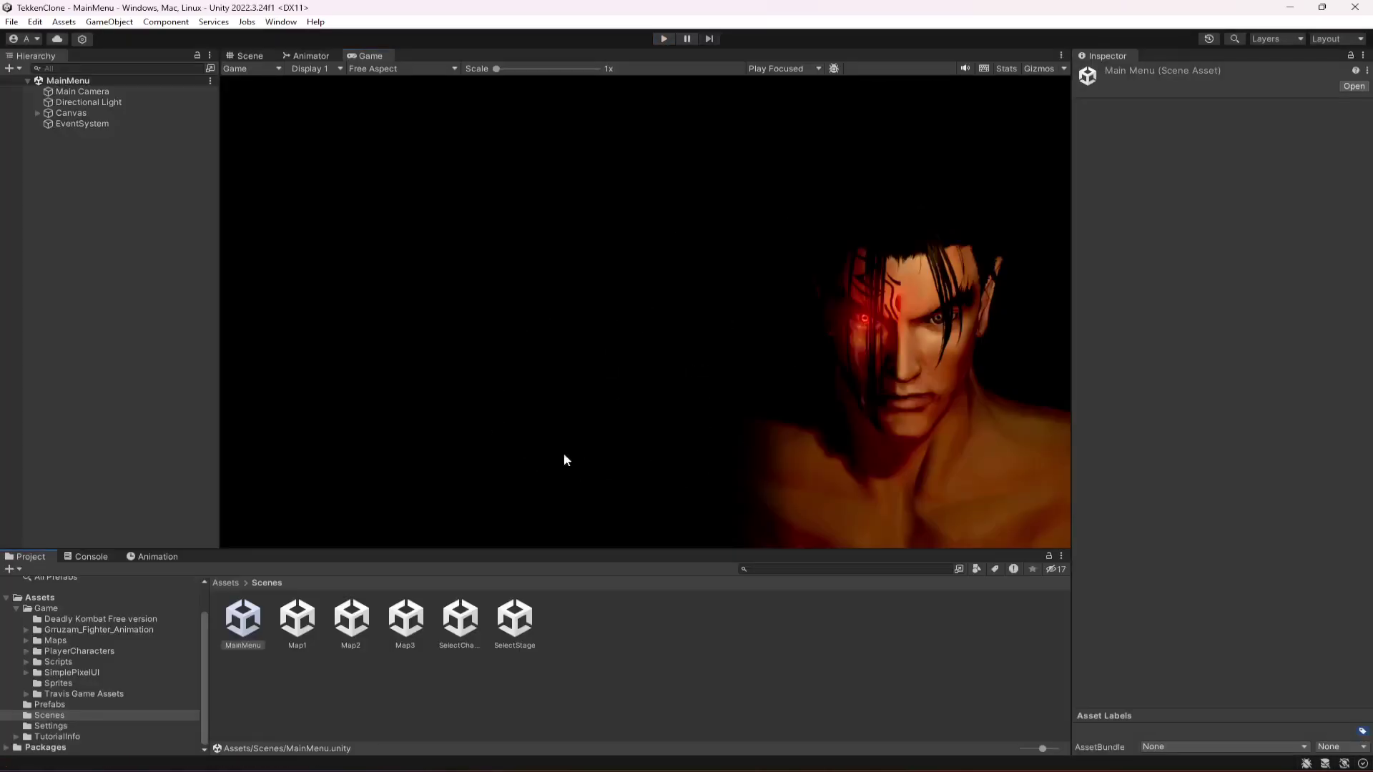
Open the Map1 scene from the Scenes folder and expand and select the PlayerCharacters object.
{"action": "left_click", "coordinate": [57, 715]}
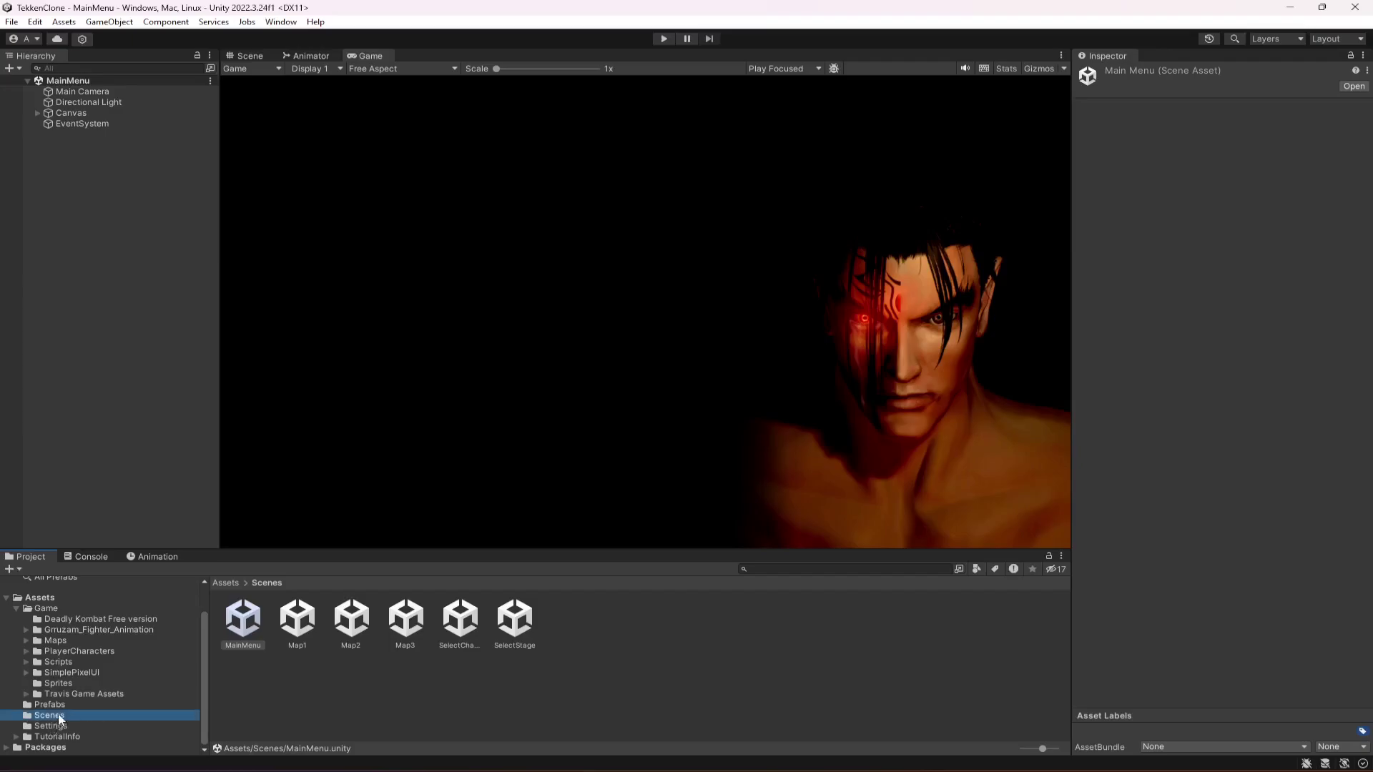
{"action": "double_click", "coordinate": [286, 629]}
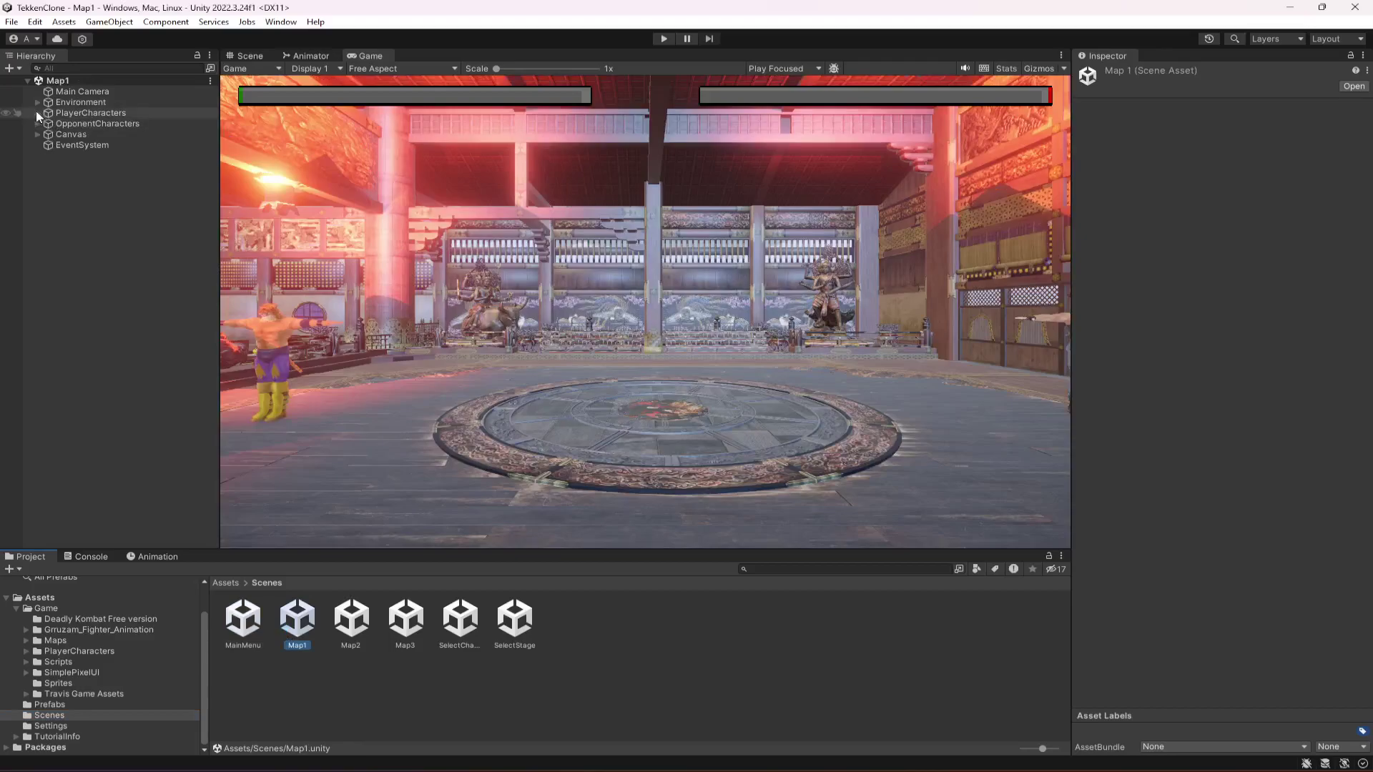
{"action": "left_click", "coordinate": [38, 113]}
{"action": "left_click", "coordinate": [84, 115]}
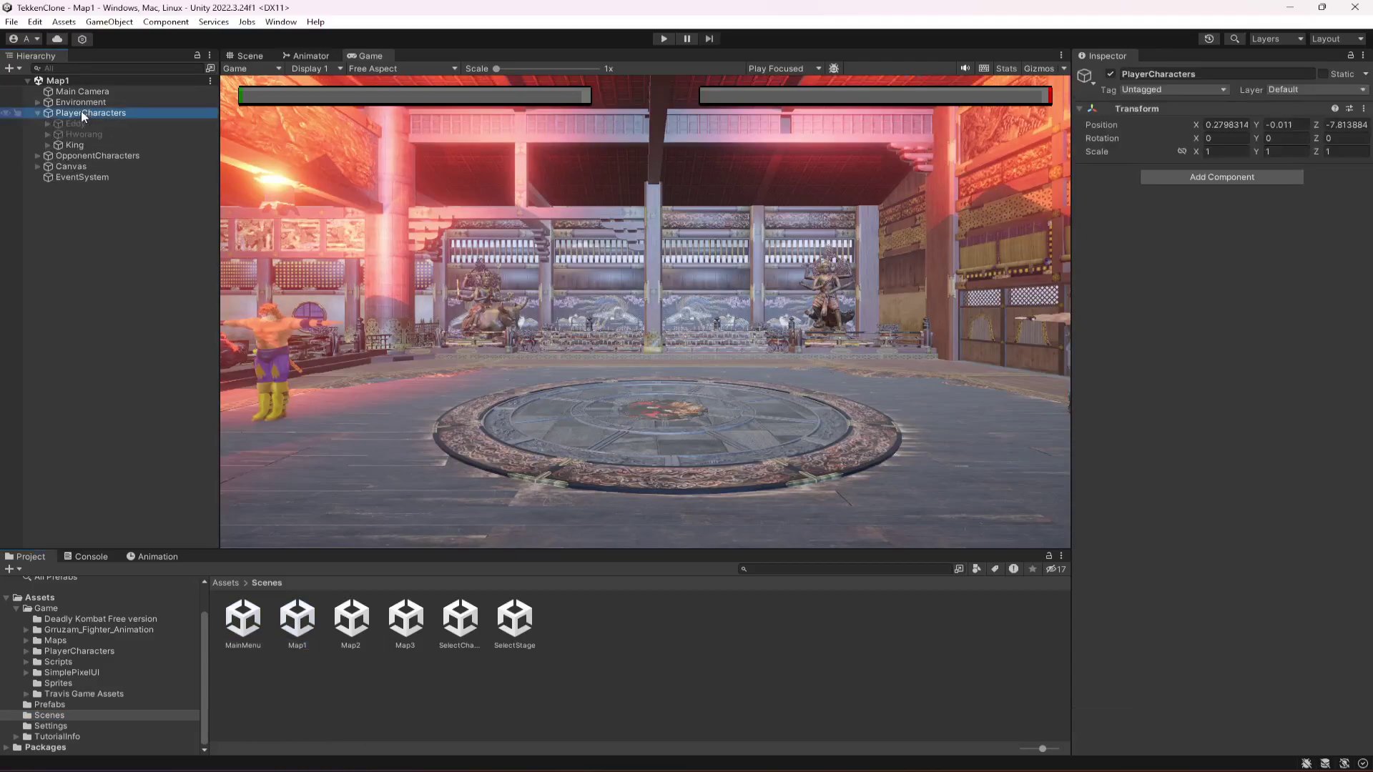
Attach the PlayerSelection script from the UI scripts folder to PlayerCharacters and assign PlayerCharacters as its Player Characters reference.
{"action": "left_click", "coordinate": [63, 662]}
{"action": "double_click", "coordinate": [362, 638]}
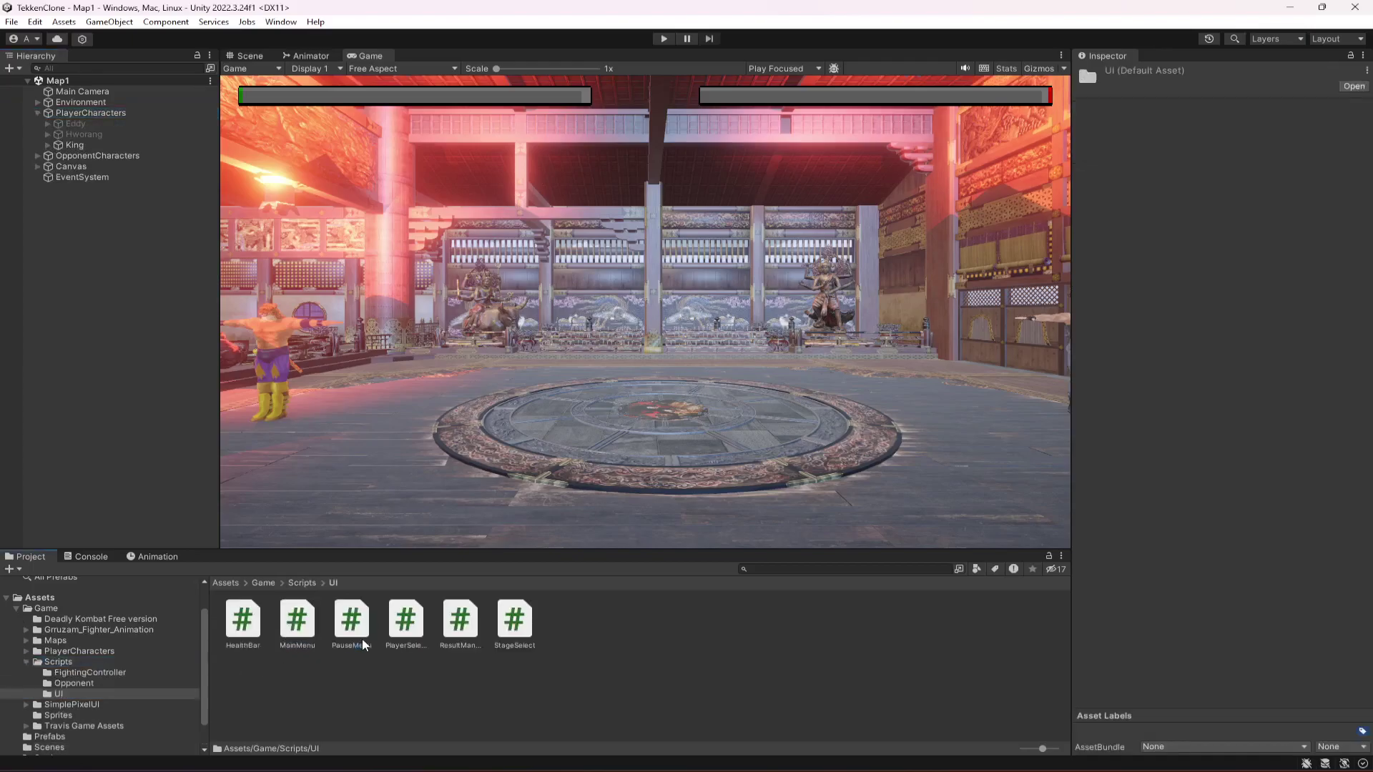
{"action": "left_click", "coordinate": [82, 113]}
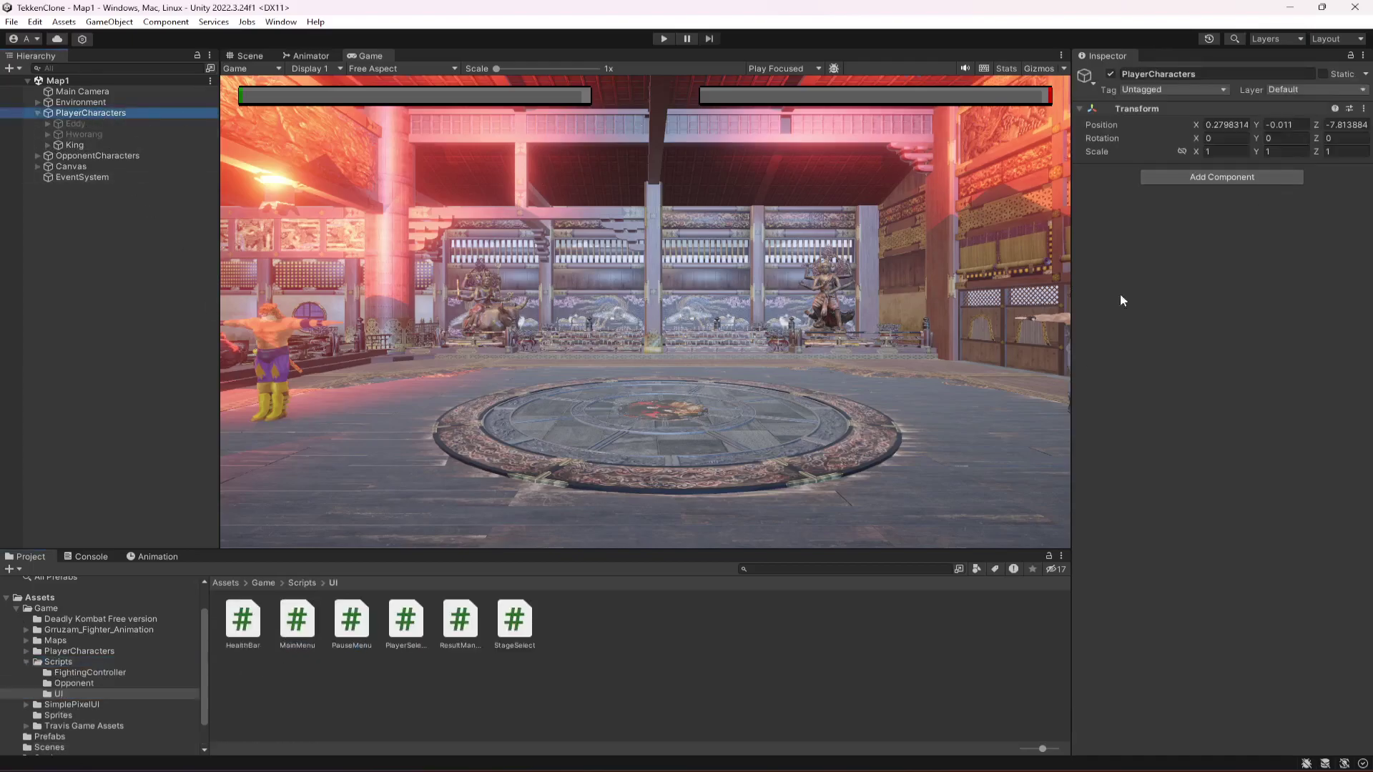
{"action": "left_click_drag", "start_coordinate": [404, 637], "coordinate": [1190, 338]}
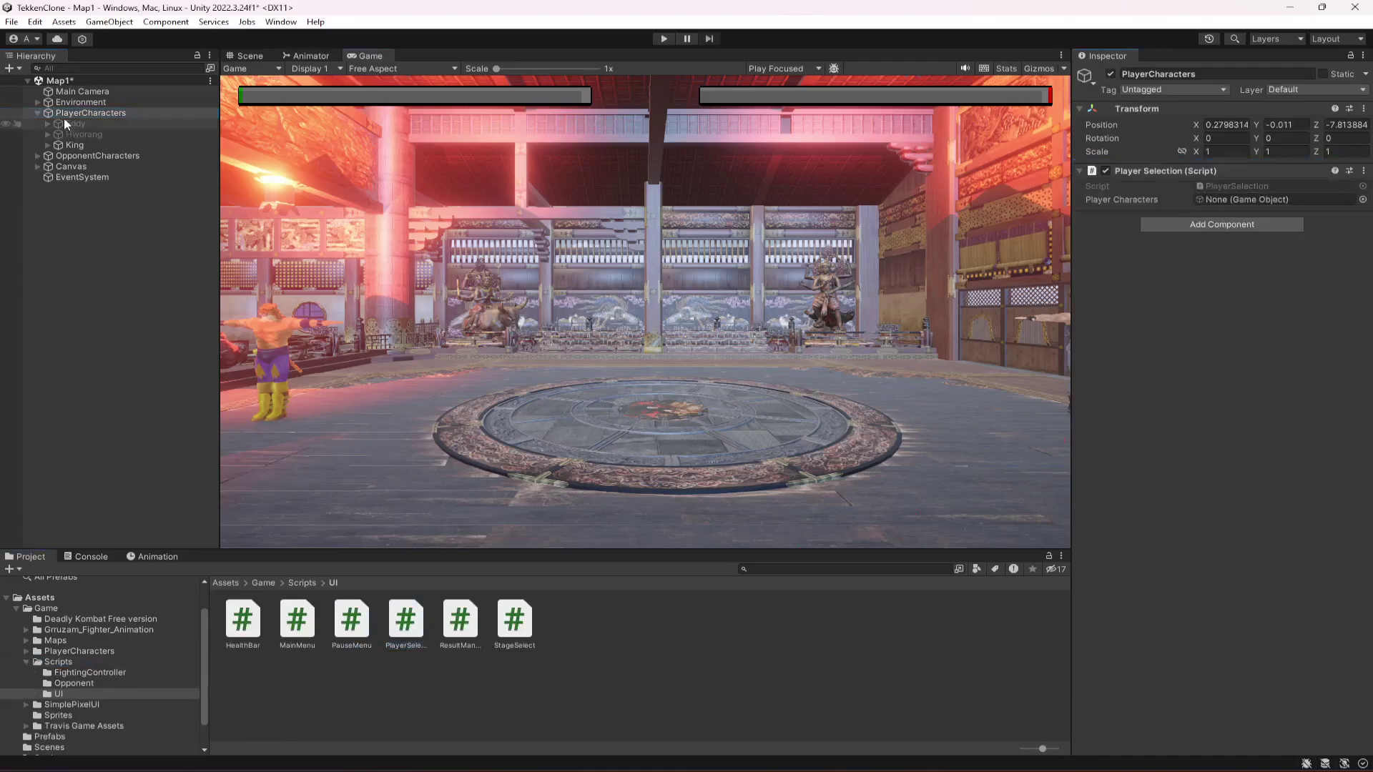
{"action": "left_click_drag", "start_coordinate": [84, 112], "coordinate": [1222, 200]}
Deactivate the King character, save the Map1 scene, and collapse the PlayerCharacters hierarchy.
{"action": "left_click", "coordinate": [75, 145]}
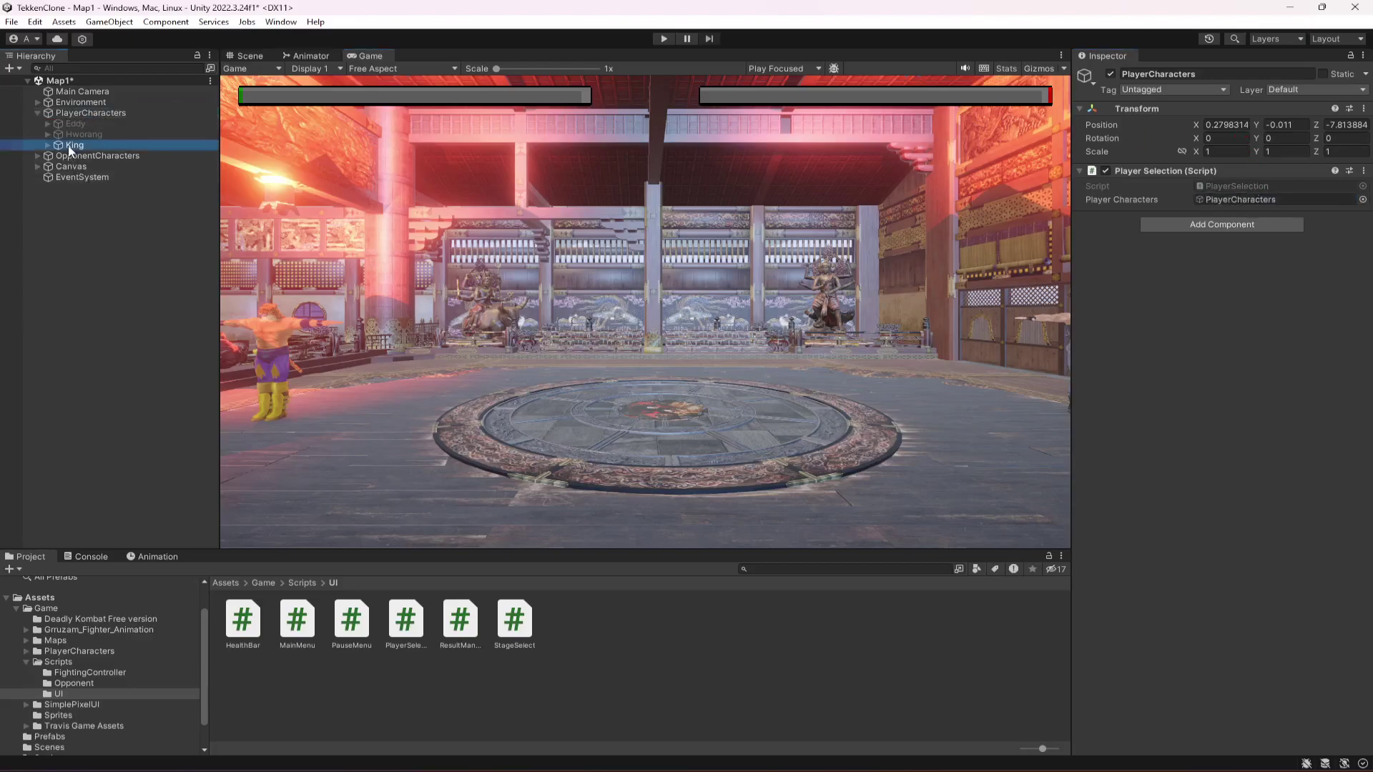
{"action": "left_click", "coordinate": [1111, 74]}
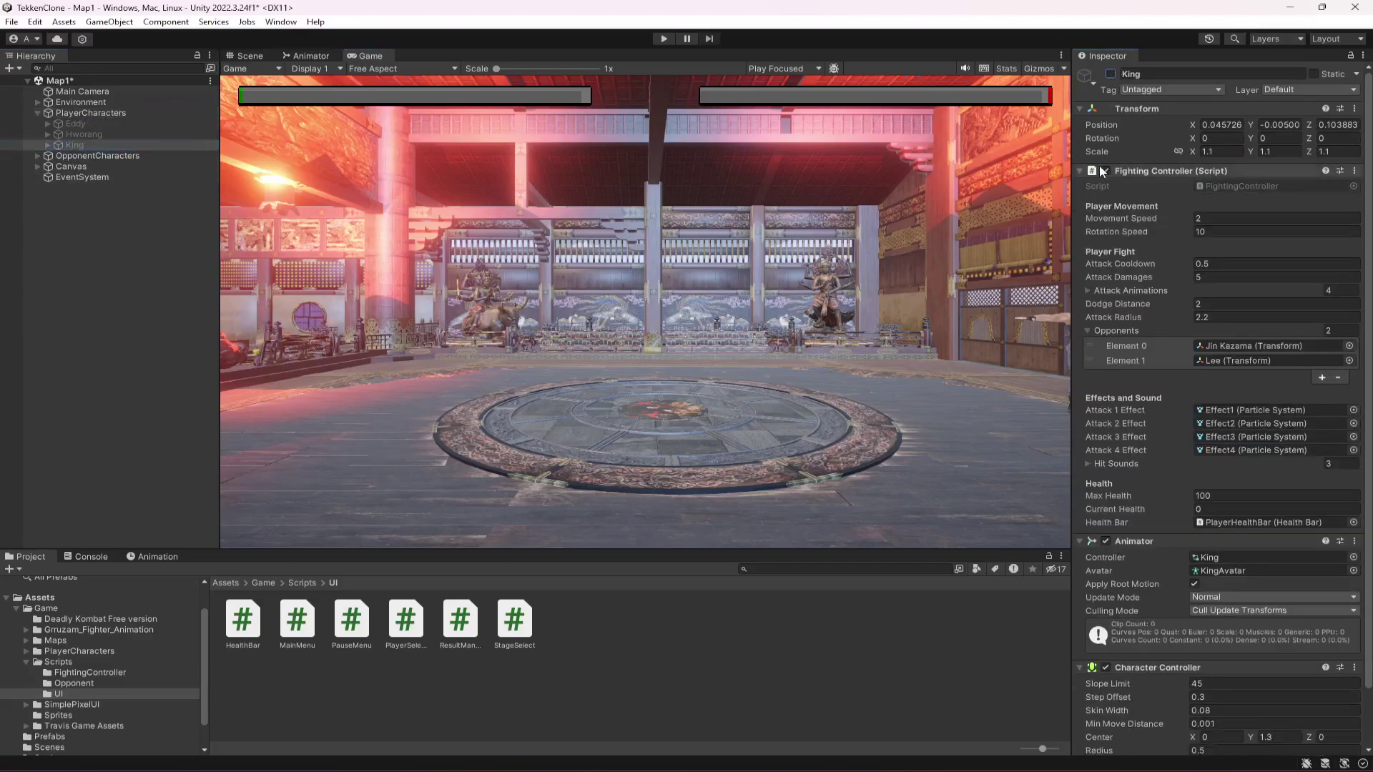
{"action": "left_click", "coordinate": [81, 216]}
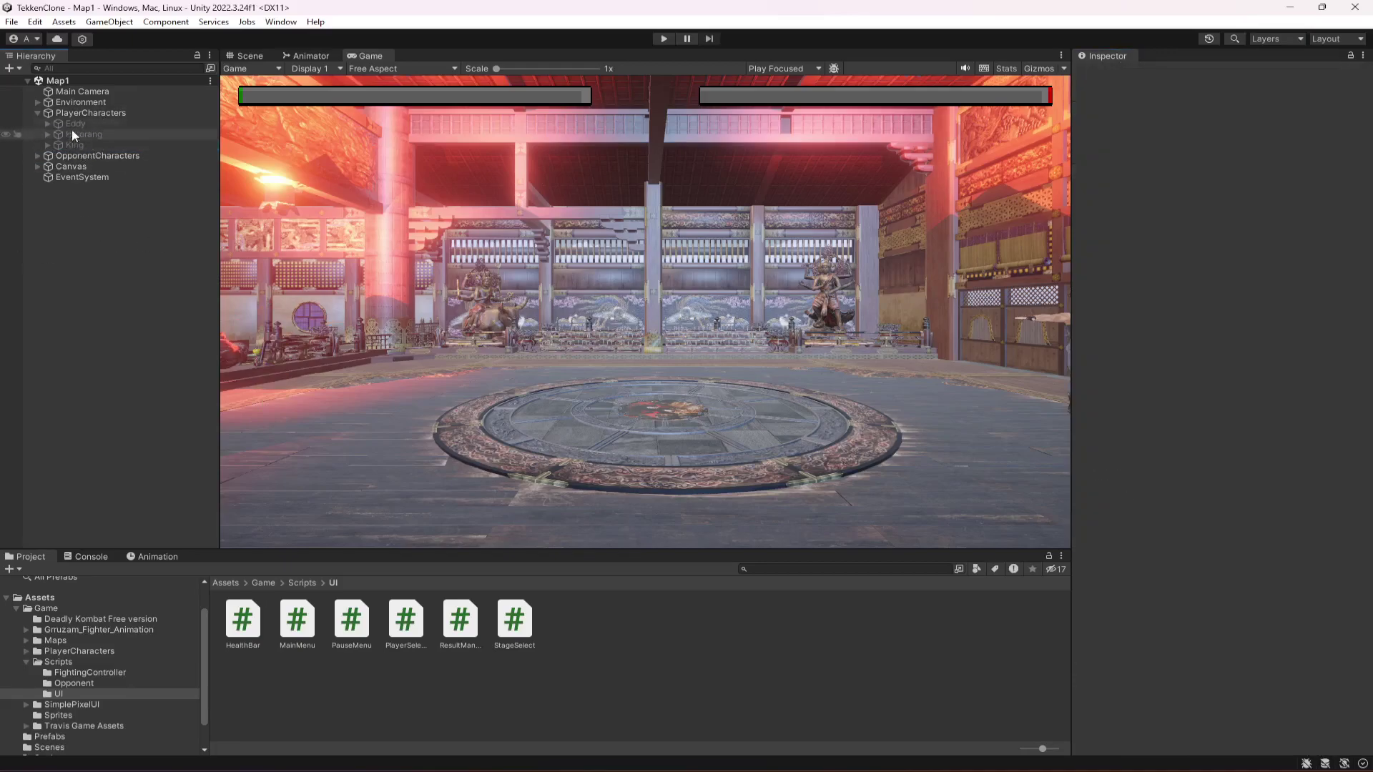
{"action": "left_click", "coordinate": [37, 113]}
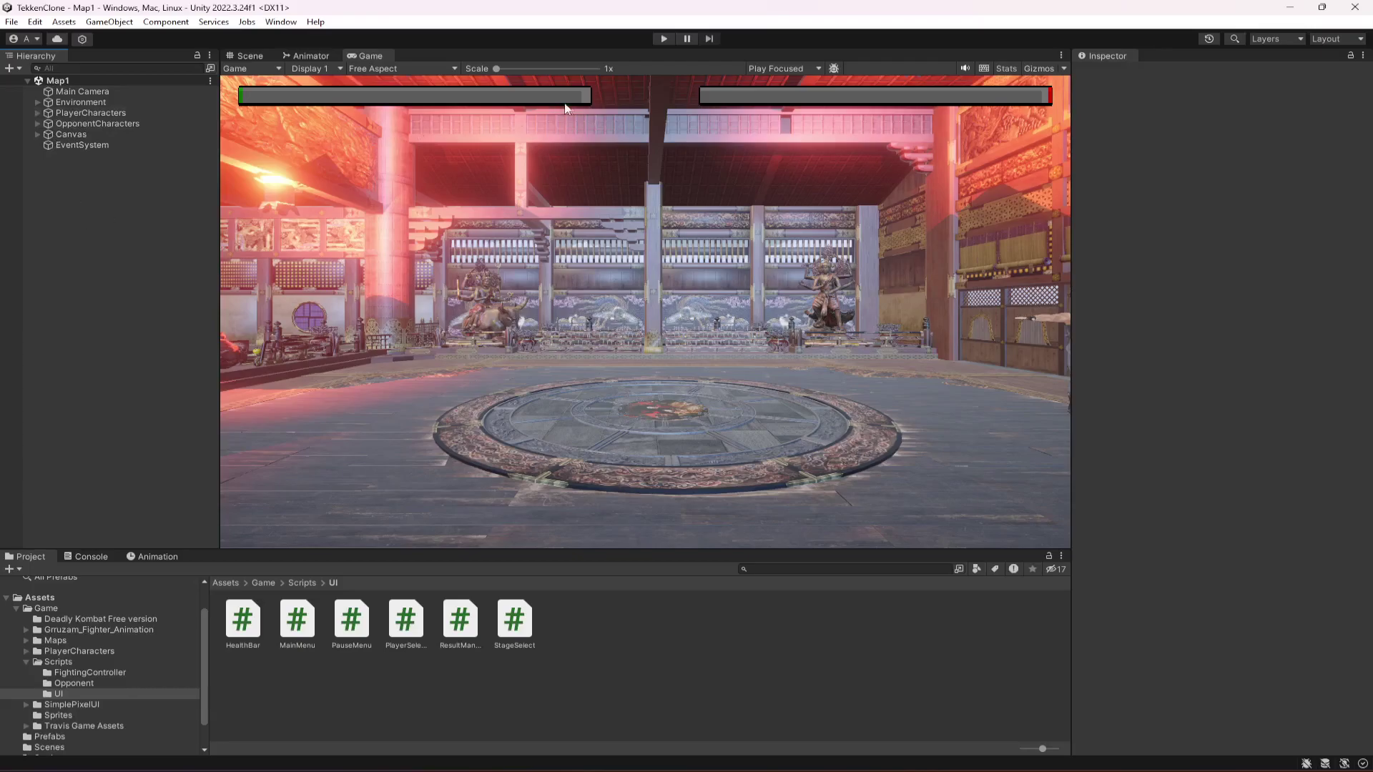
Open the MainMenu scene and run the game with the Game view maximized.
{"action": "scroll", "coordinate": [73, 732], "scroll_direction": "down", "scroll_amount": 2}
{"action": "left_click", "coordinate": [57, 718]}
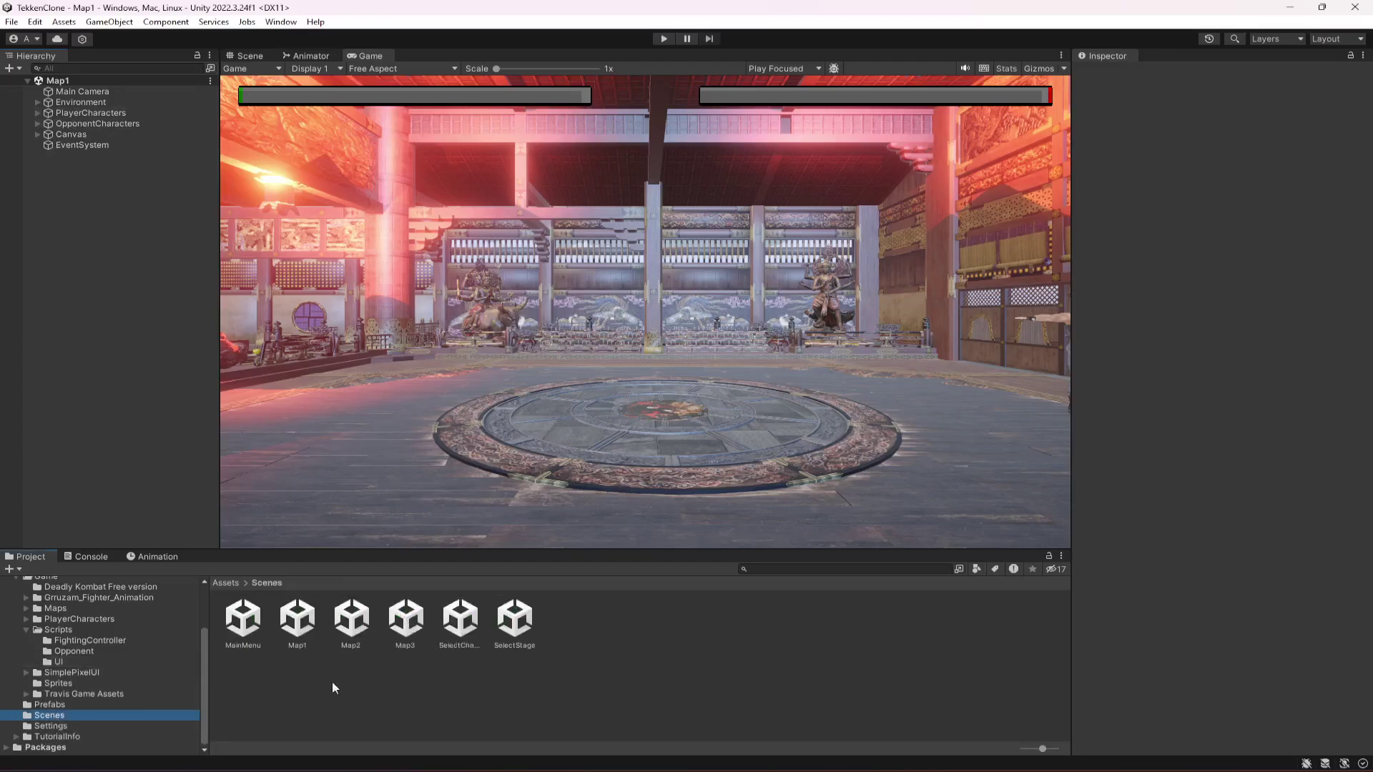
{"action": "double_click", "coordinate": [243, 618]}
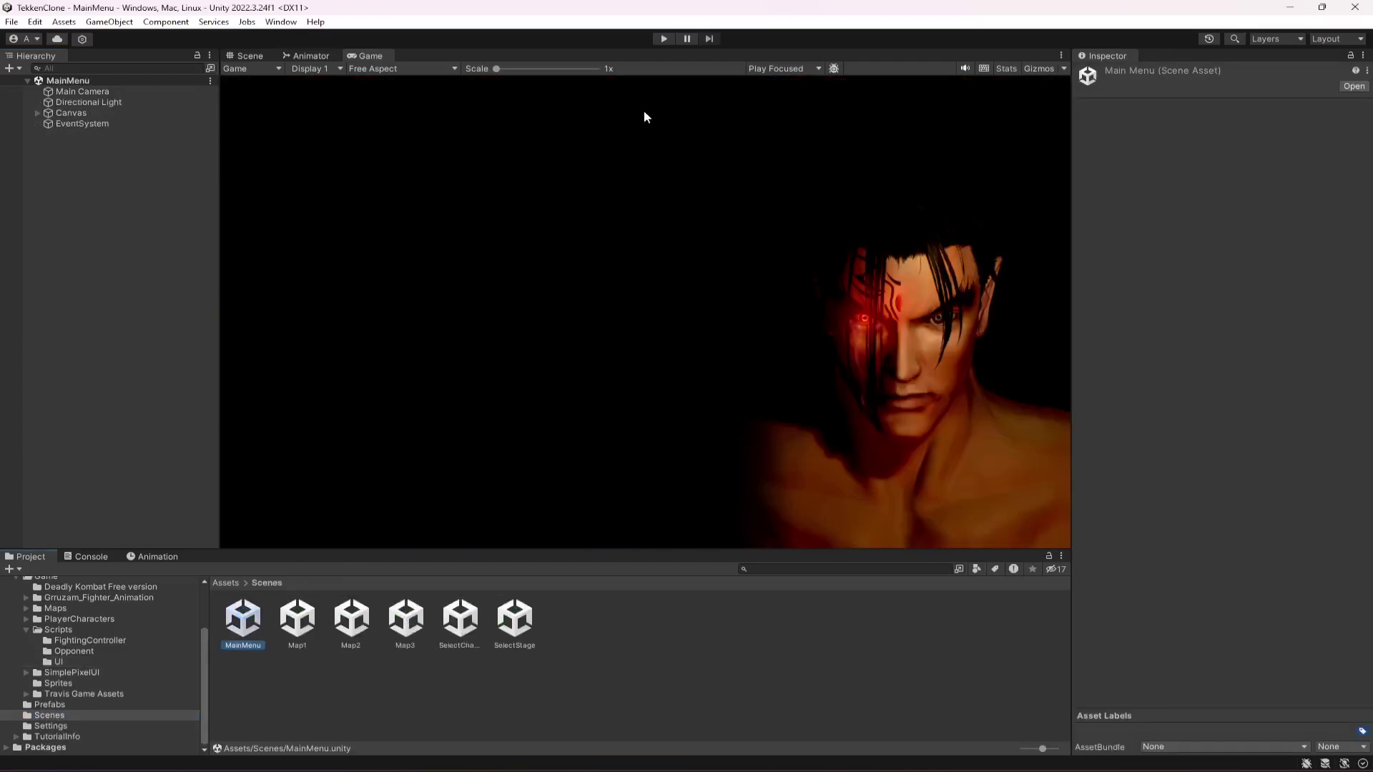
{"action": "left_click", "coordinate": [663, 40]}
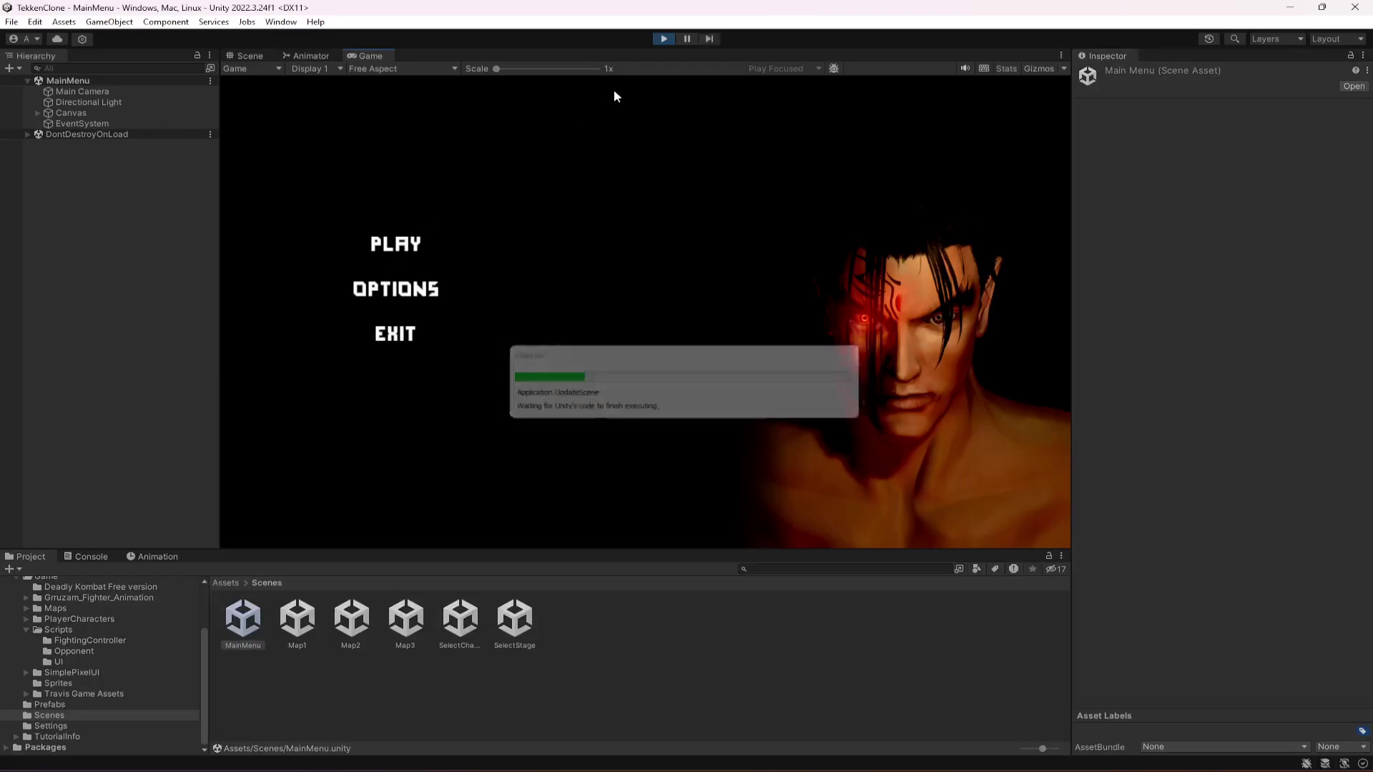
{"action": "double_click", "coordinate": [622, 54]}
Confirm the initially displayed character in character selection and load the first stage to test the selection in Map1.
{"action": "left_click", "coordinate": [333, 312]}
{"action": "left_click", "coordinate": [333, 312]}
{"action": "left_click", "coordinate": [686, 685]}
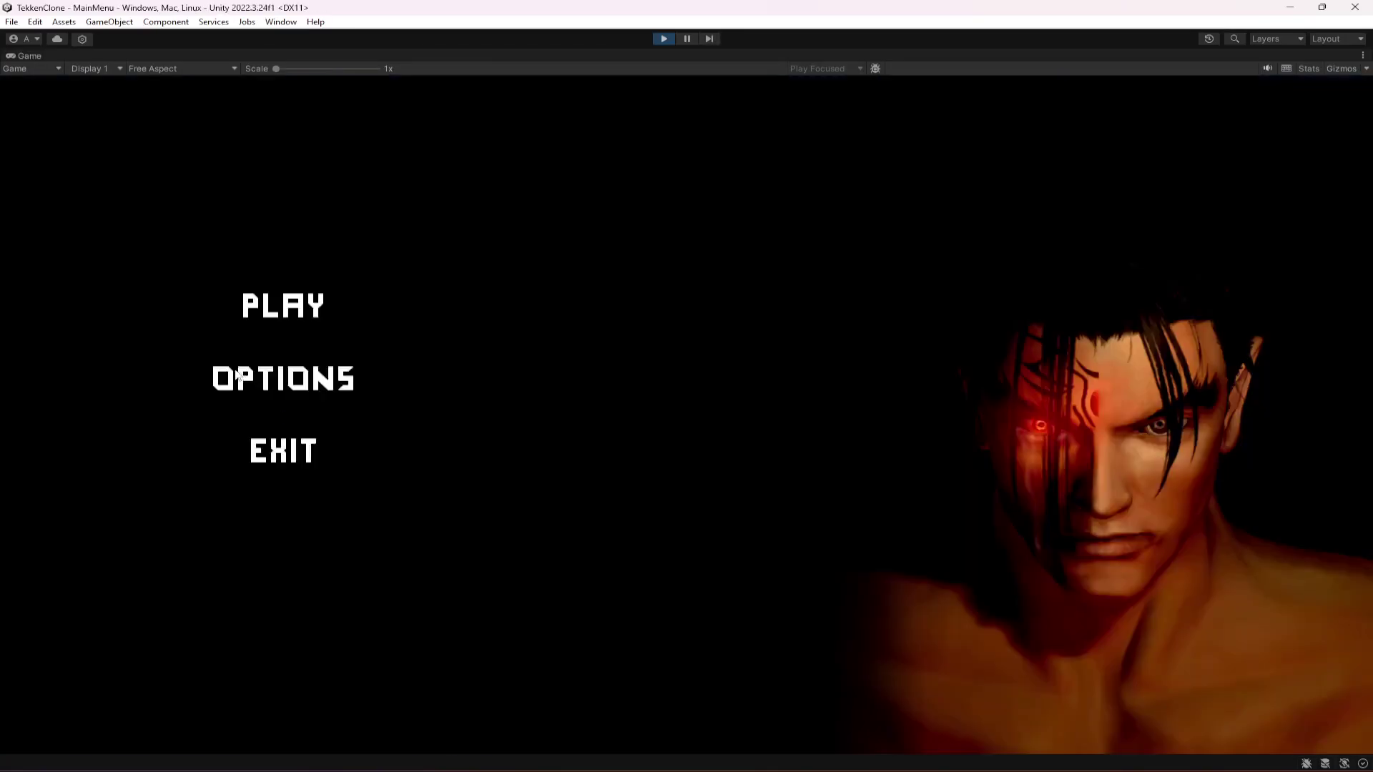
{"action": "left_click", "coordinate": [271, 315]}
{"action": "left_click", "coordinate": [321, 405]}
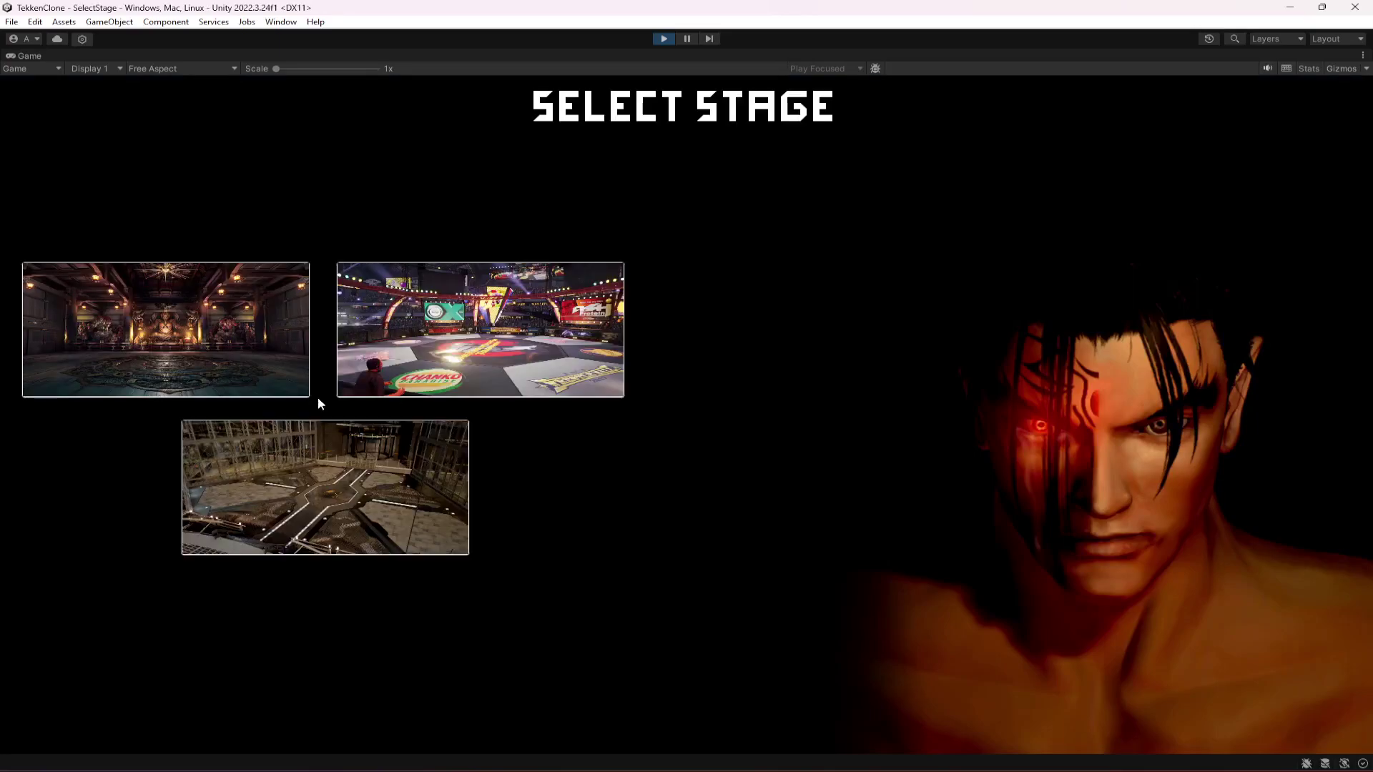
{"action": "left_click", "coordinate": [184, 336]}
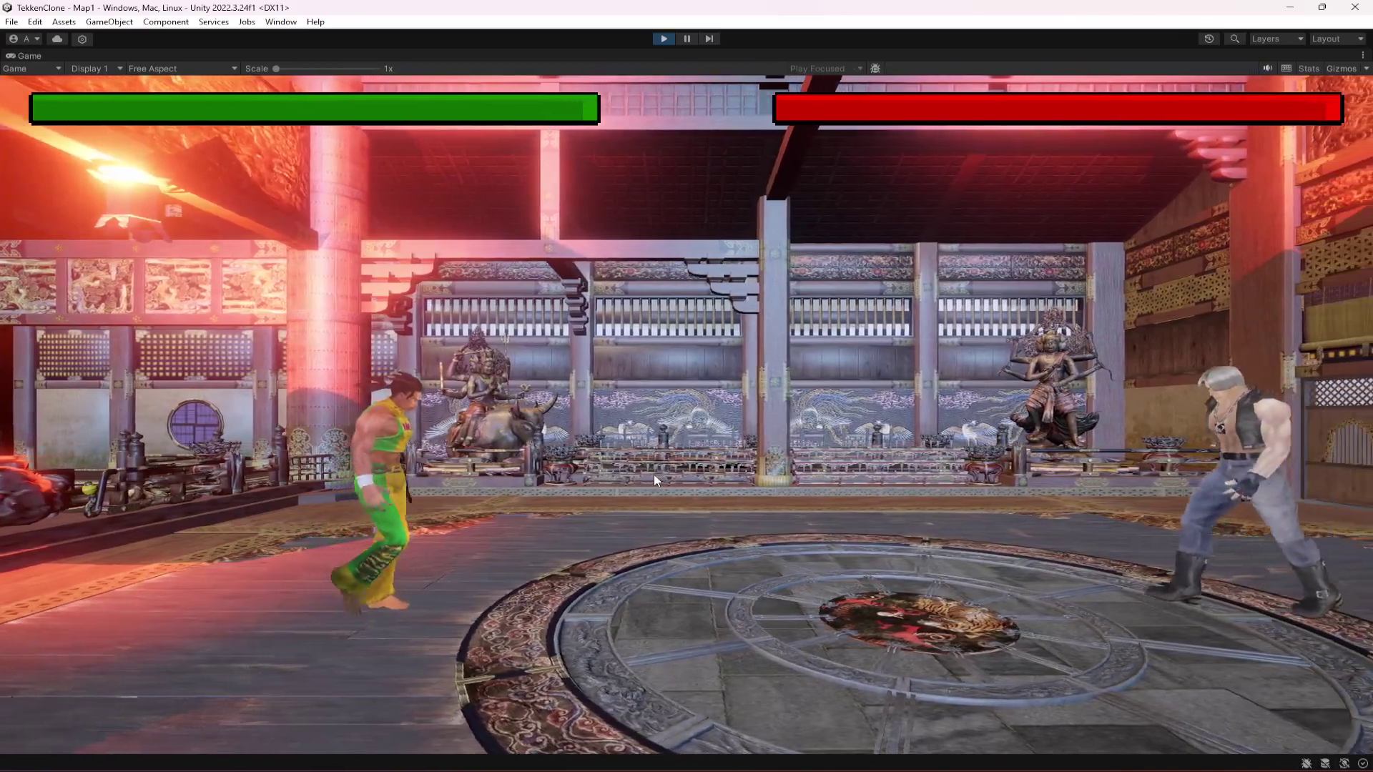
Return to the main menu from the pause menu, switch to the next character in character selection, and confirm it.
{"action": "key", "text": "Escape"}
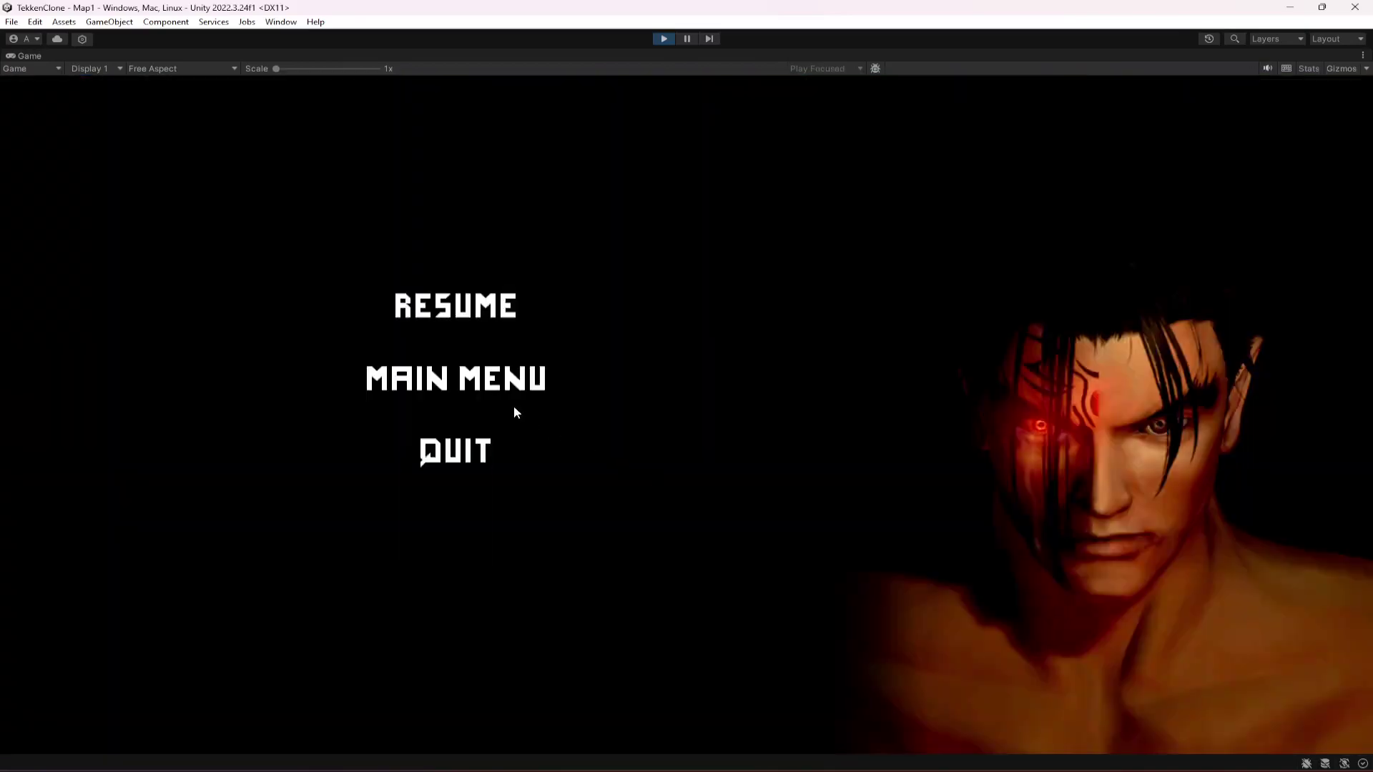
{"action": "left_click", "coordinate": [471, 377]}
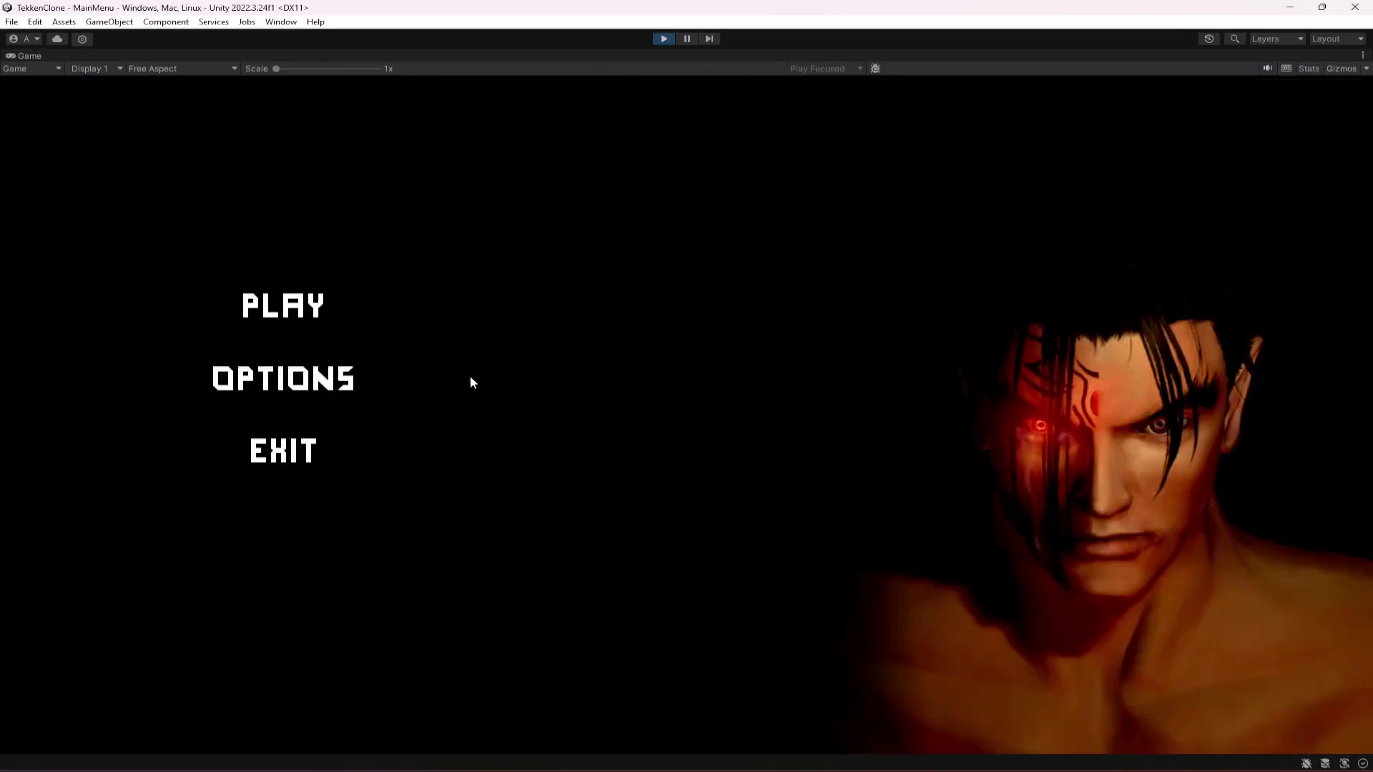
{"action": "left_click", "coordinate": [284, 314]}
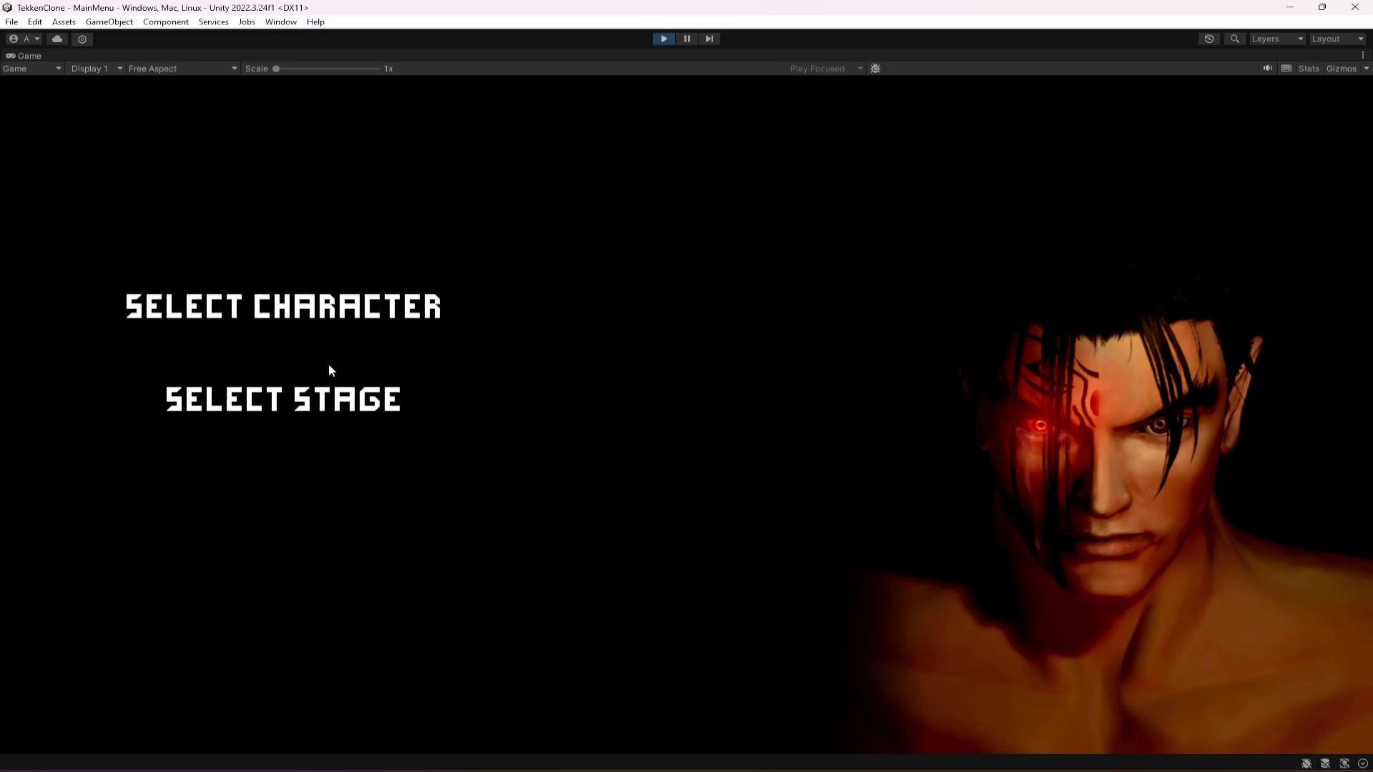
{"action": "left_click", "coordinate": [307, 309]}
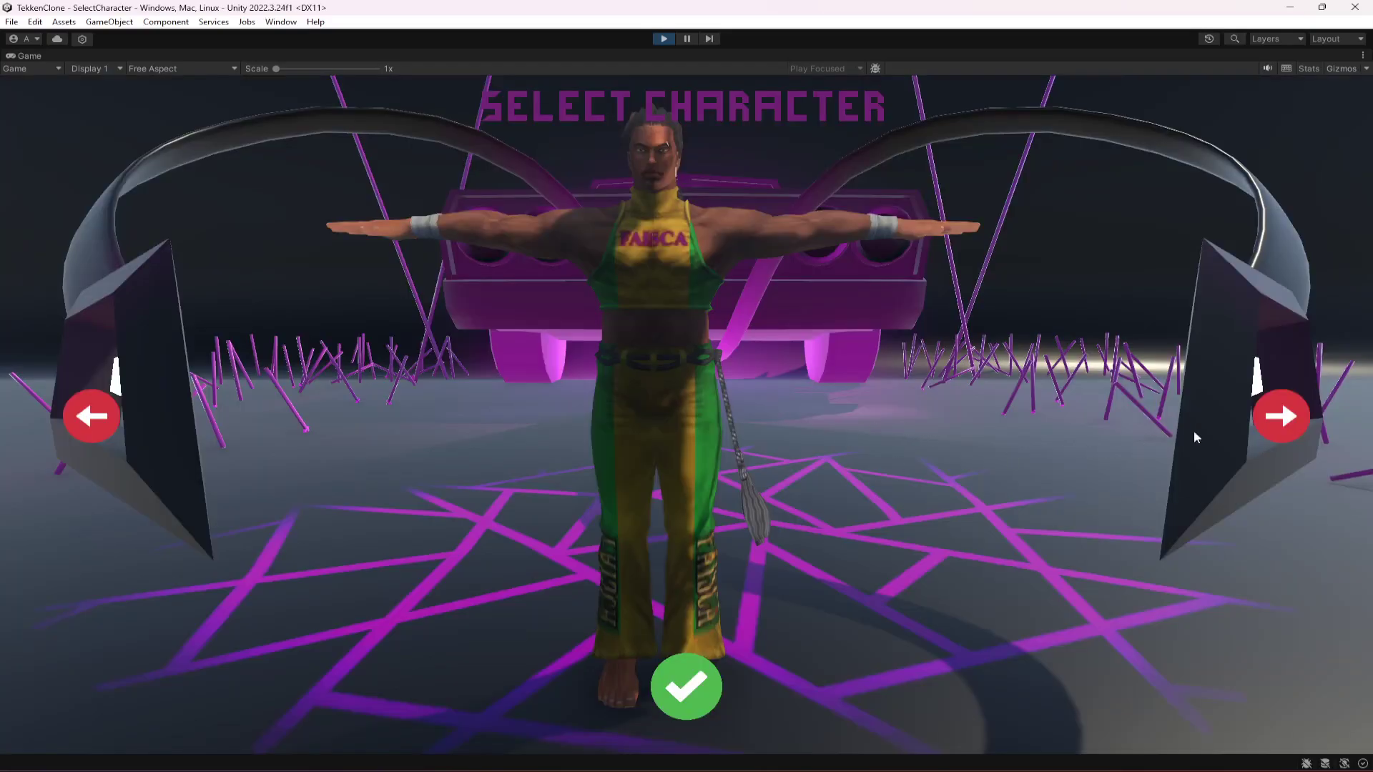
{"action": "left_click", "coordinate": [1257, 427]}
{"action": "left_click", "coordinate": [677, 692]}
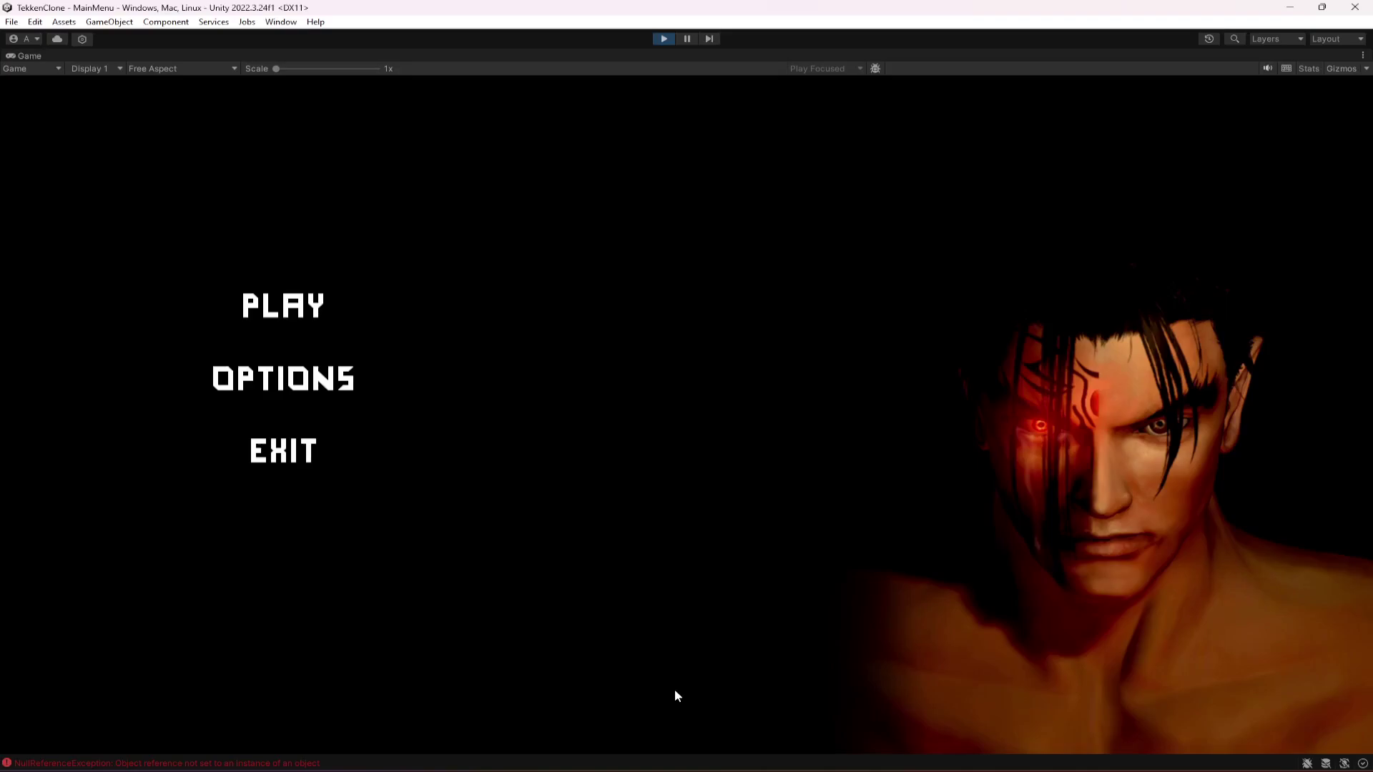
Load the first stage from stage selection to test the newly chosen fighter, and end the play session.
{"action": "left_click", "coordinate": [295, 337]}
{"action": "left_click", "coordinate": [304, 395]}
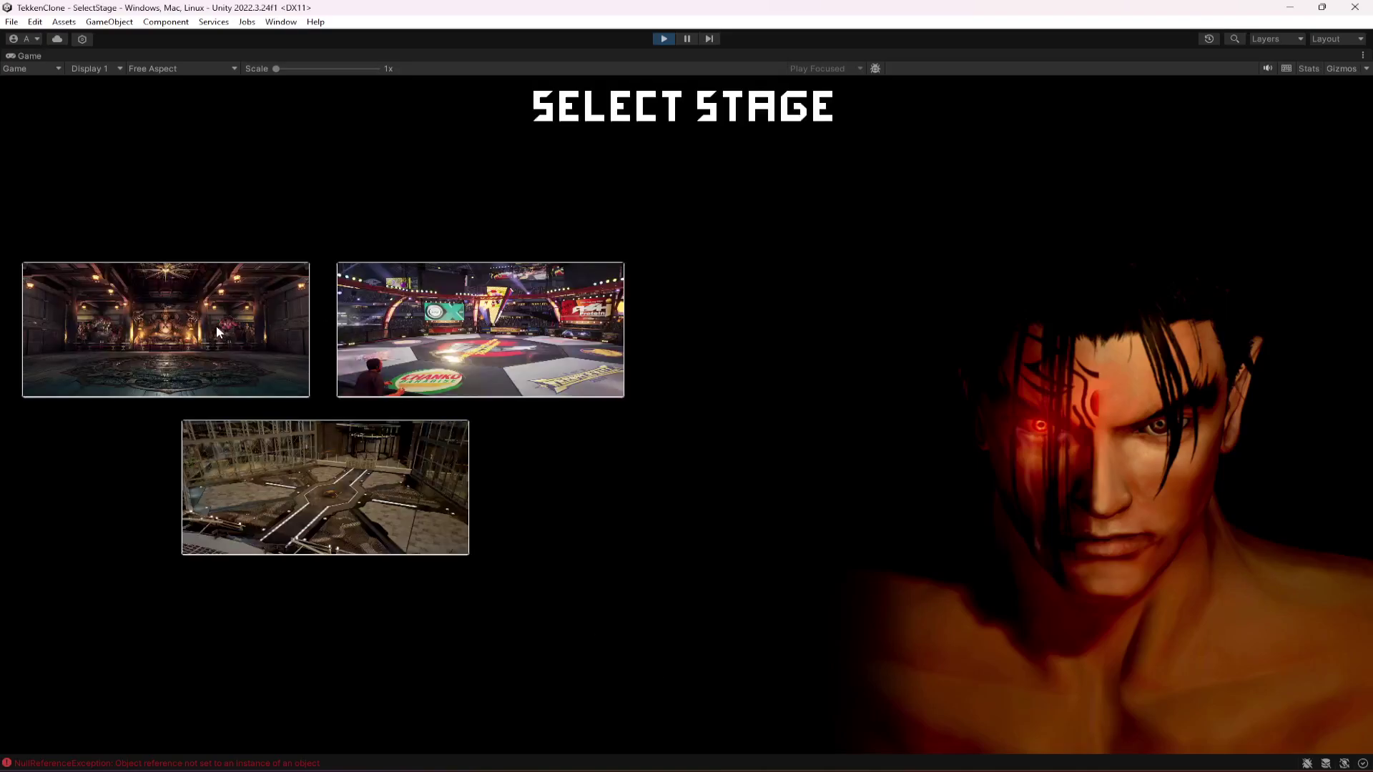
{"action": "left_click", "coordinate": [201, 303]}
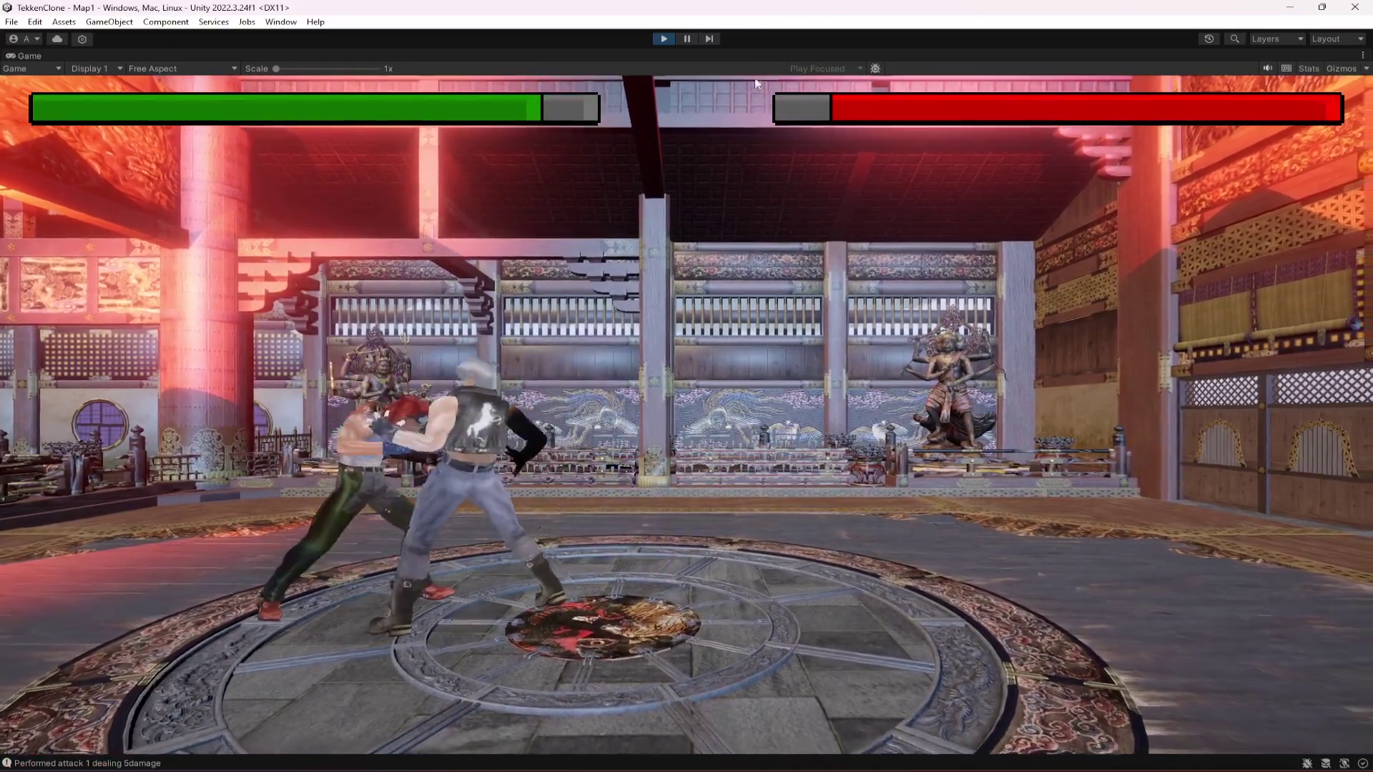
{"action": "key", "text": "Escape"}
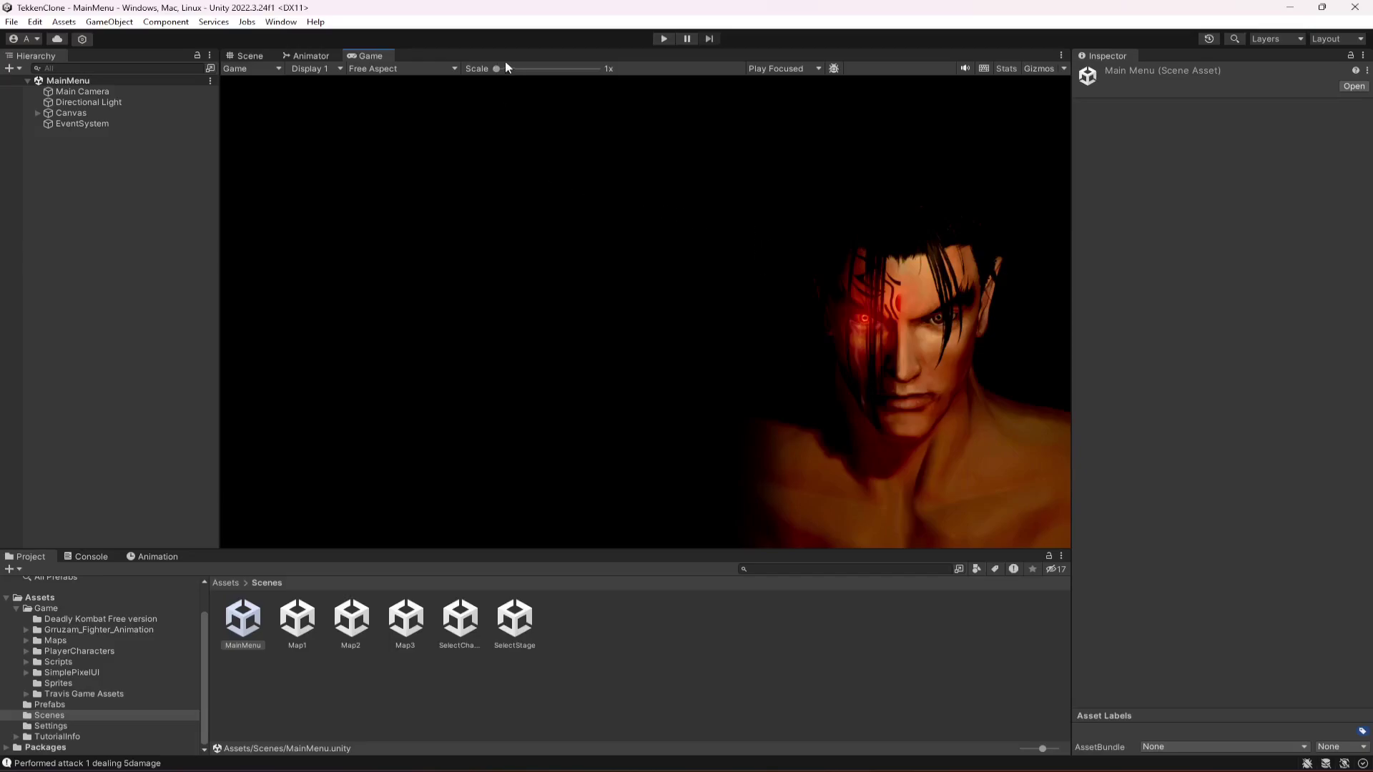
Reopen the Map1 scene, expand the OpponentCharacters hierarchy, and inspect the OpponentCharacters object.
{"action": "left_click", "coordinate": [293, 621]}
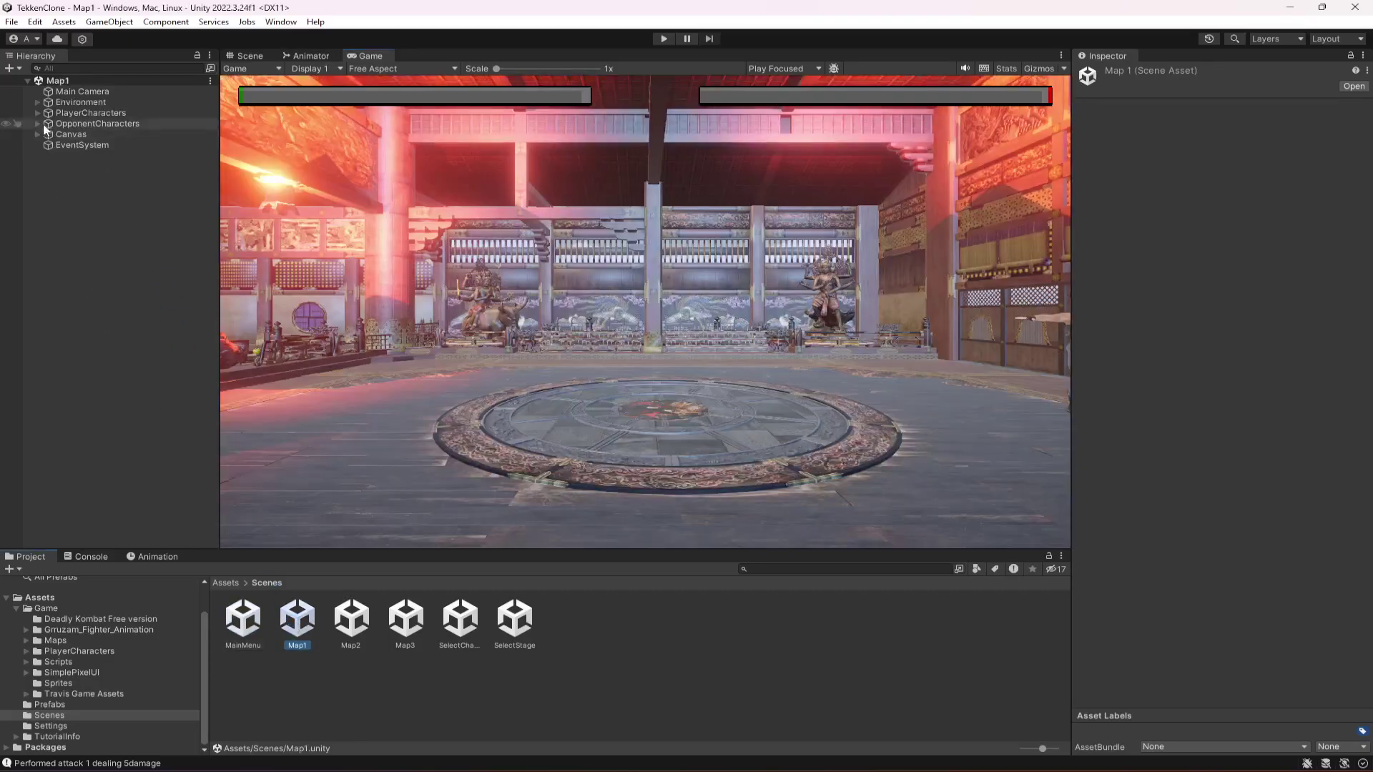
{"action": "left_click", "coordinate": [37, 125]}
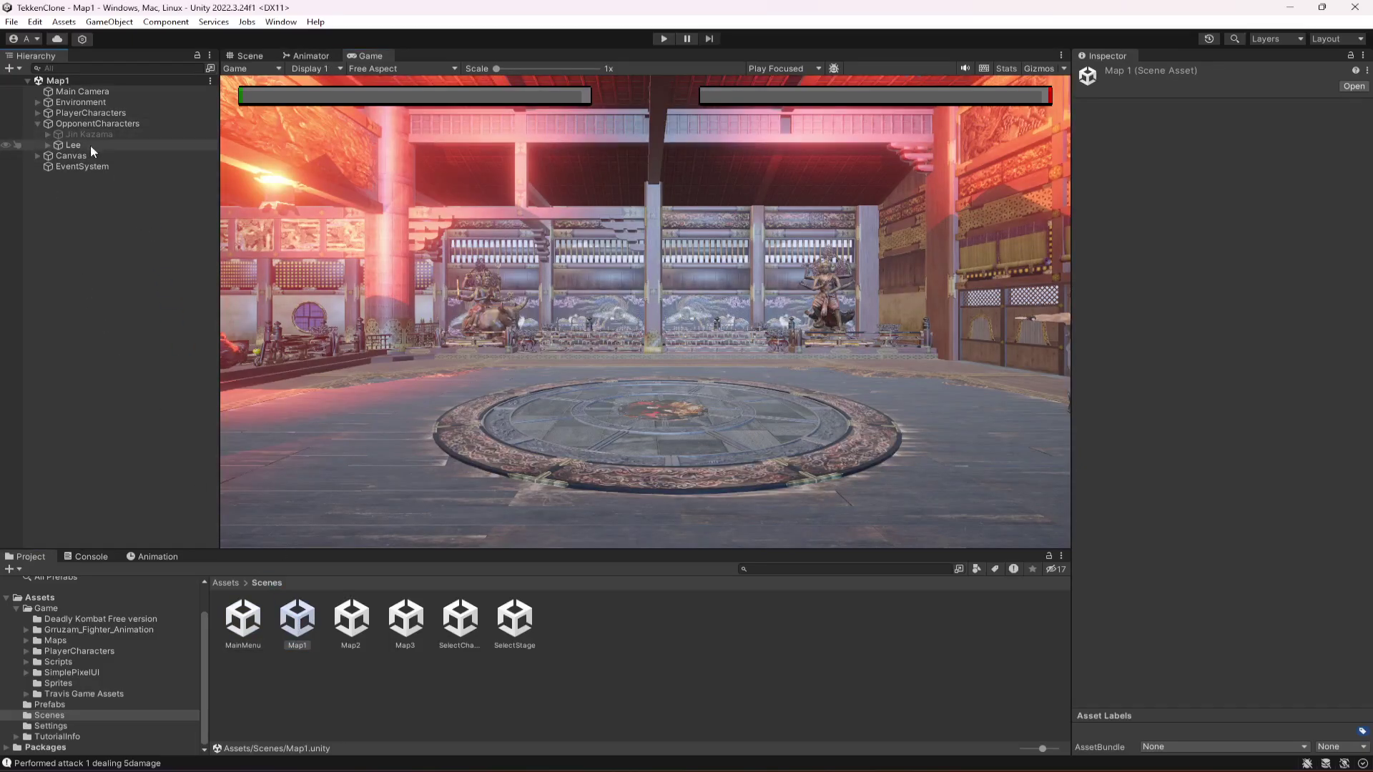
{"action": "left_click", "coordinate": [89, 125]}
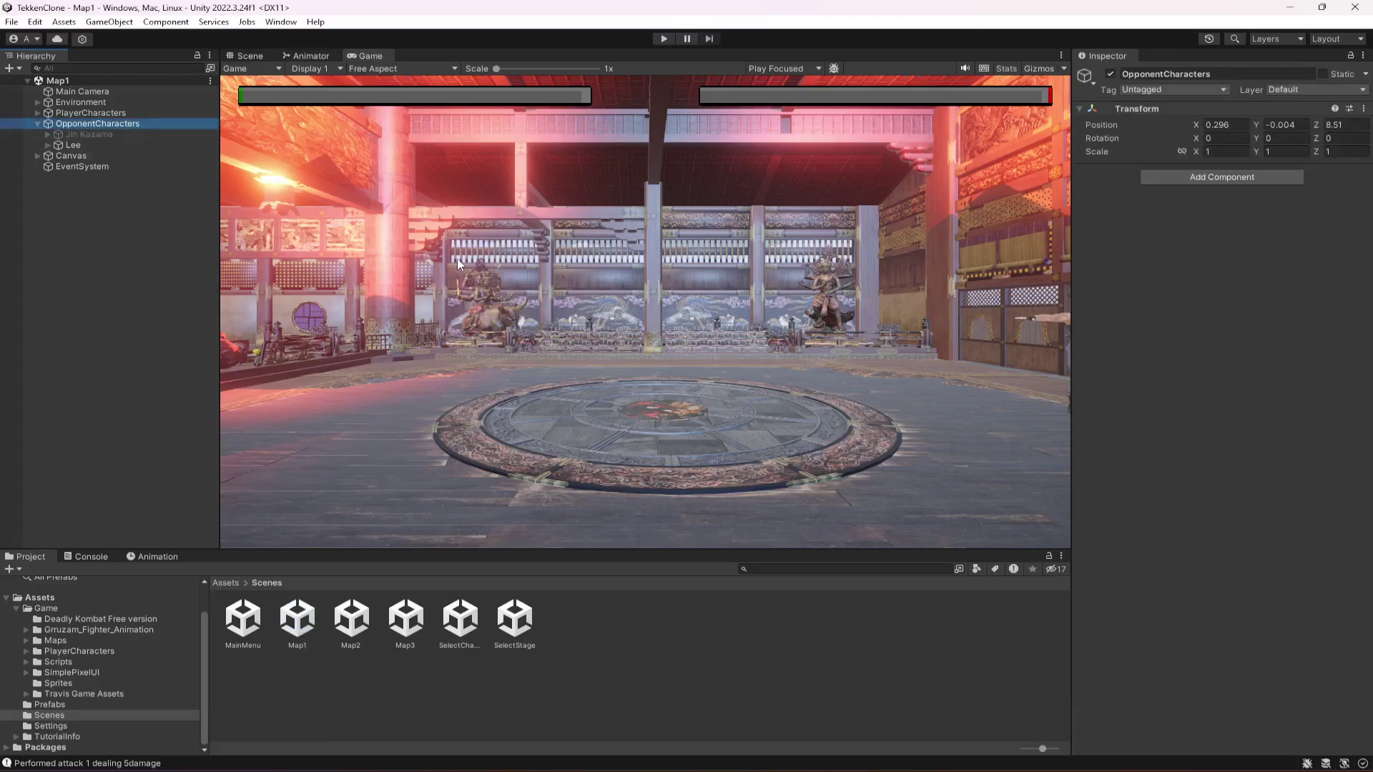
{"action": "left_click", "coordinate": [653, 307]}
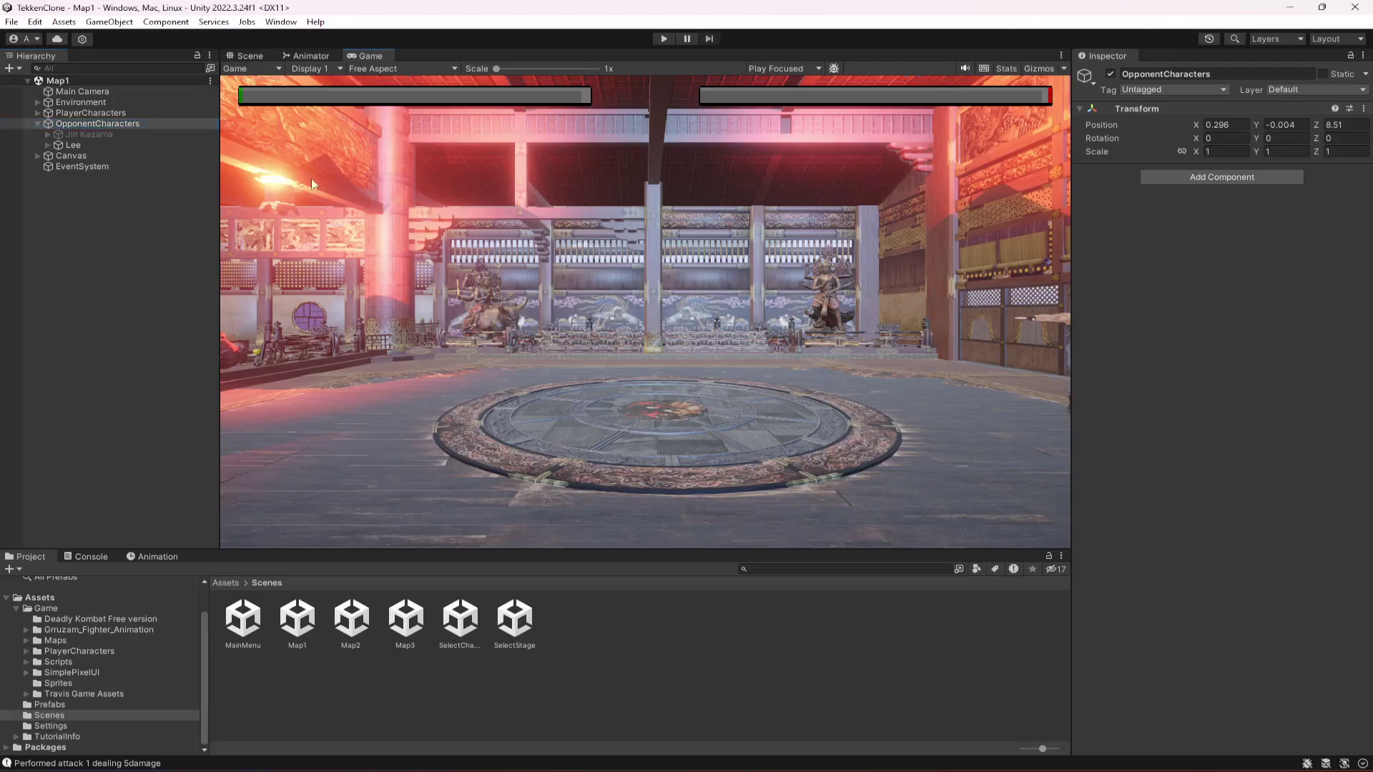